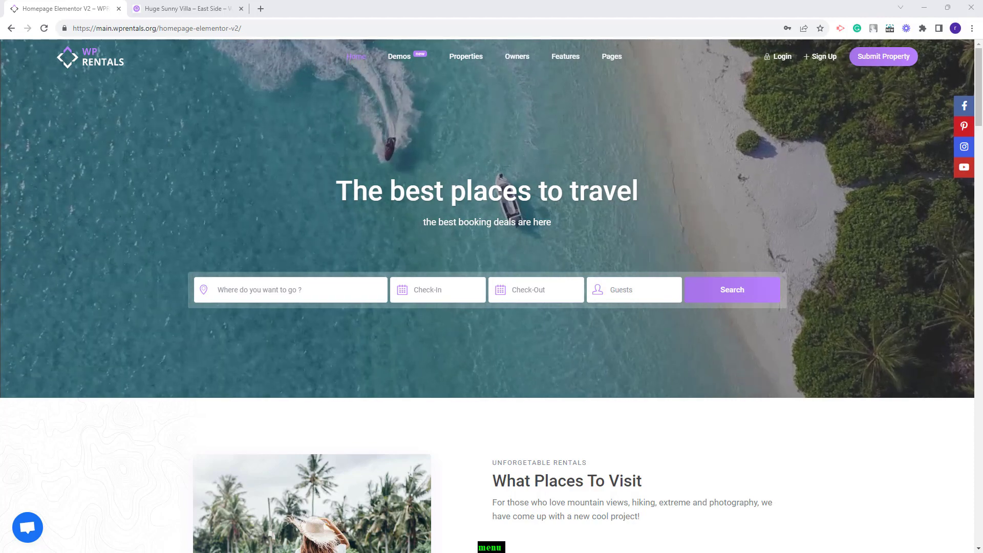
# Step: Switch to the Huge Sunny Villa – East Side listing and scroll through its current layout
pyautogui.hotkey('ctrl', 'Tab')
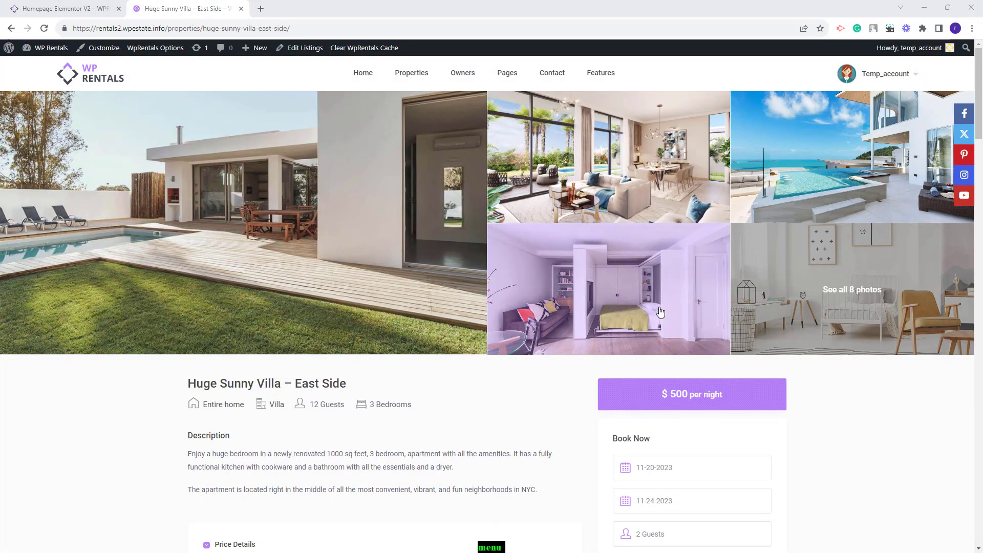
pyautogui.scroll(-5, 685, 354)
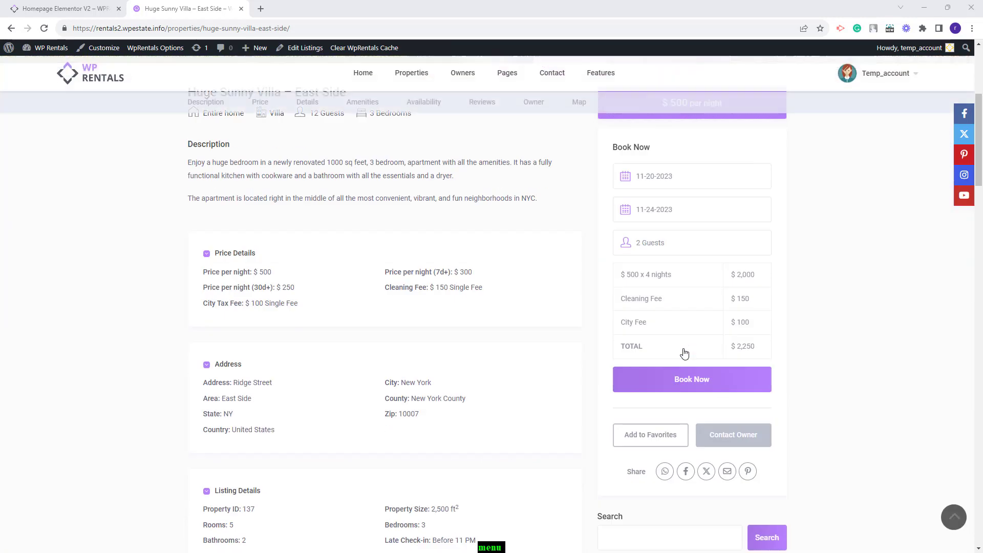
pyautogui.scroll(5, 684, 351)
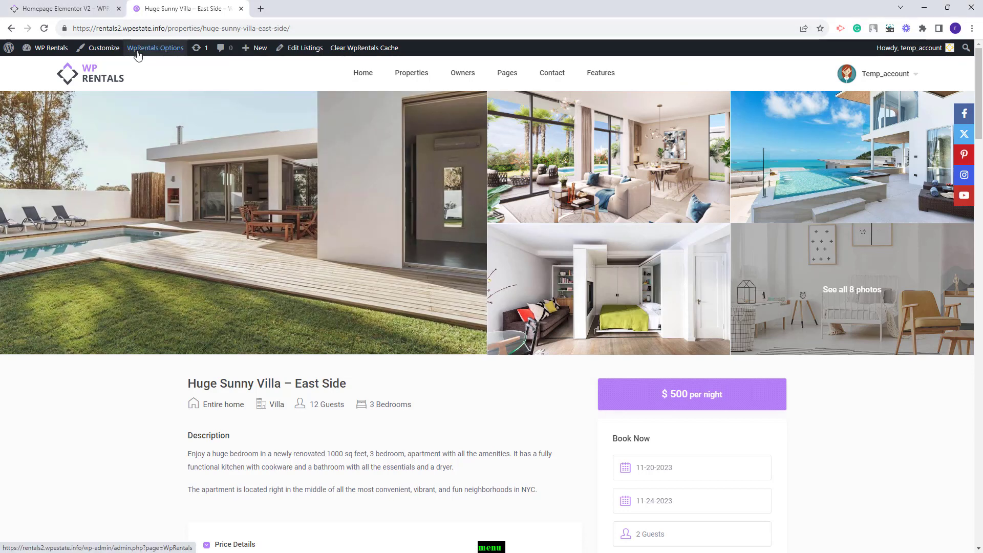
# Step: Open WpRentals Options in a new tab and save Listing Page Settings with design Type 1
pyautogui.rightClick(162, 49)
pyautogui.click(199, 59)
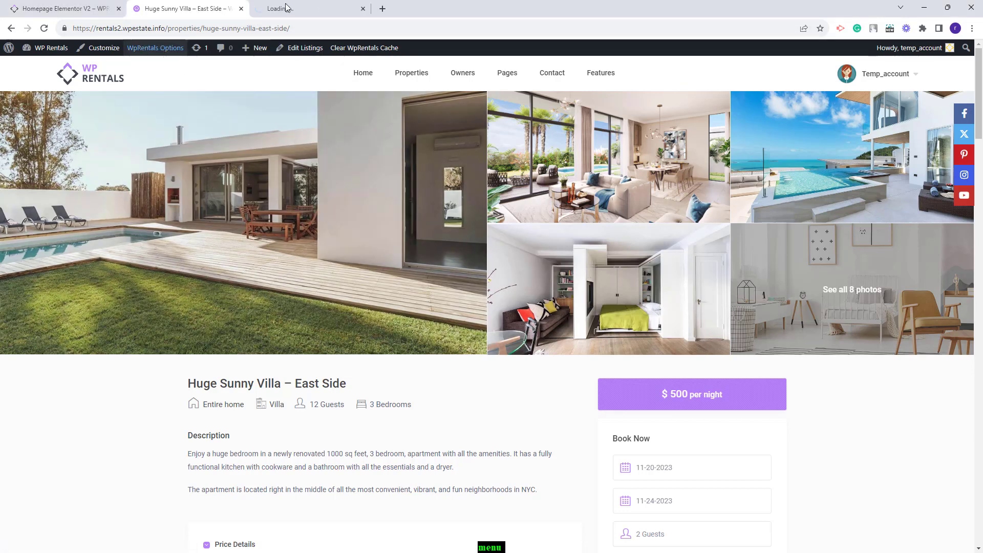
pyautogui.click(286, 8)
pyautogui.click(123, 442)
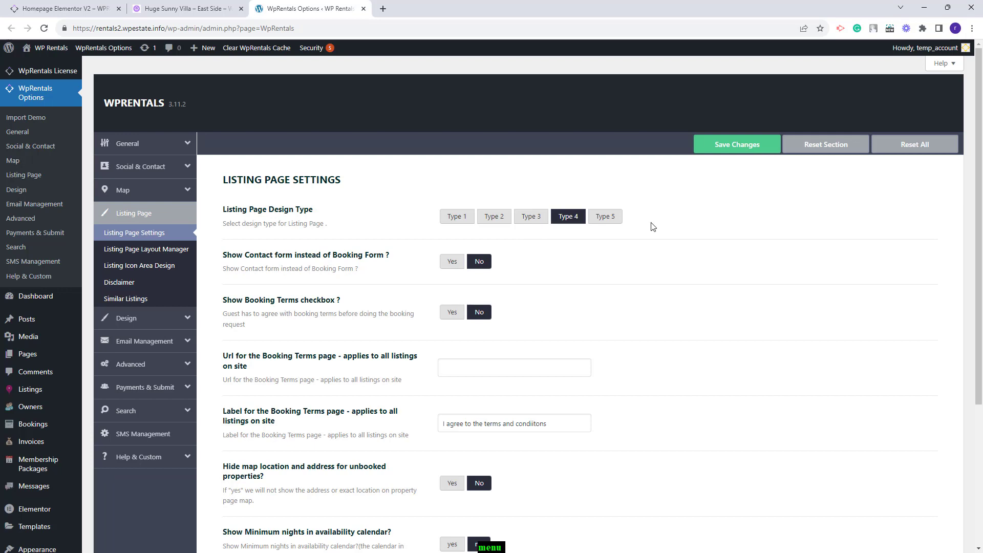
pyautogui.click(747, 150)
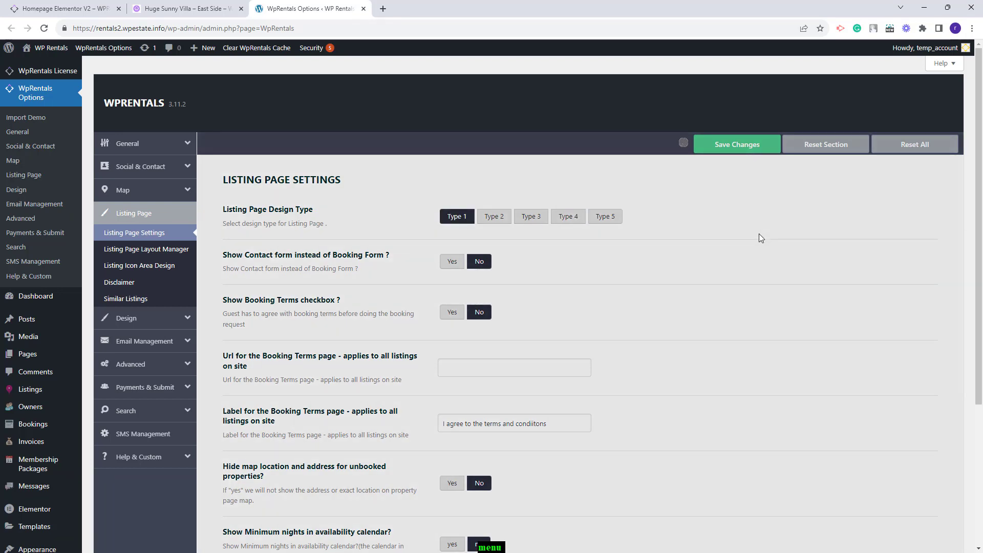
# Step: Preview the Type 1 design on the villa listing page
pyautogui.hotkey('ctrl', 'shift', 'Tab')
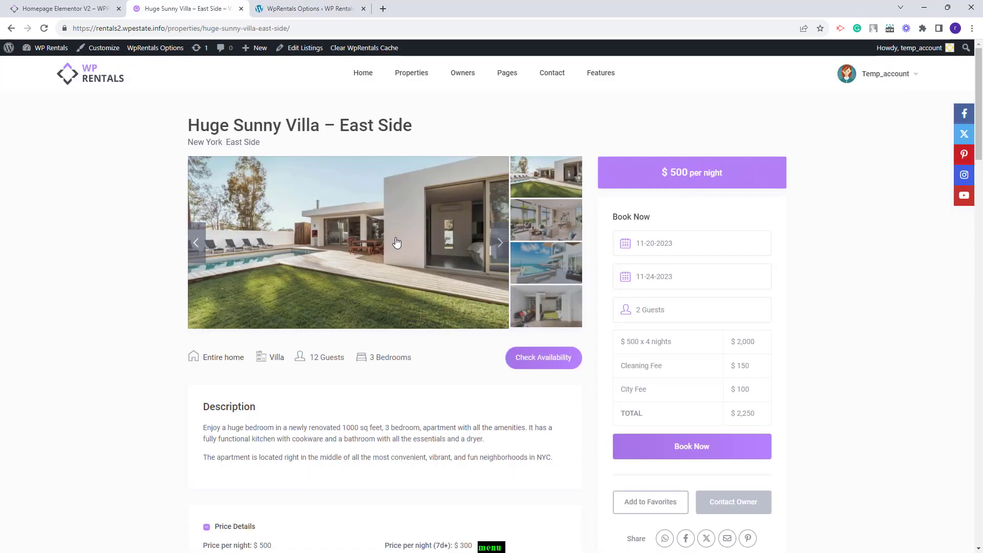
pyautogui.scroll(-8, 739, 314)
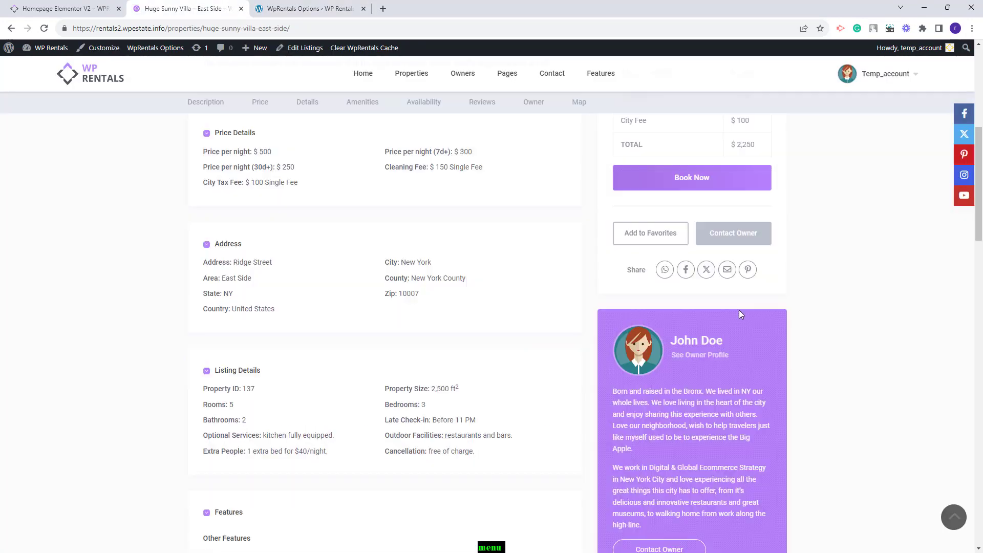
pyautogui.scroll(-2, 738, 314)
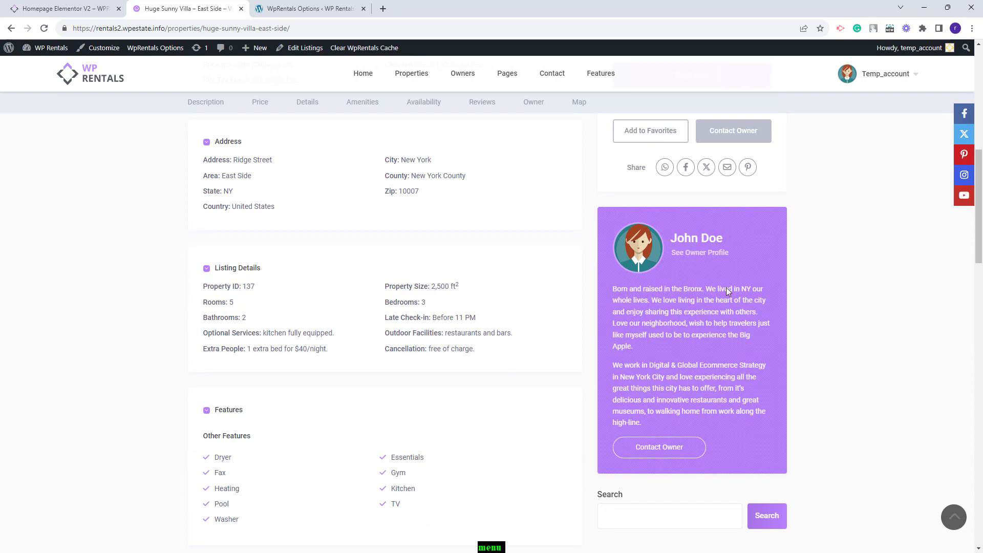
pyautogui.scroll(-3, 726, 307)
pyautogui.scroll(1, 727, 391)
pyautogui.hotkey('ctrl', 'Tab')
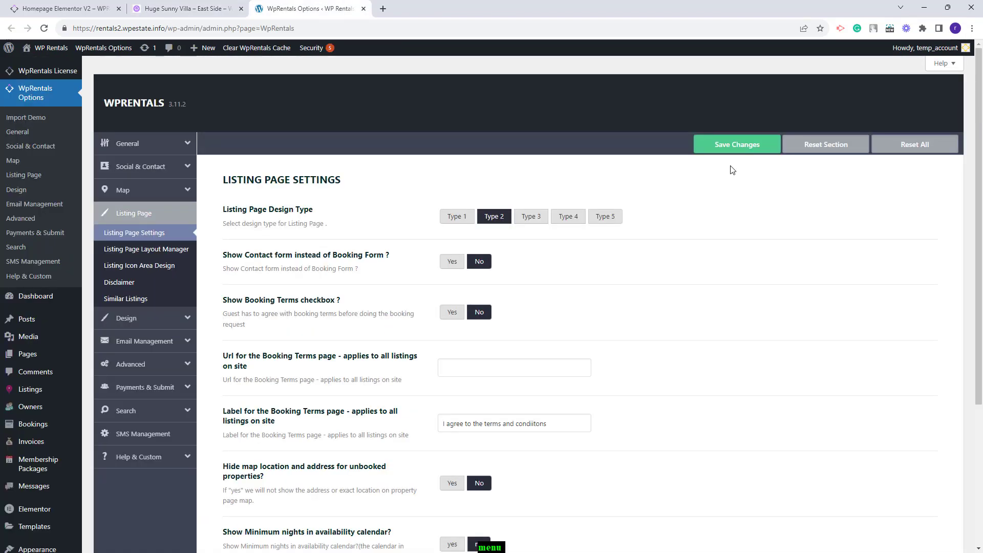
# Step: Save listing design Type 2 and preview it on the villa page
pyautogui.click(736, 145)
pyautogui.hotkey('ctrl', 'shift', 'Tab')
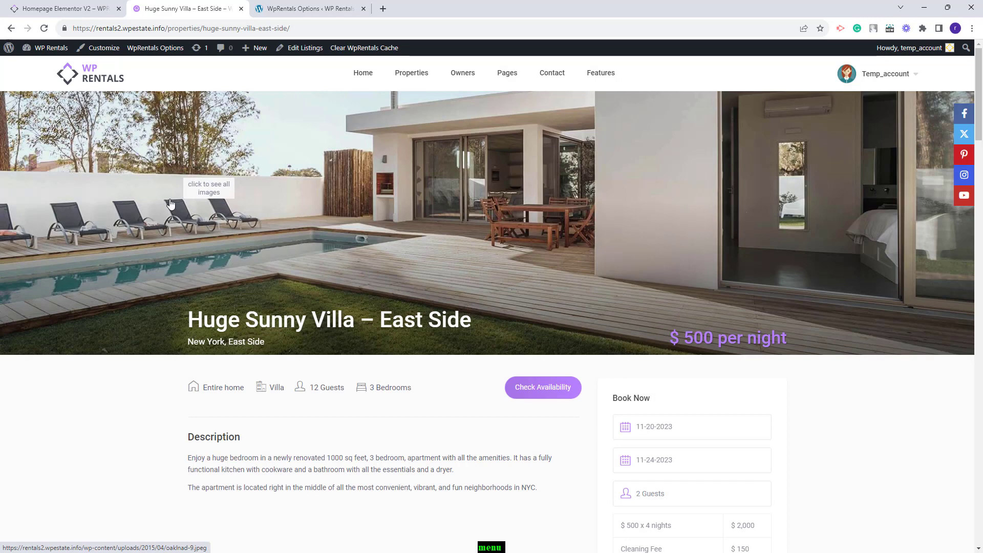
pyautogui.scroll(-8, 244, 251)
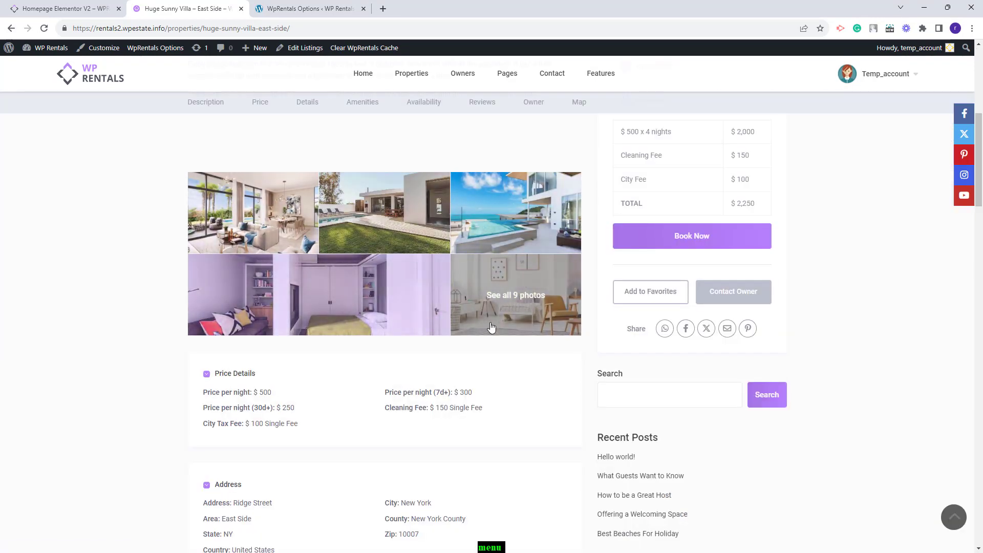
pyautogui.scroll(-15, 541, 352)
pyautogui.scroll(-5, 542, 353)
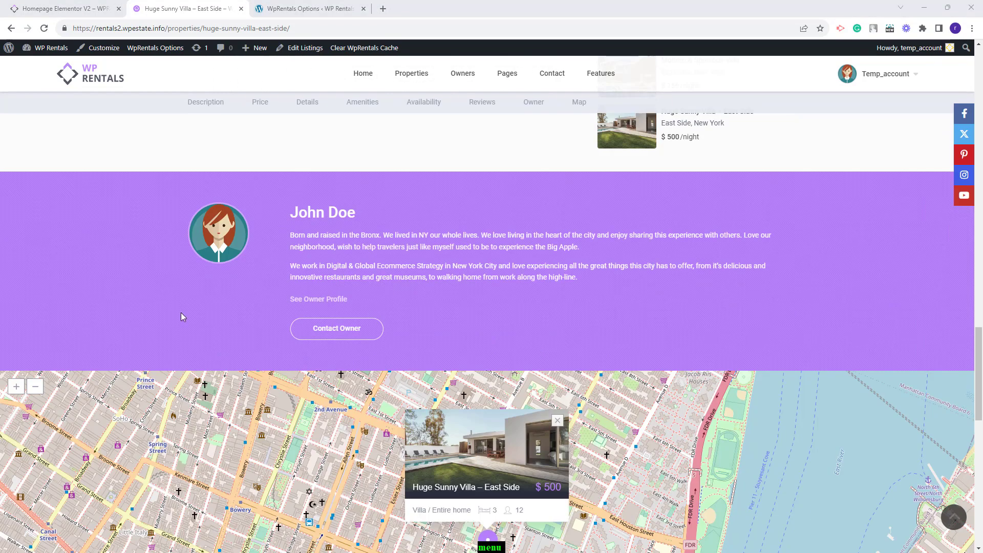
pyautogui.hotkey('ctrl', 'Tab')
# Step: Save design Type 3, reload the villa page and browse its header photo slider
pyautogui.click(531, 216)
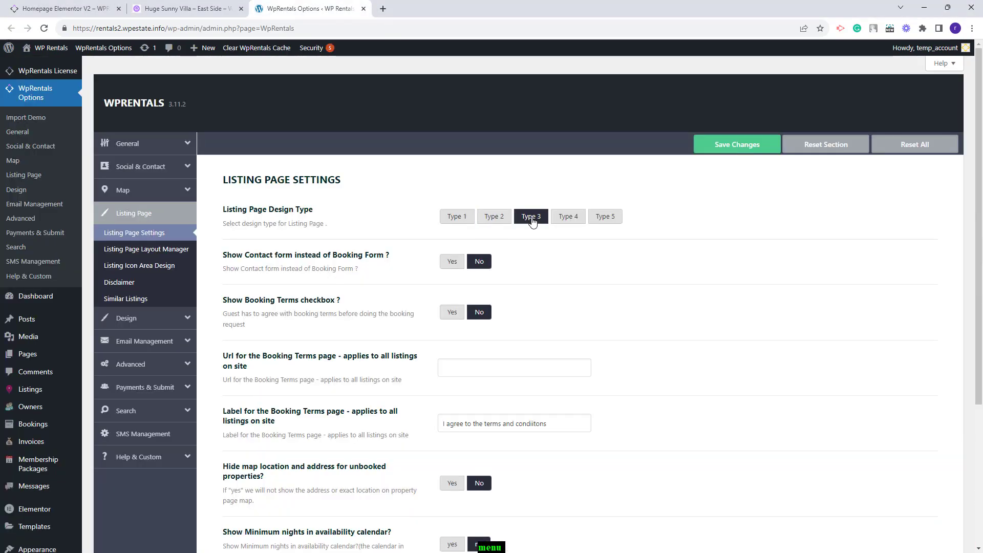
pyautogui.click(702, 149)
pyautogui.hotkey('ctrl', 'shift', 'Tab')
pyautogui.press('F5')
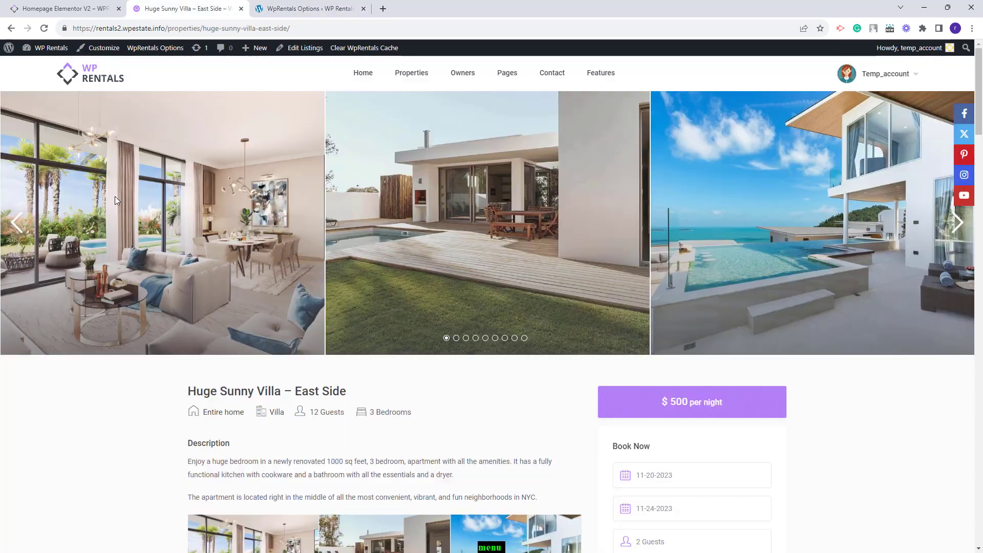
pyautogui.click(958, 229)
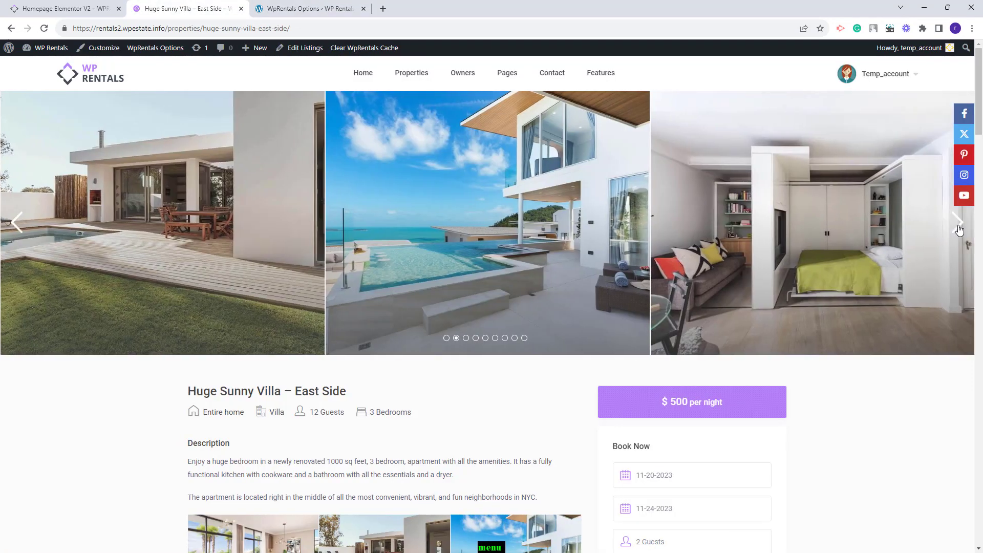
pyautogui.click(958, 229)
pyautogui.click(958, 230)
pyautogui.scroll(-20, 492, 264)
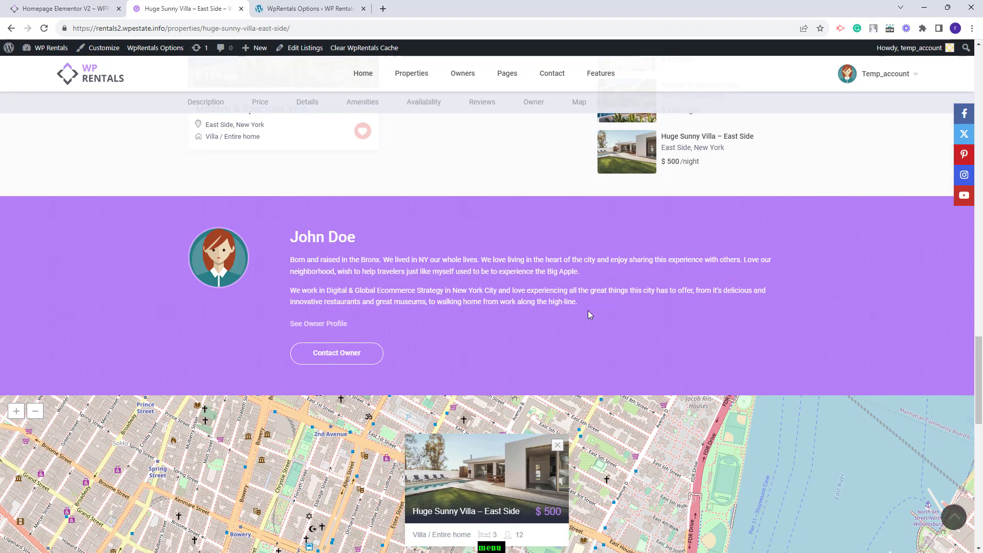
pyautogui.hotkey('ctrl', 'Tab')
# Step: Save design Type 4 and reload the villa listing to preview it
pyautogui.click(568, 166)
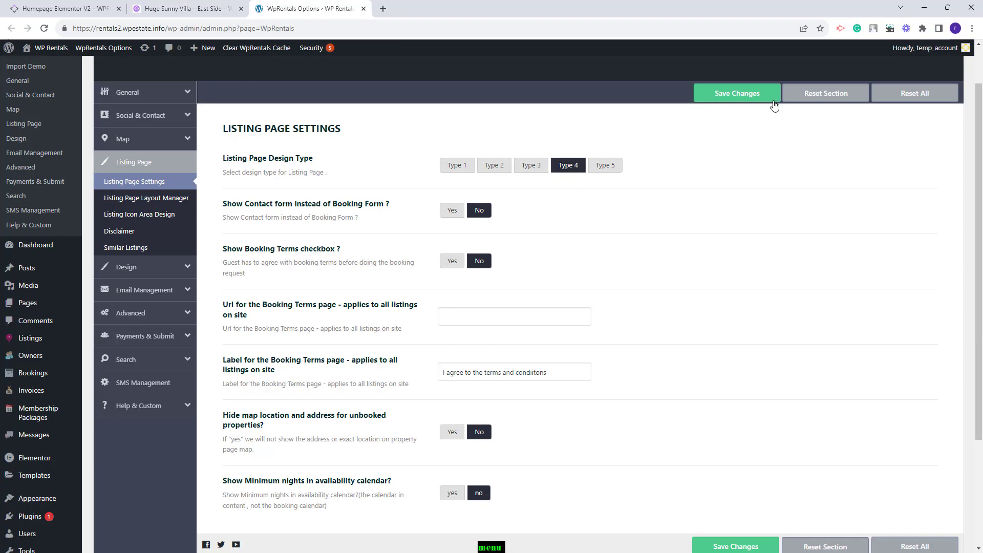
pyautogui.click(722, 93)
pyautogui.click(187, 9)
pyautogui.press('F5')
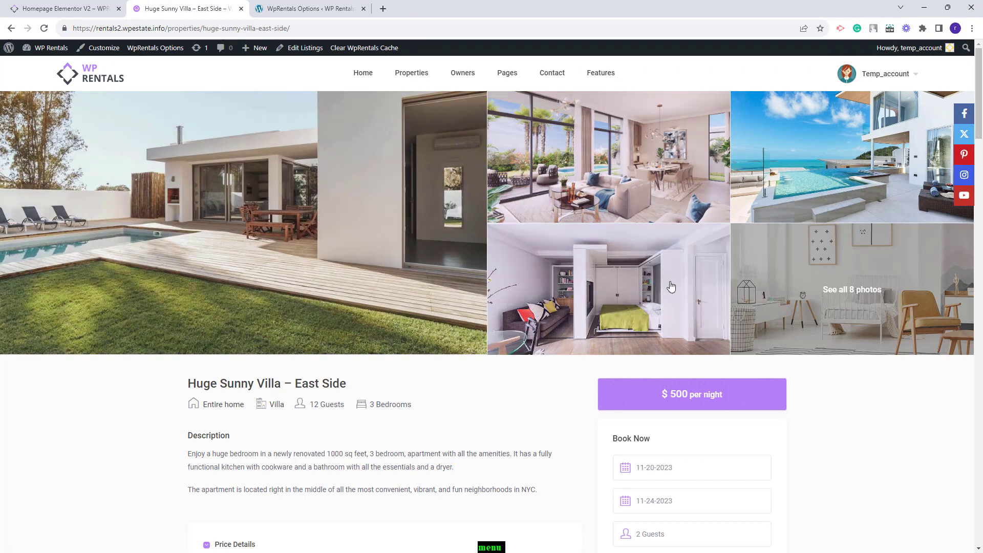
# Step: Save listing design Type 5 and preview it on the villa page
pyautogui.hotkey('ctrl', 'Tab')
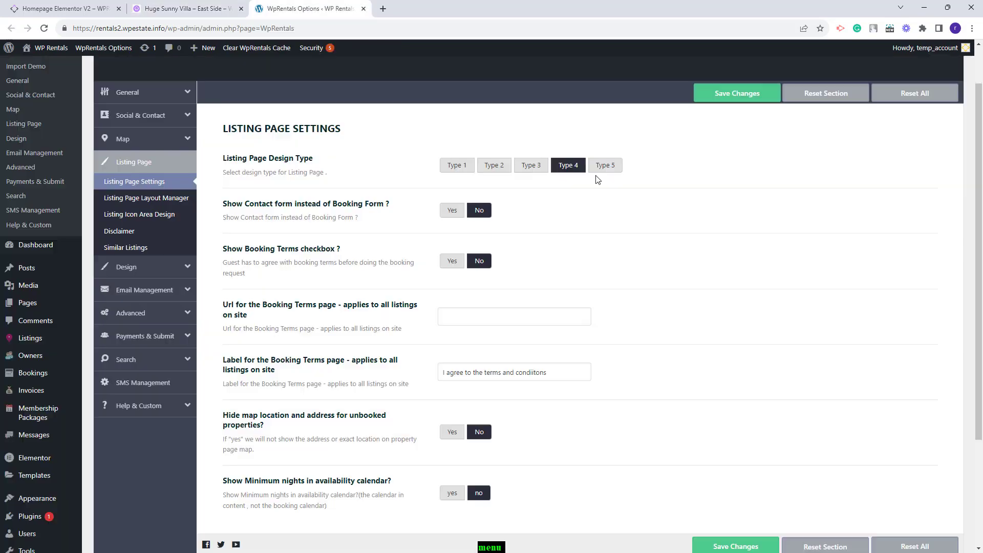
pyautogui.click(598, 165)
pyautogui.click(757, 95)
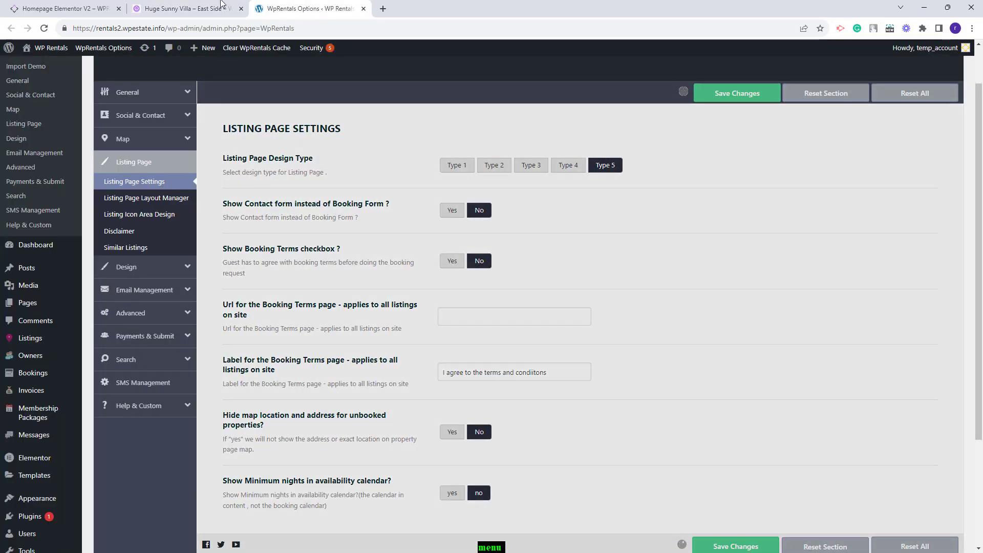
pyautogui.hotkey('ctrl', 'shift', 'Tab')
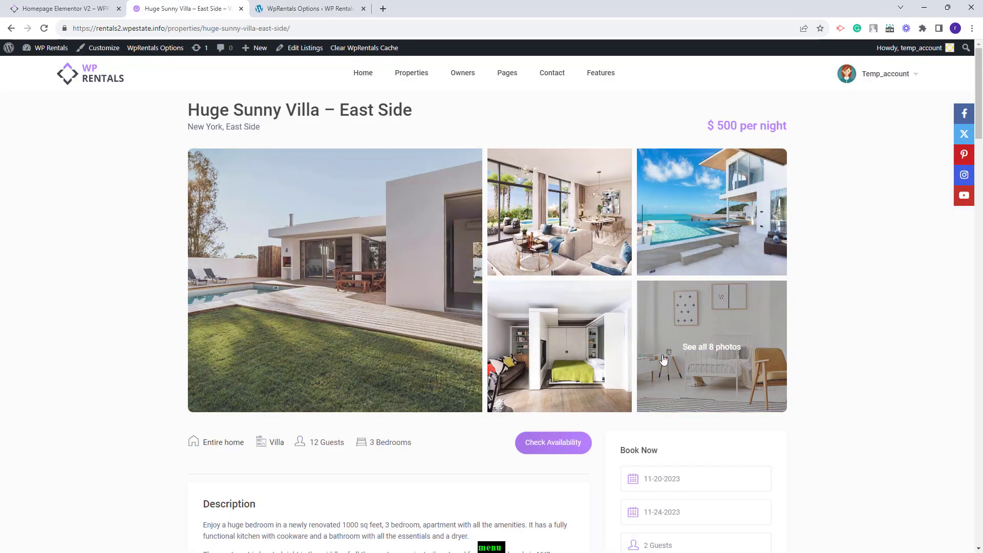
pyautogui.scroll(-20, 605, 328)
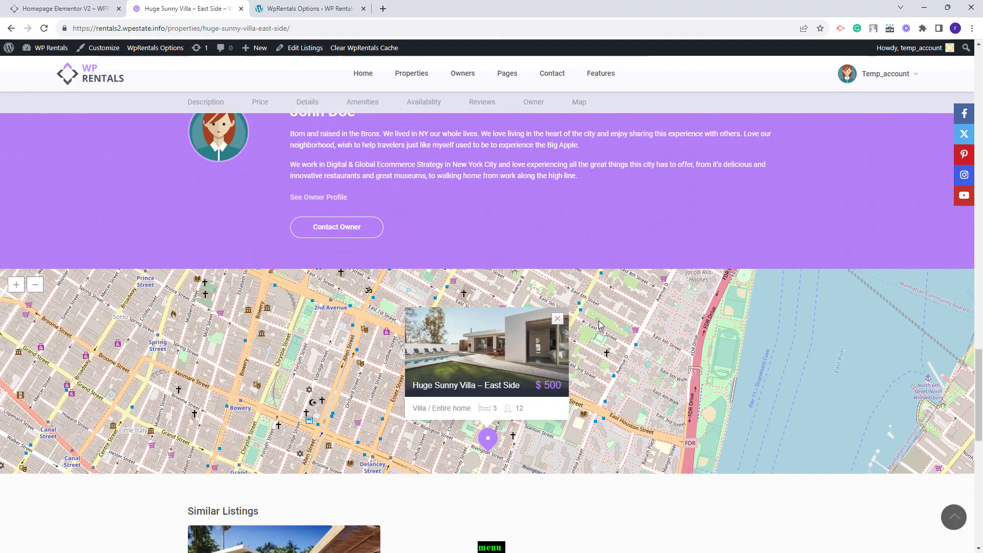
pyautogui.click(298, 9)
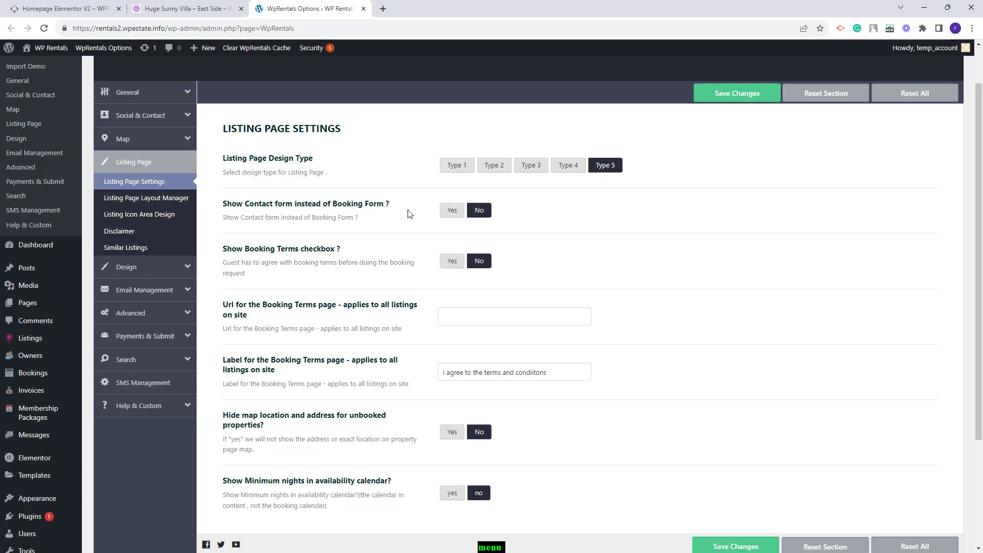
pyautogui.click(179, 8)
pyautogui.scroll(10, 888, 318)
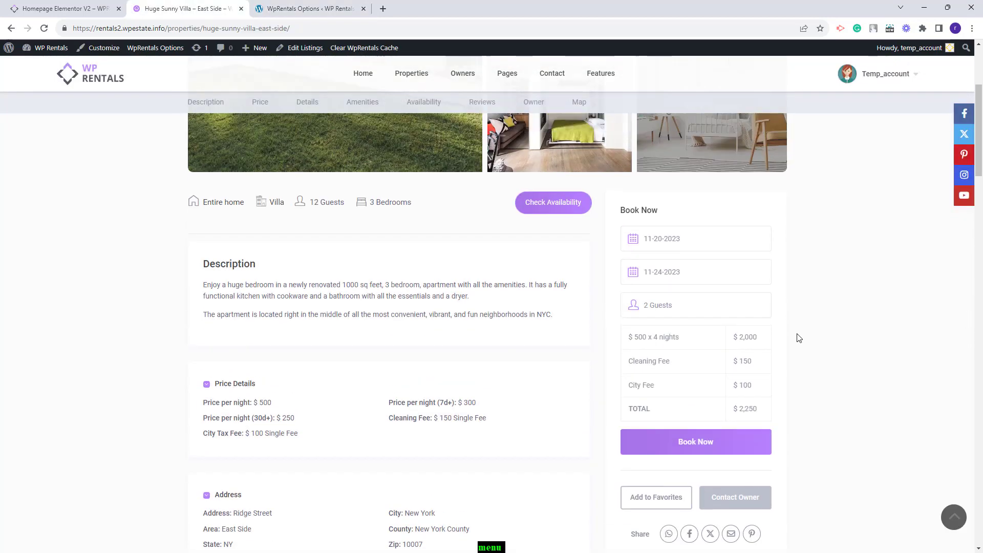
# Step: Try the booking form's check-in date picker and guest count options without changing them
pyautogui.click(684, 245)
pyautogui.click(825, 344)
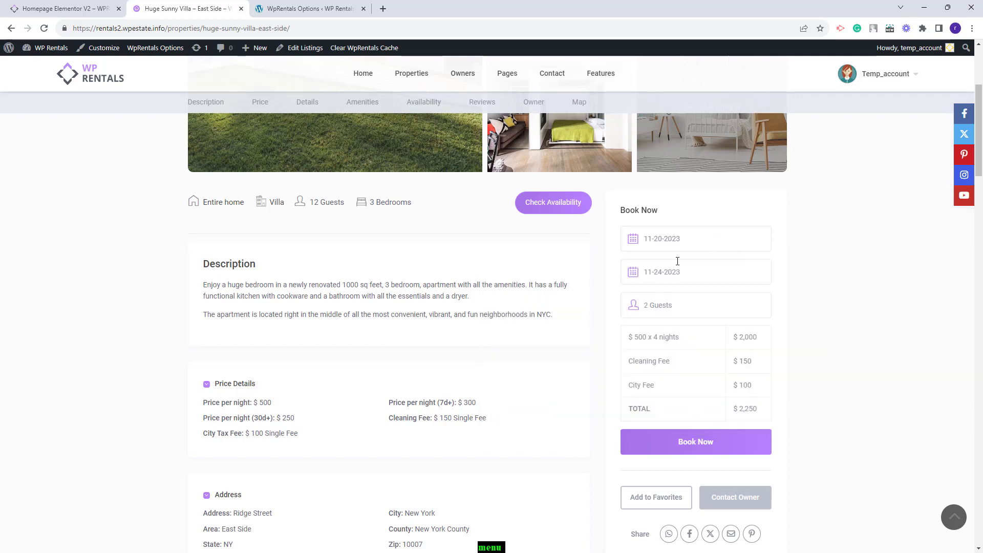
pyautogui.click(661, 305)
pyautogui.click(783, 345)
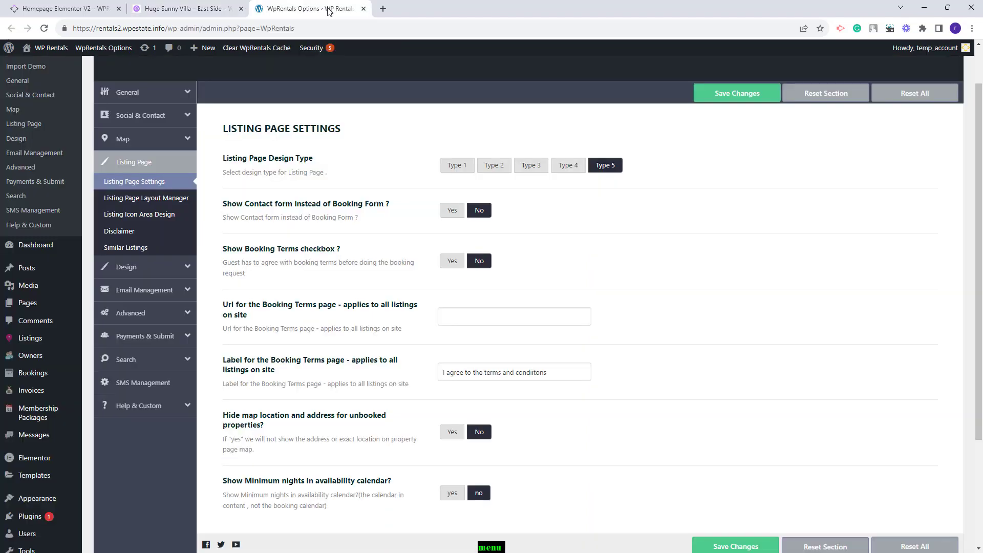
# Step: Show a contact form instead of the booking form on listings and save
pyautogui.click(329, 9)
pyautogui.click(453, 215)
pyautogui.click(727, 97)
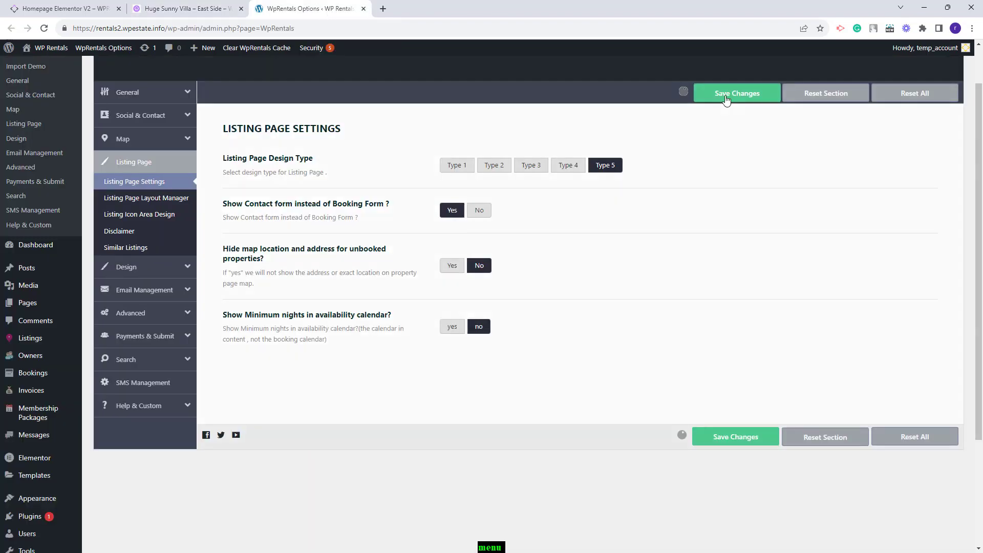
# Step: Reload the villa listing to check the contact form, then save Listing Page Settings again
pyautogui.hotkey('ctrl', 'shift', 'Tab')
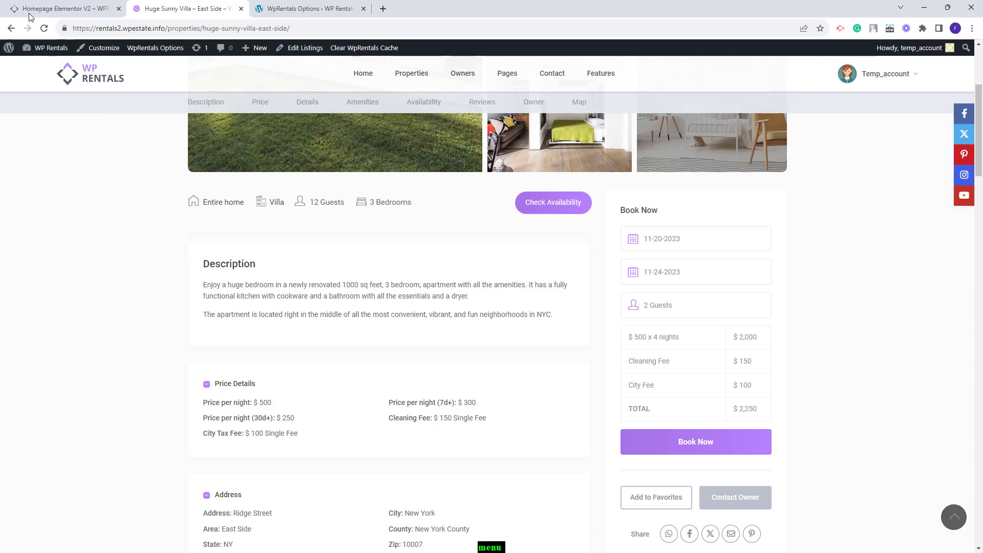
pyautogui.click(44, 28)
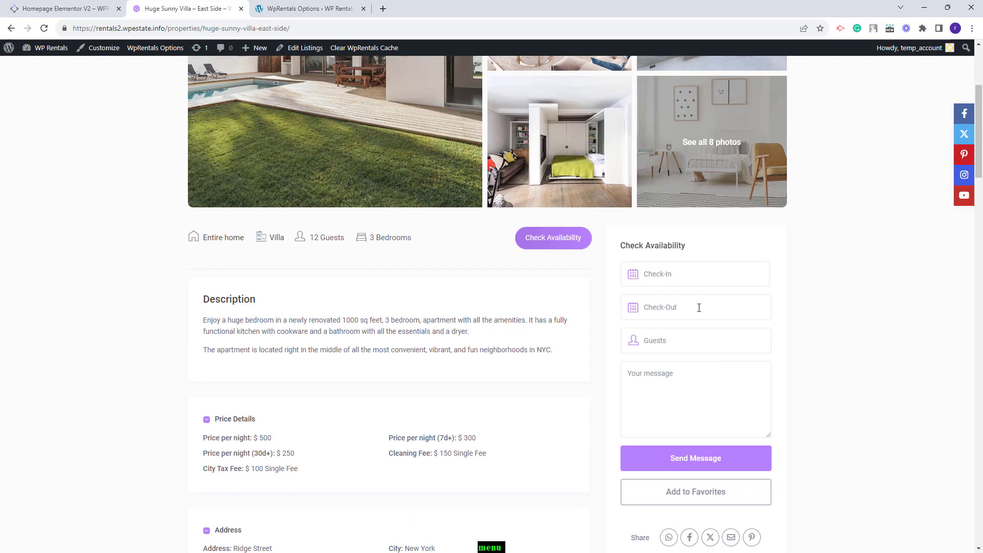
pyautogui.click(635, 374)
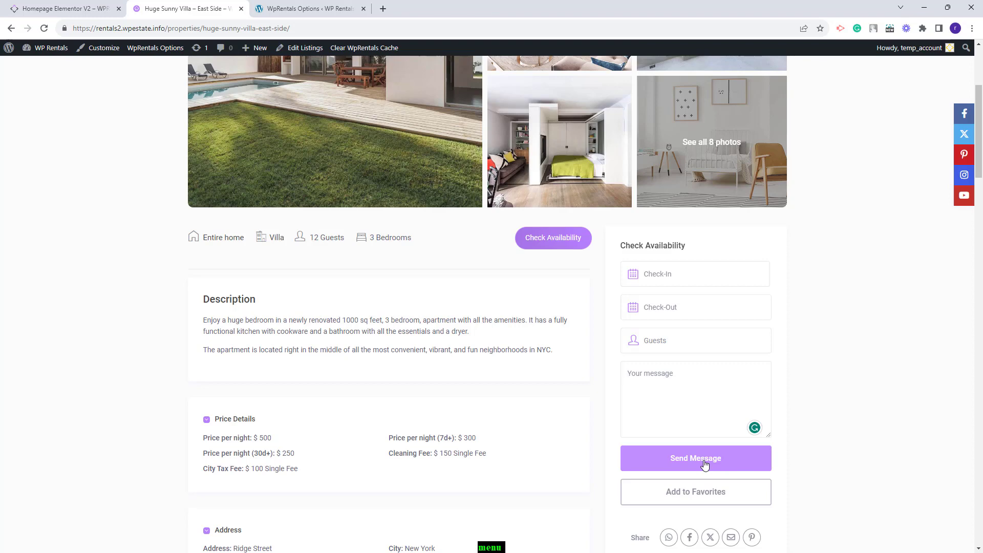
pyautogui.hotkey('ctrl', 'Tab')
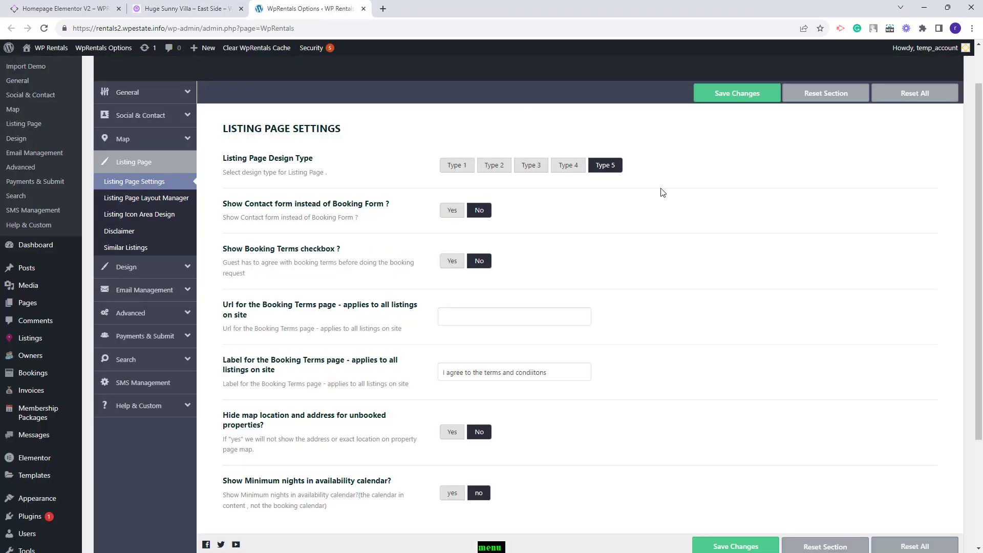
pyautogui.click(709, 91)
# Step: Save Show Booking Terms checkbox as Yes and test the terms checkbox on the villa's booking form
pyautogui.click(449, 262)
pyautogui.click(747, 103)
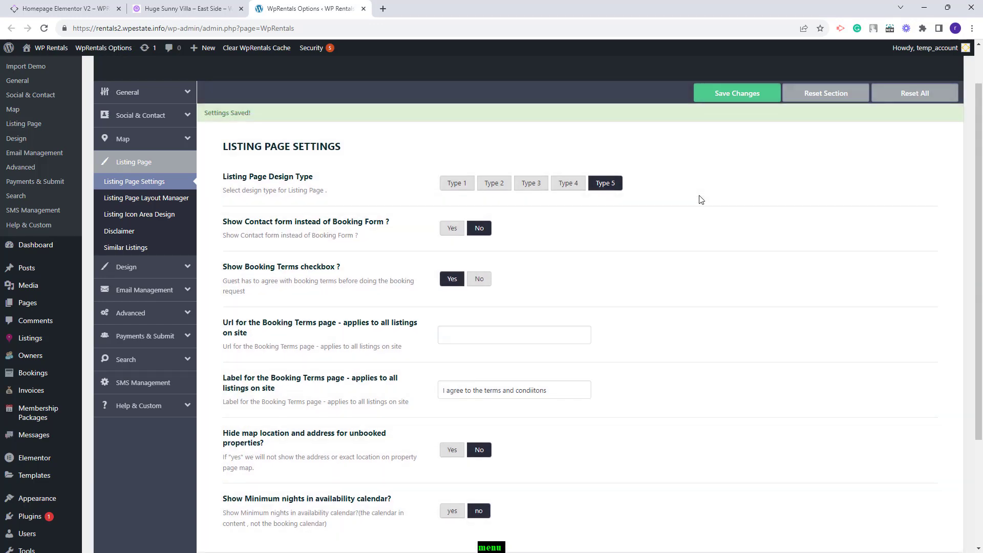
pyautogui.click(165, 9)
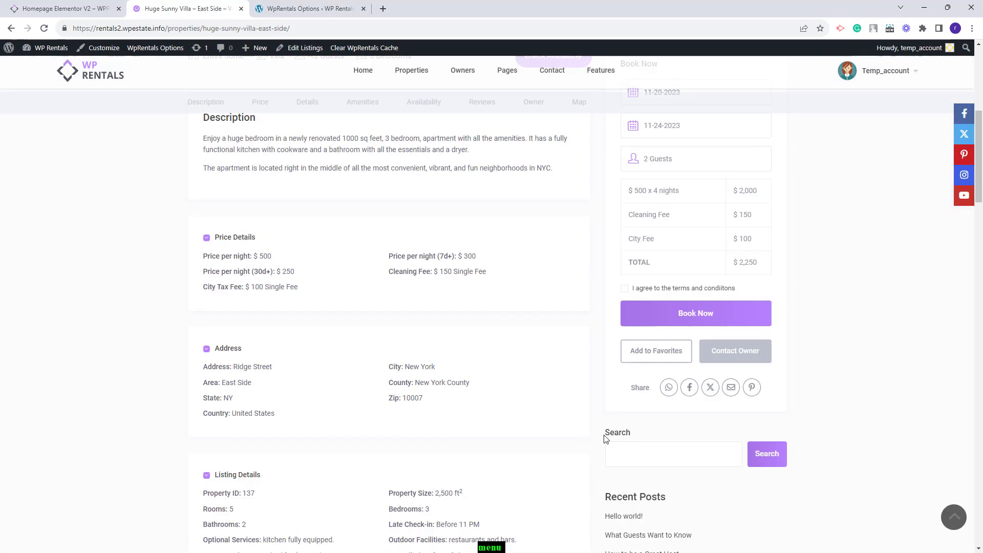
pyautogui.click(626, 290)
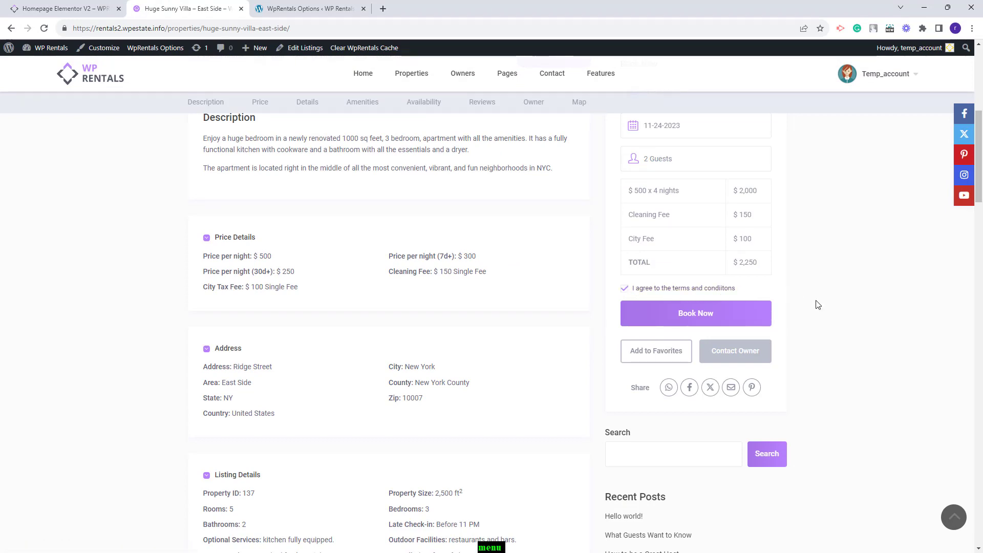
pyautogui.click(308, 9)
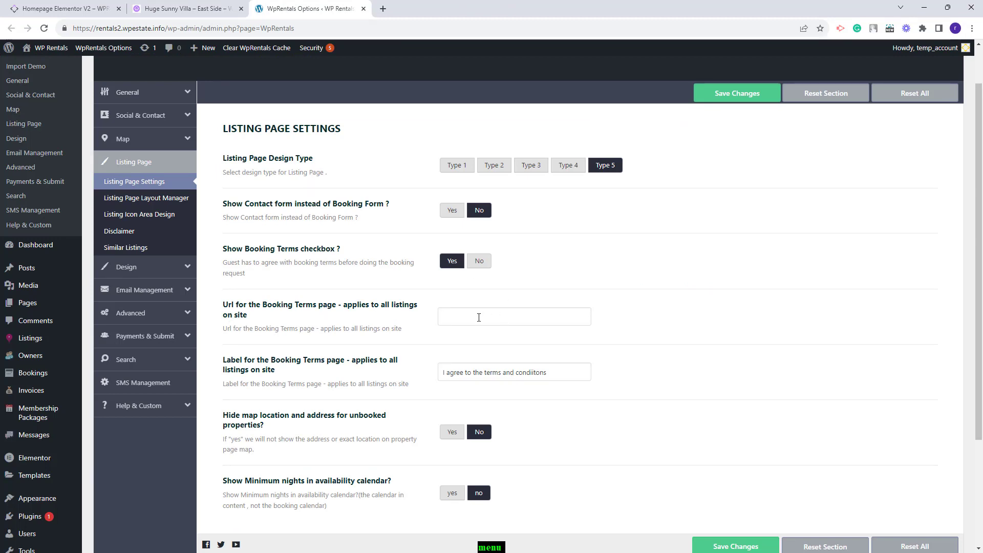
pyautogui.click(184, 9)
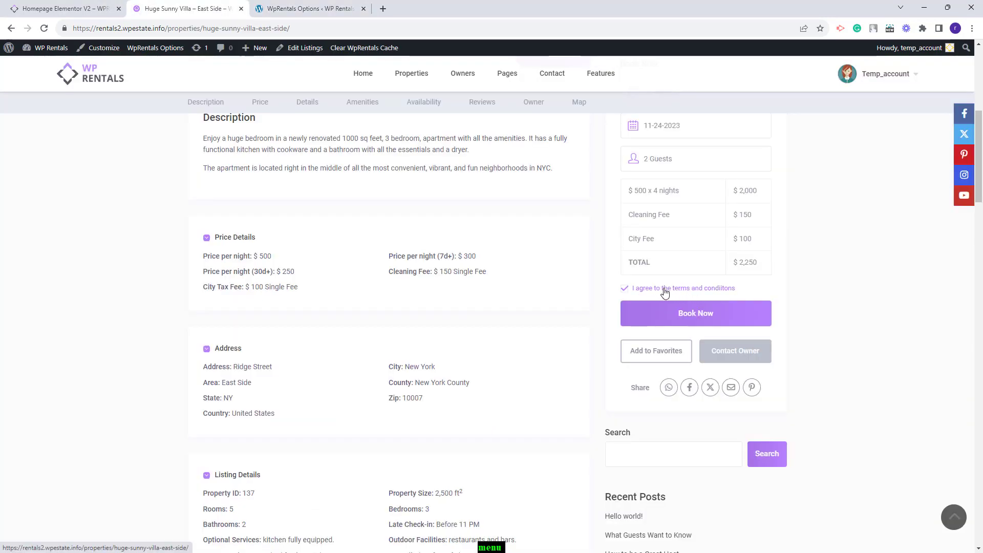
pyautogui.click(310, 9)
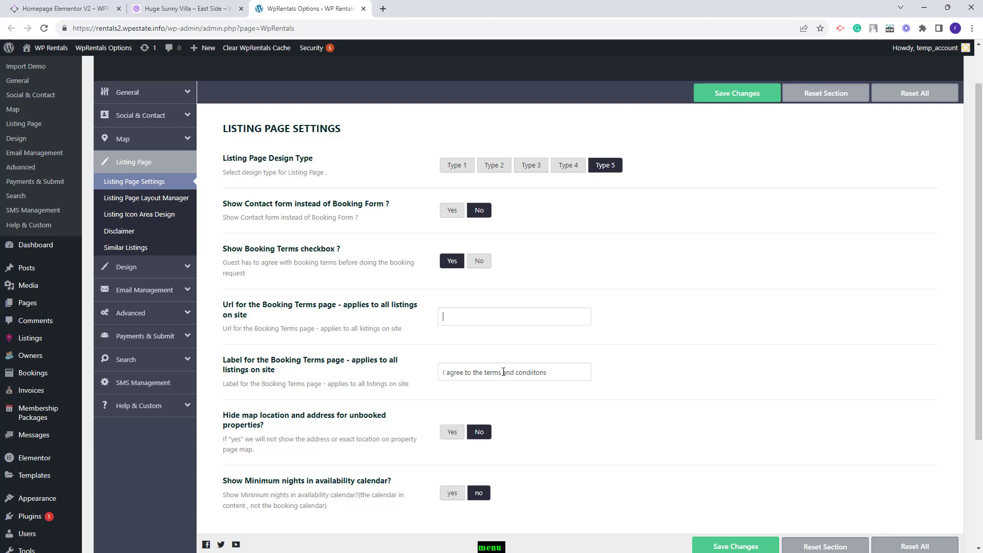
# Step: Change the booking terms label to 'I consent to the terms and conditons', save, and check it on the listing
pyautogui.moveTo(560, 374); pyautogui.dragTo(295, 398)
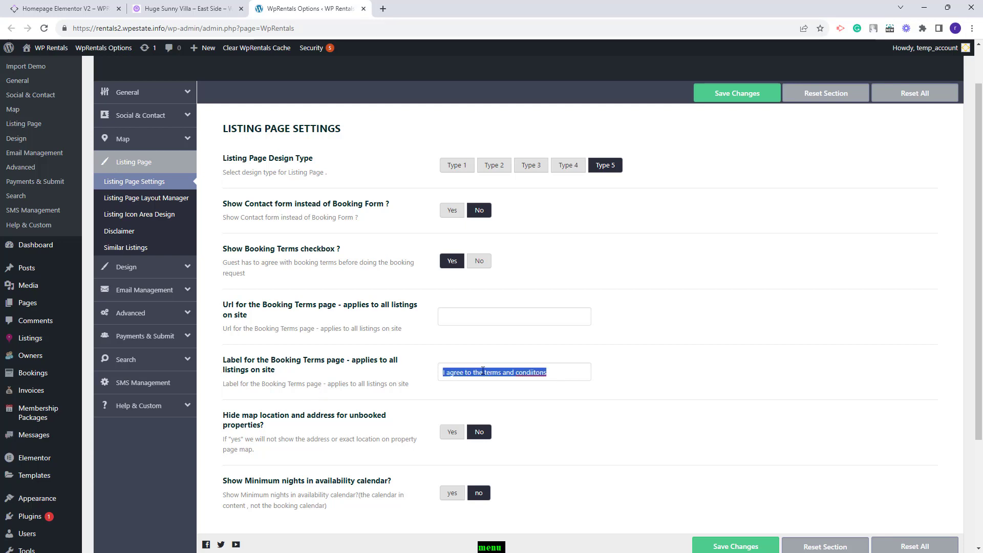
pyautogui.click(464, 373)
pyautogui.press('BackSpace')
pyautogui.press('BackSpace')
pyautogui.press('BackSpace')
pyautogui.press('BackSpace')
pyautogui.press('BackSpace')
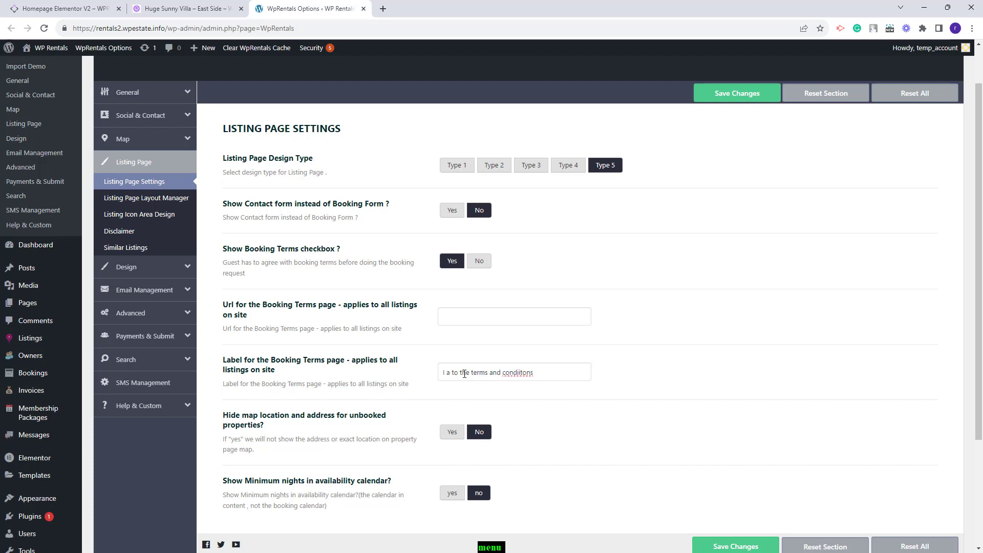
pyautogui.write('consent')
pyautogui.click(708, 98)
pyautogui.click(180, 9)
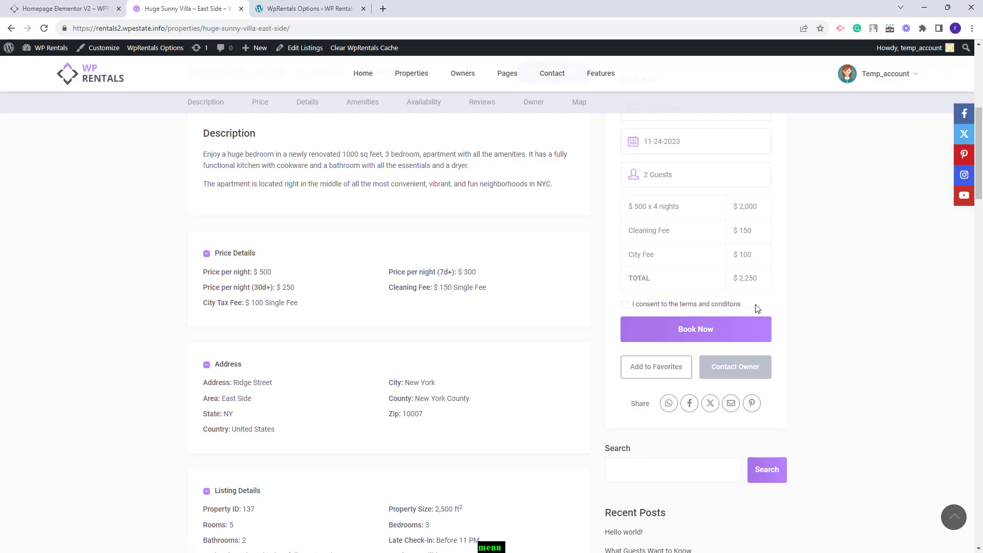
pyautogui.hotkey('ctrl', 'Tab')
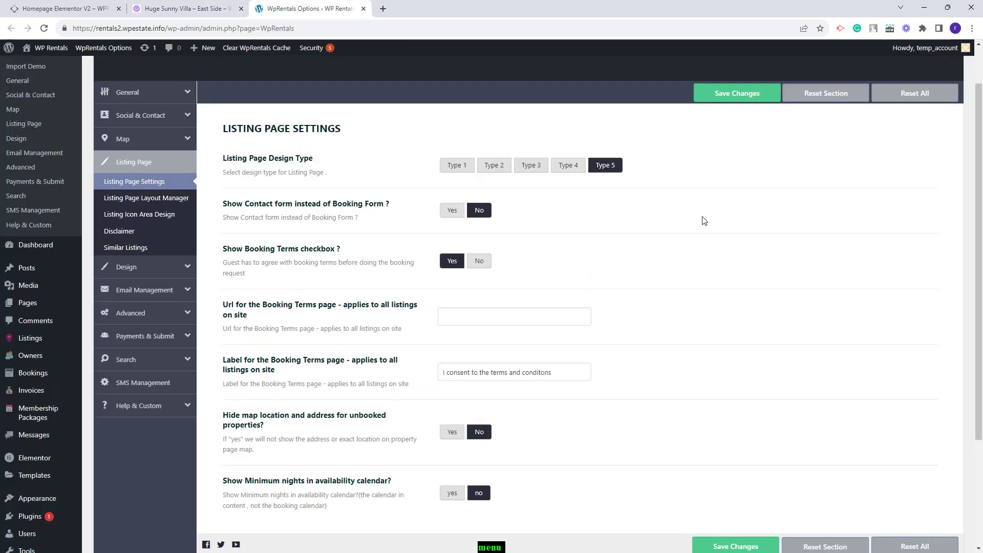
pyautogui.scroll(-3, 705, 220)
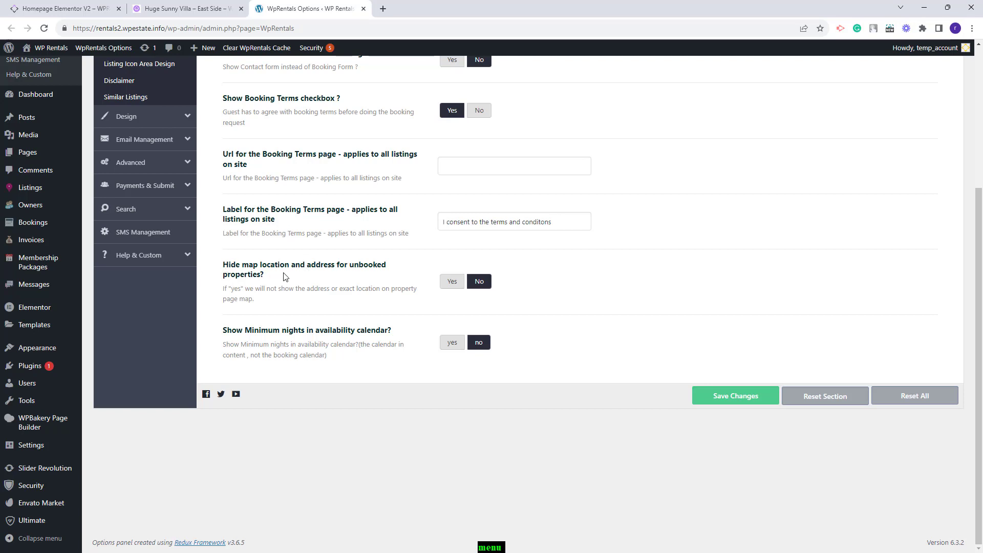
# Step: Set Hide map location and address for unbooked properties to Yes, save, and reload the listing
pyautogui.click(446, 285)
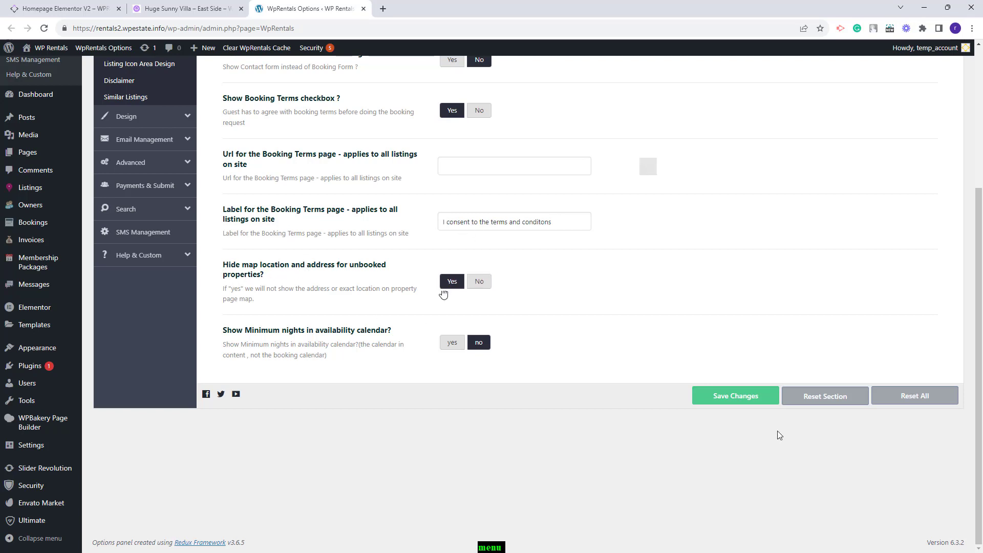
pyautogui.click(727, 393)
pyautogui.hotkey('ctrl', 'shift', 'Tab')
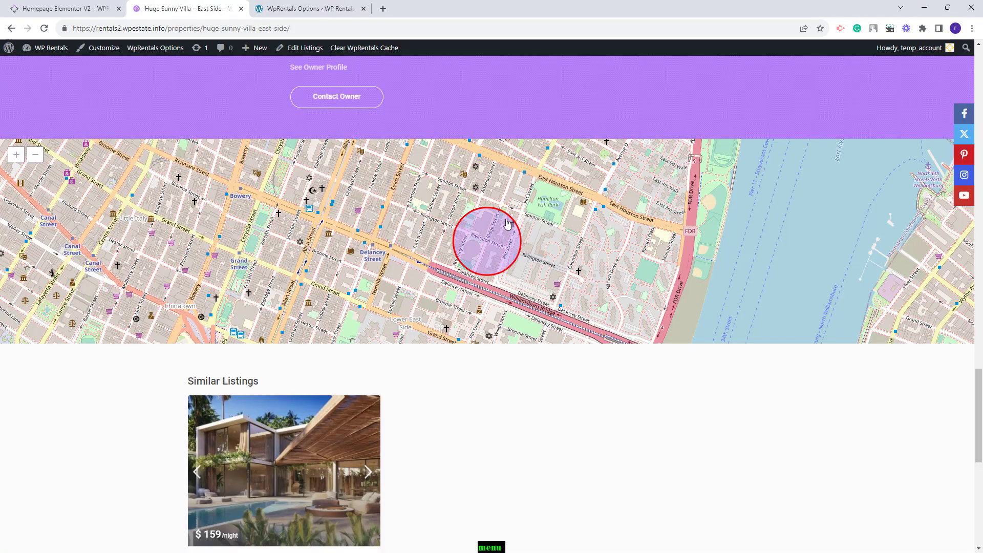
pyautogui.scroll(-1, 459, 216)
pyautogui.press('F5')
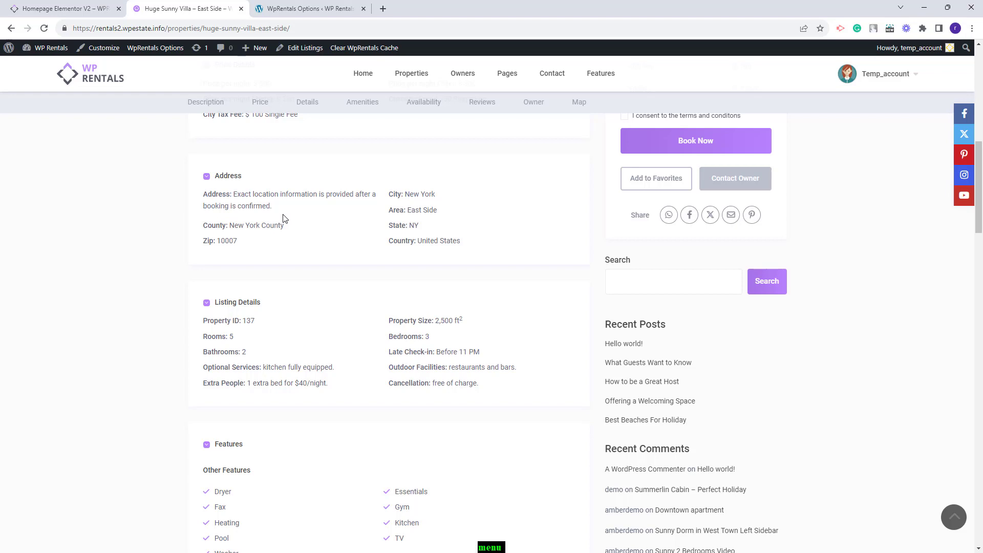
# Step: Inspect the villa listing to confirm its exact address is now withheld
pyautogui.click(271, 12)
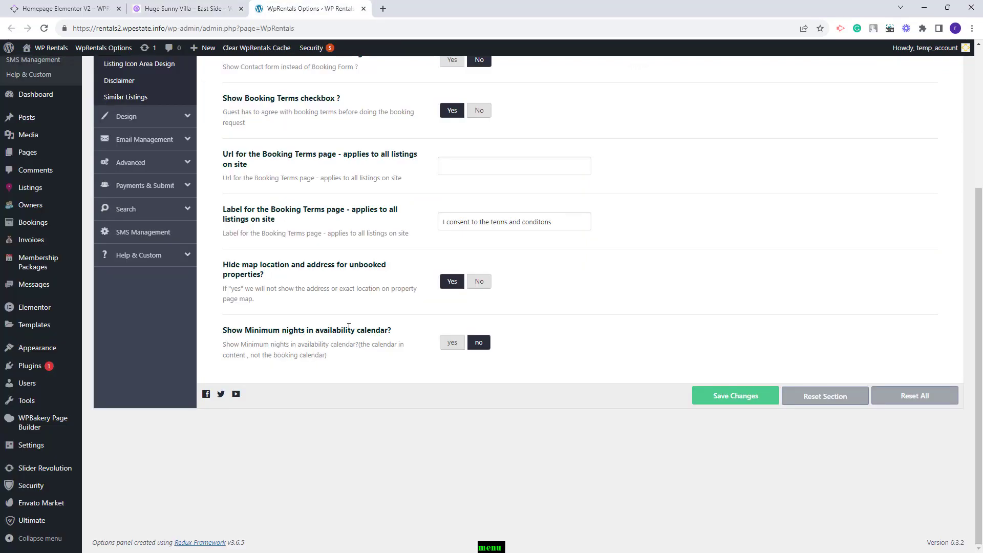
pyautogui.hotkey('ctrl', 'shift', 'Tab')
pyautogui.scroll(-15, 534, 287)
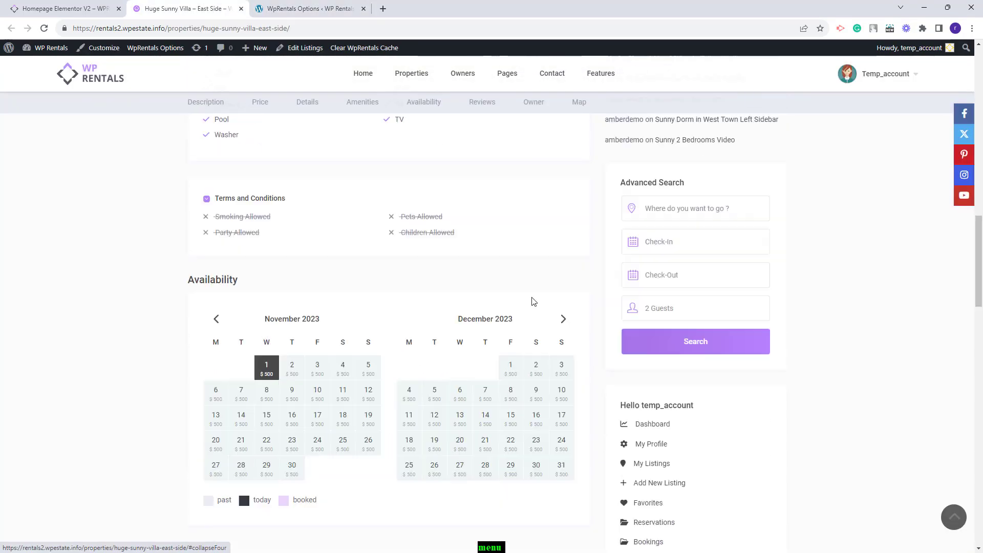
pyautogui.scroll(2, 533, 302)
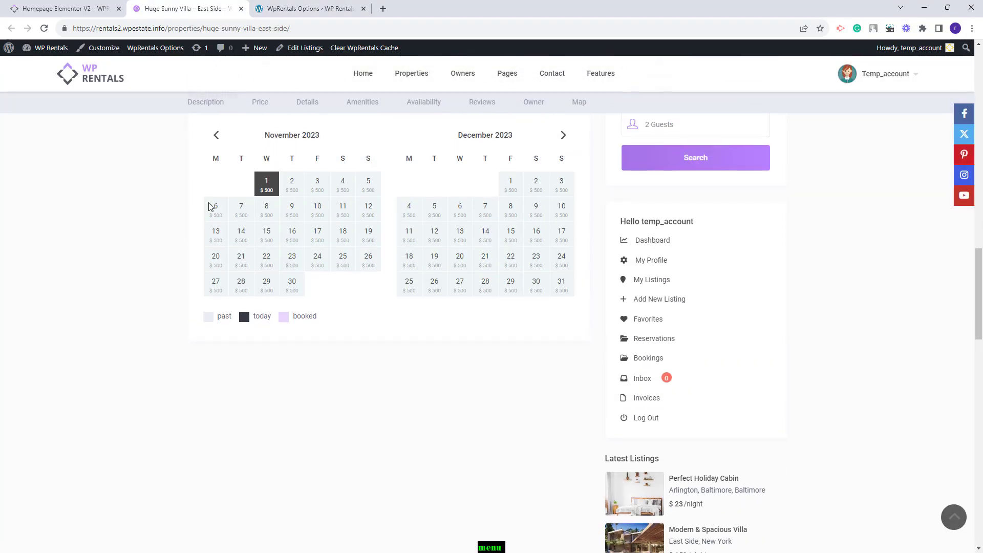
pyautogui.scroll(10, 441, 263)
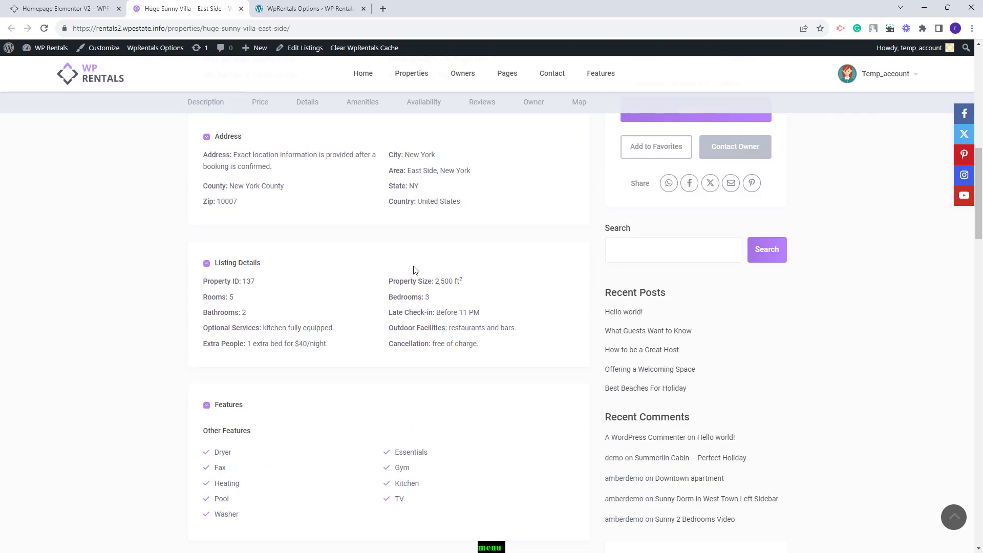
pyautogui.moveTo(389, 228); pyautogui.dragTo(483, 232)
pyautogui.hotkey('ctrl', 'Tab')
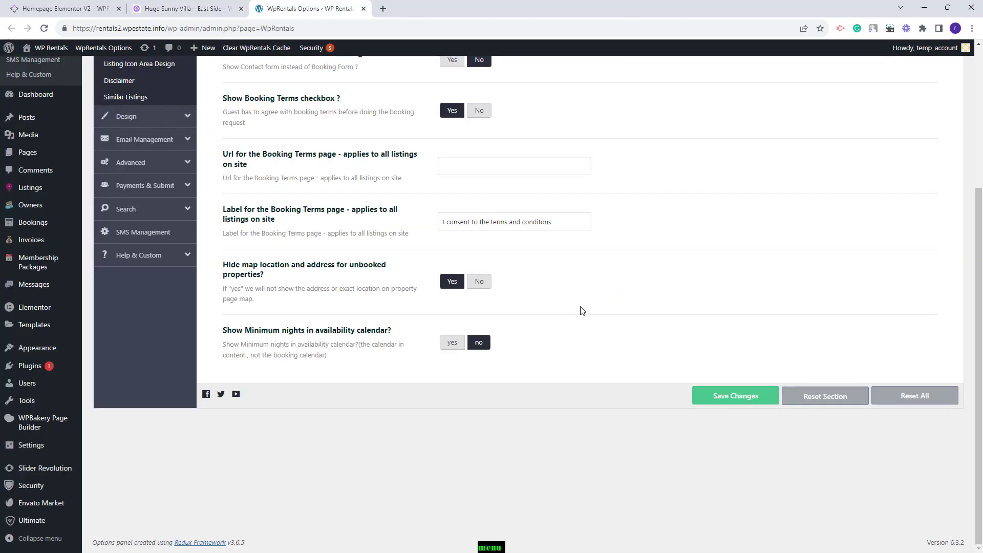
# Step: Turn on Show Minimum nights in availability calendar, save, and check the listing's 3-night minimum
pyautogui.click(440, 341)
pyautogui.click(694, 401)
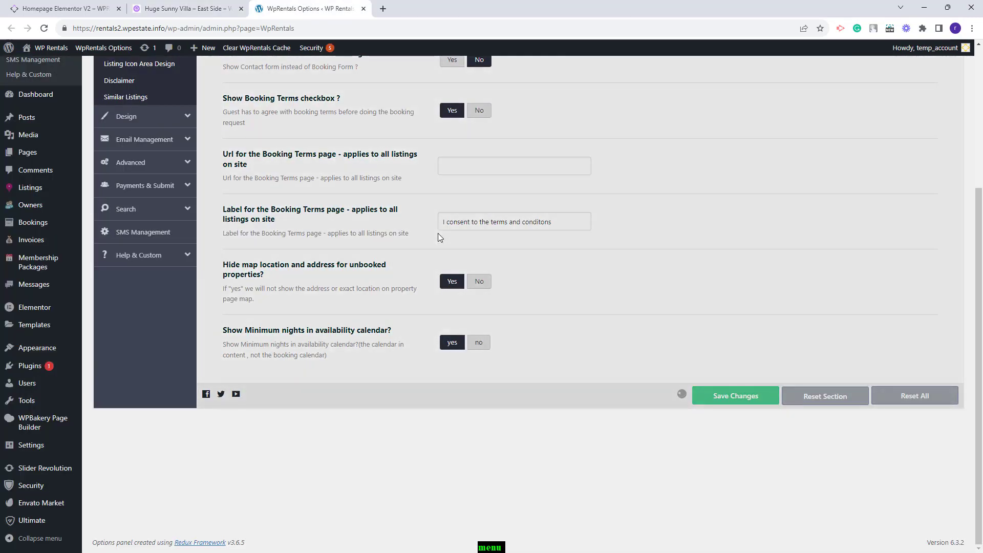
pyautogui.hotkey('ctrl', 'shift', 'Tab')
pyautogui.press('F5')
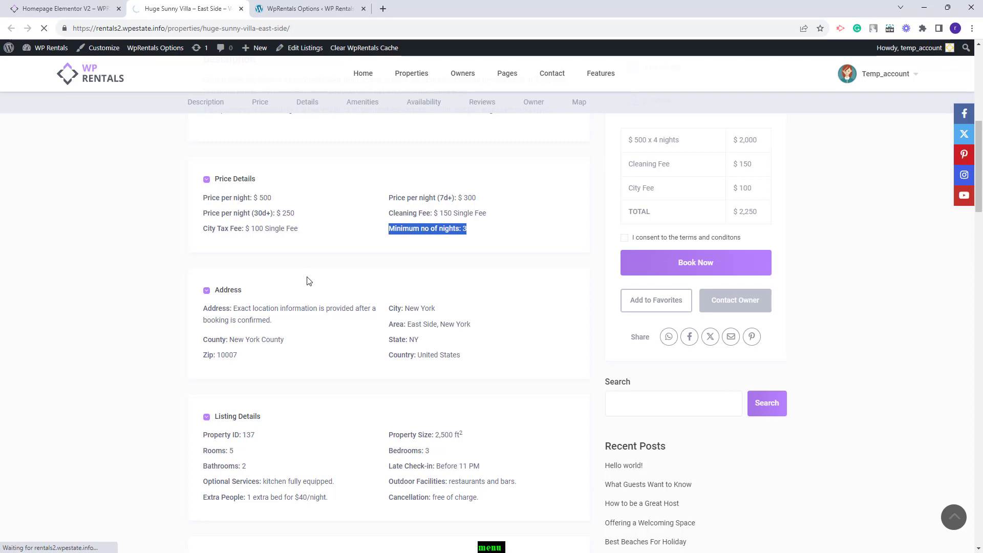
pyautogui.scroll(-10, 309, 281)
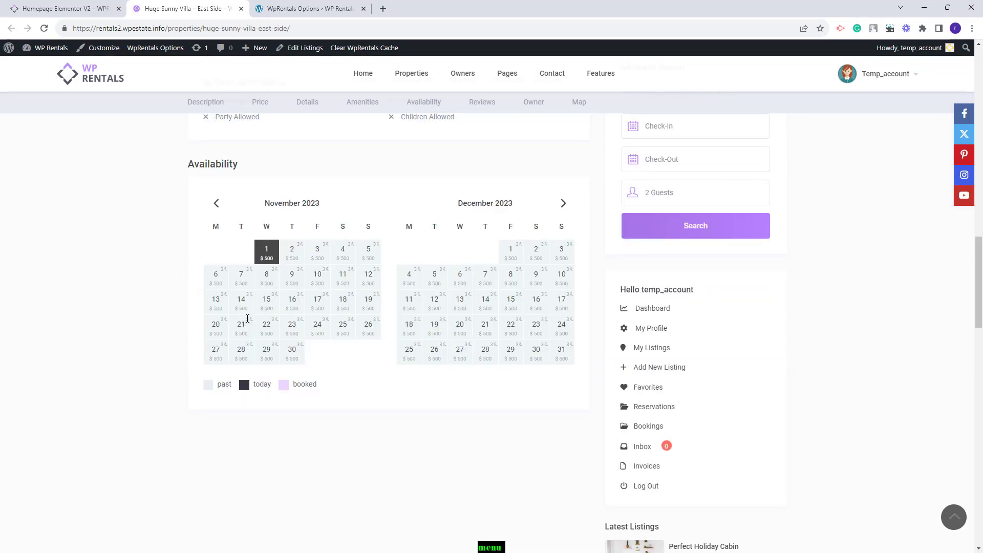
pyautogui.hotkey('ctrl', 'Tab')
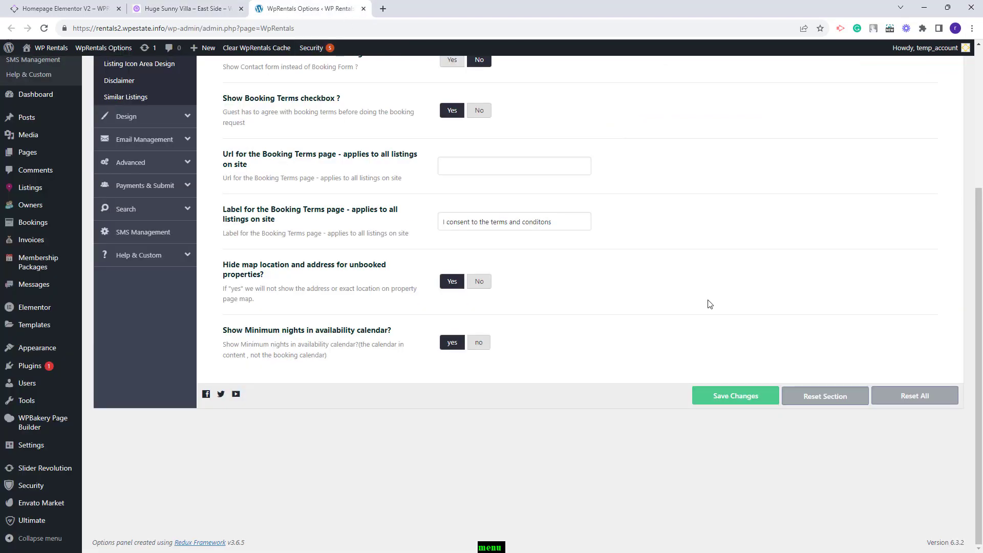
pyautogui.scroll(3, 707, 302)
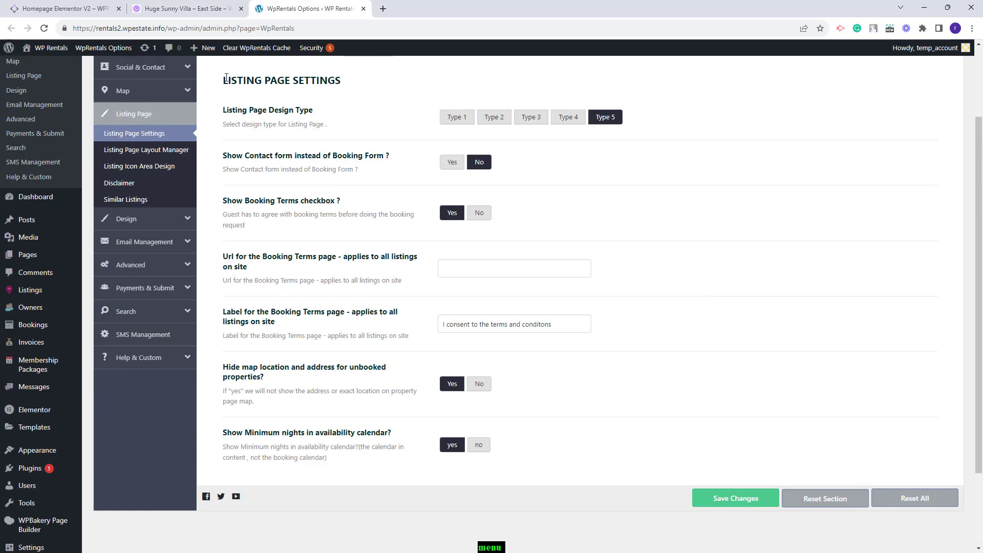
# Step: Open Listing Page Layout Manager and set Enable Layout Manager to yes
pyautogui.click(126, 151)
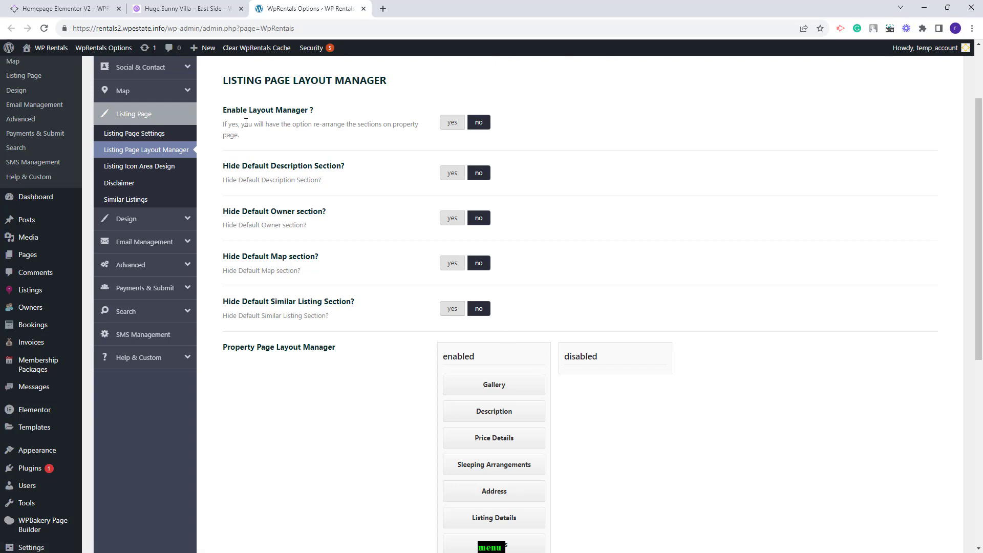
pyautogui.click(458, 123)
pyautogui.scroll(2, 638, 256)
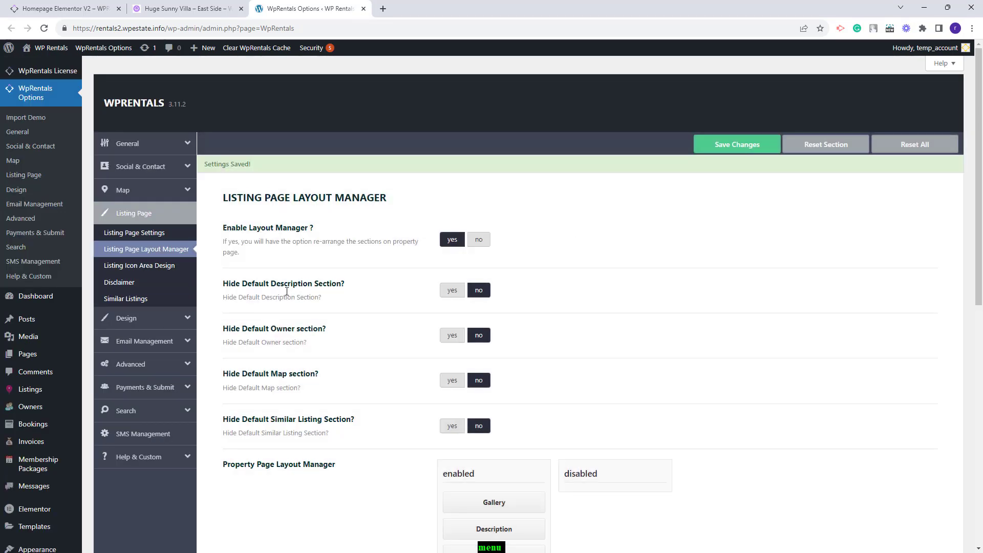
pyautogui.scroll(-9, 533, 384)
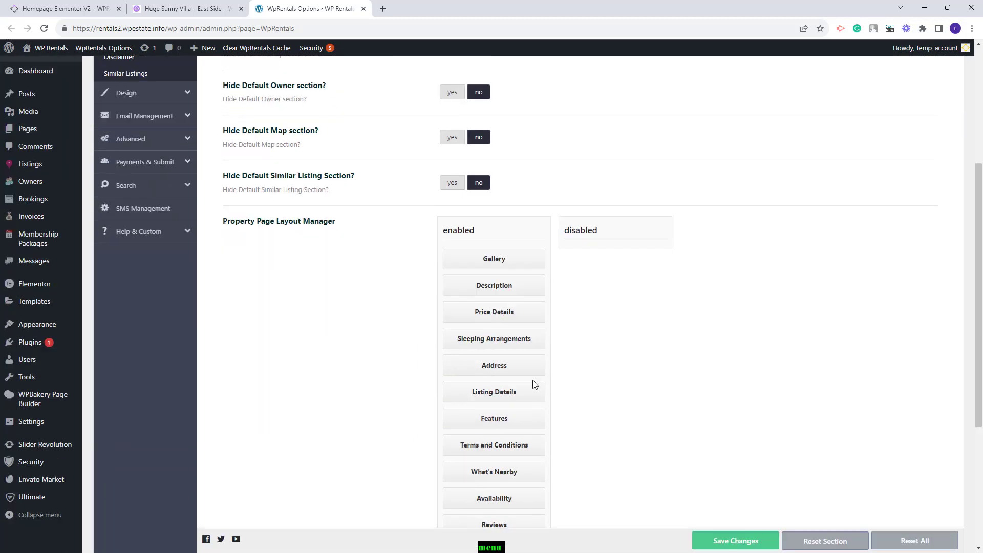
# Step: Review the villa listing with the layout manager enabled, then return to its settings
pyautogui.click(185, 9)
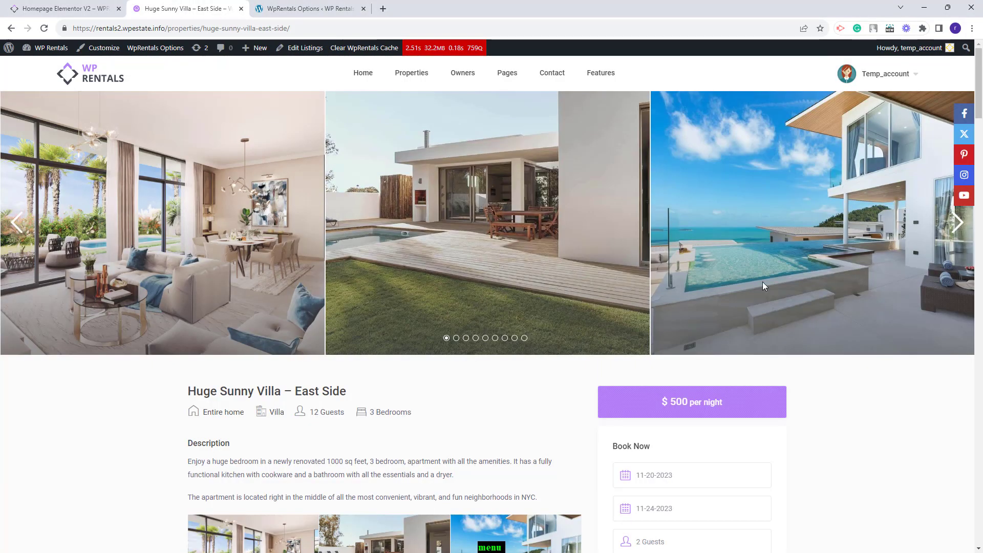
pyautogui.scroll(-5, 503, 253)
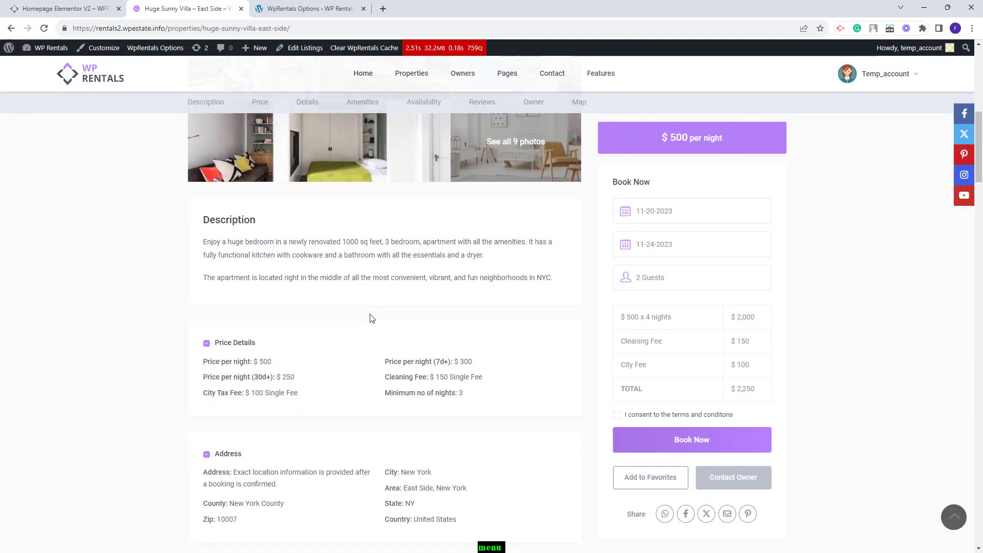
pyautogui.scroll(-20, 371, 318)
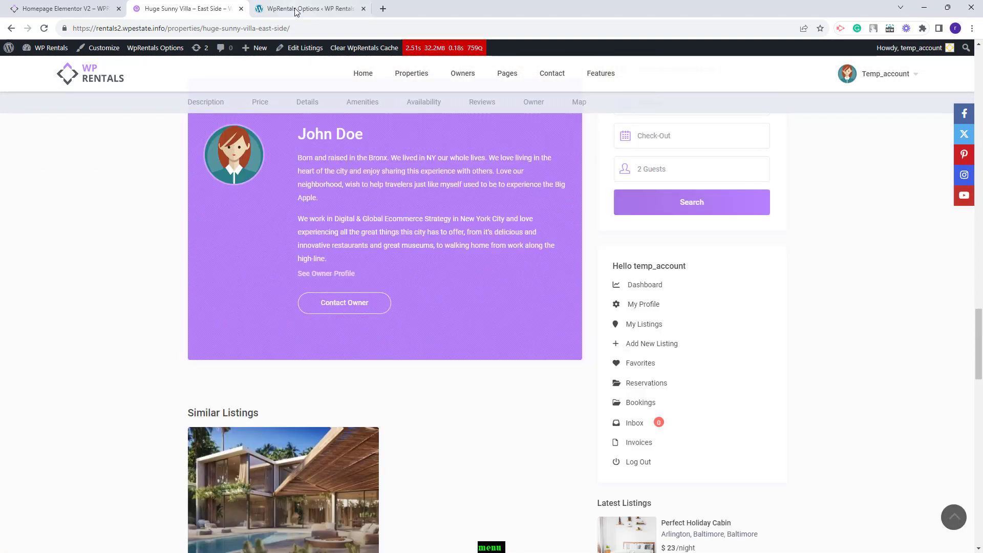
pyautogui.click(296, 10)
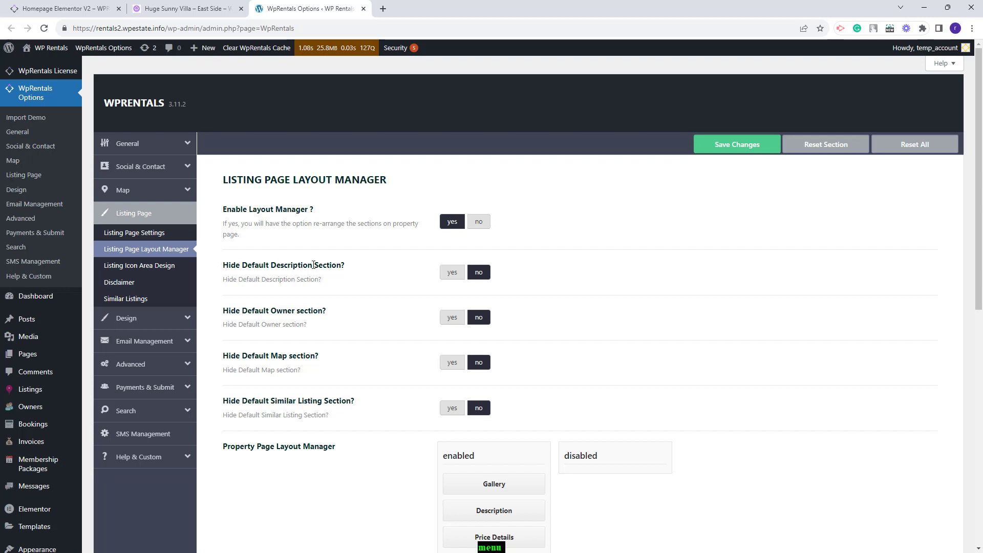
# Step: Set Hide Default Description Section to yes, save, and reload the villa page to check
pyautogui.click(453, 276)
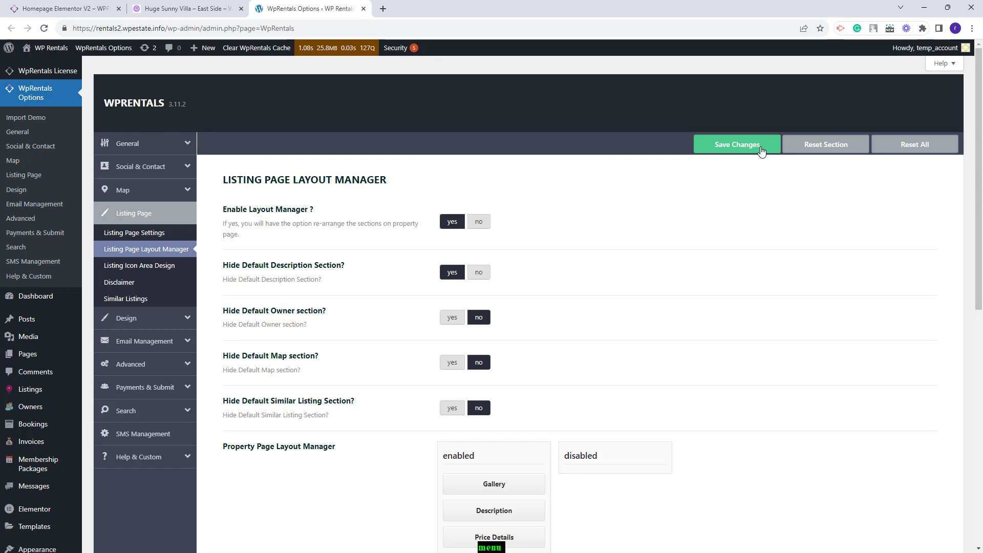
pyautogui.click(762, 150)
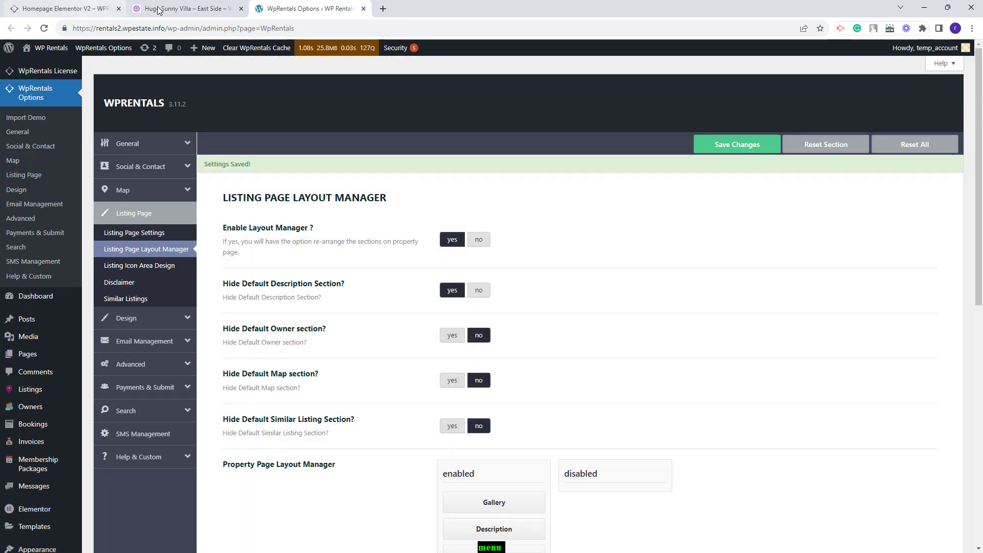
pyautogui.click(174, 8)
pyautogui.scroll(-3, 450, 261)
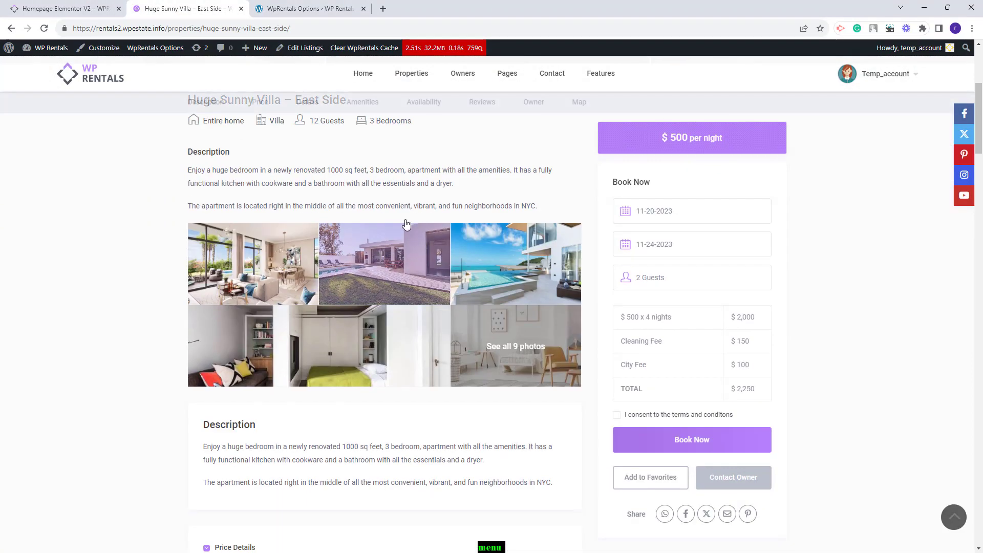
pyautogui.scroll(-2, 348, 291)
pyautogui.scroll(2, 395, 341)
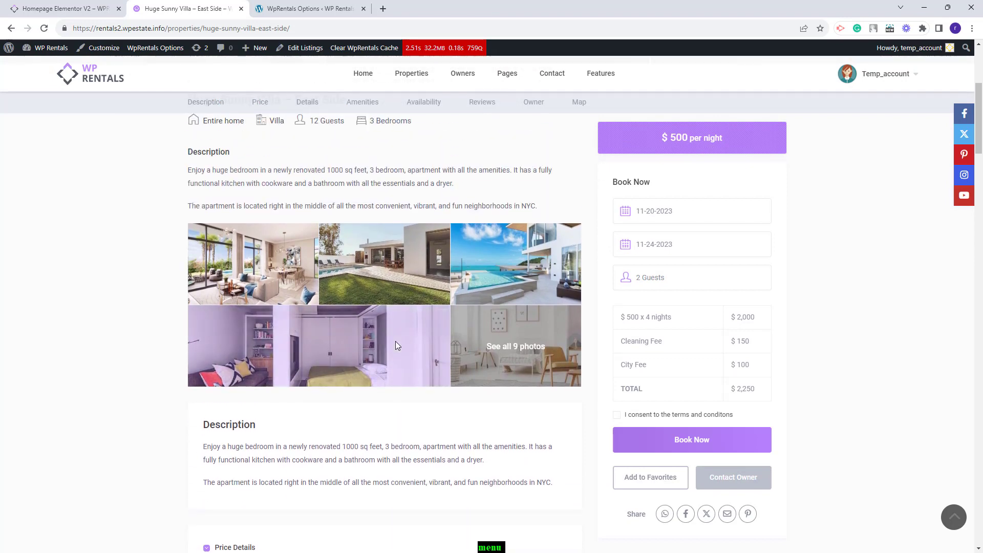
pyautogui.press('F5')
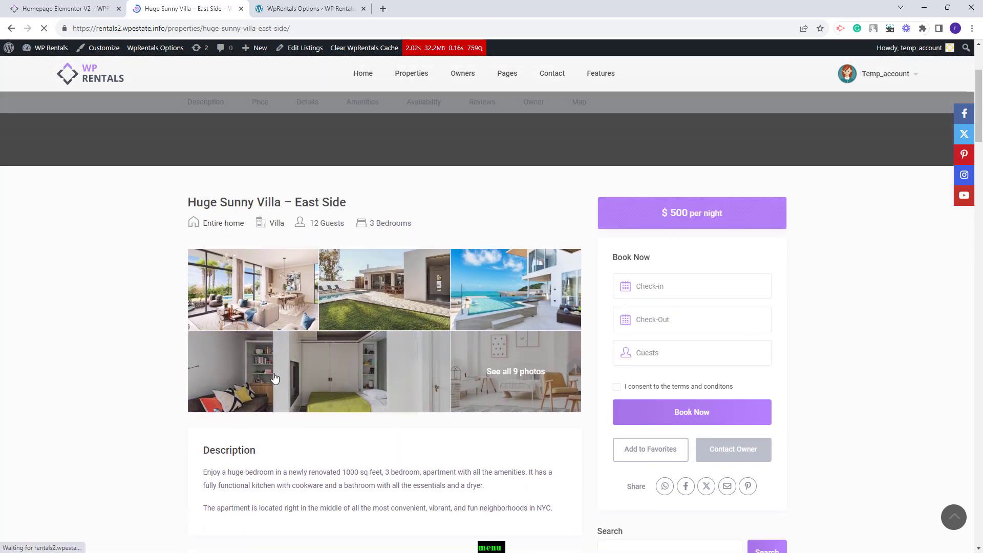
# Step: Move Description into the disabled sections, save, and compare with the villa page
pyautogui.hotkey('ctrl', 'Tab')
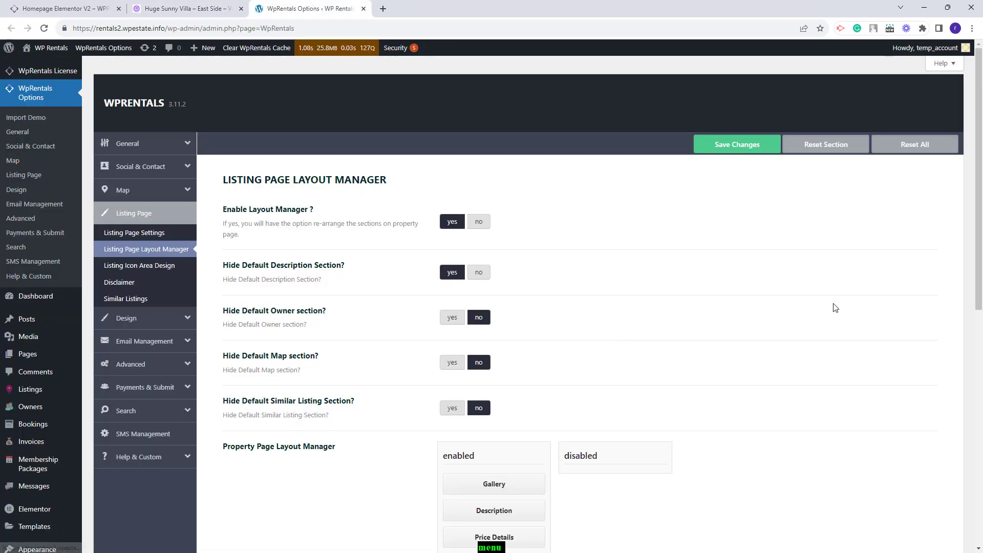
pyautogui.scroll(-4, 737, 283)
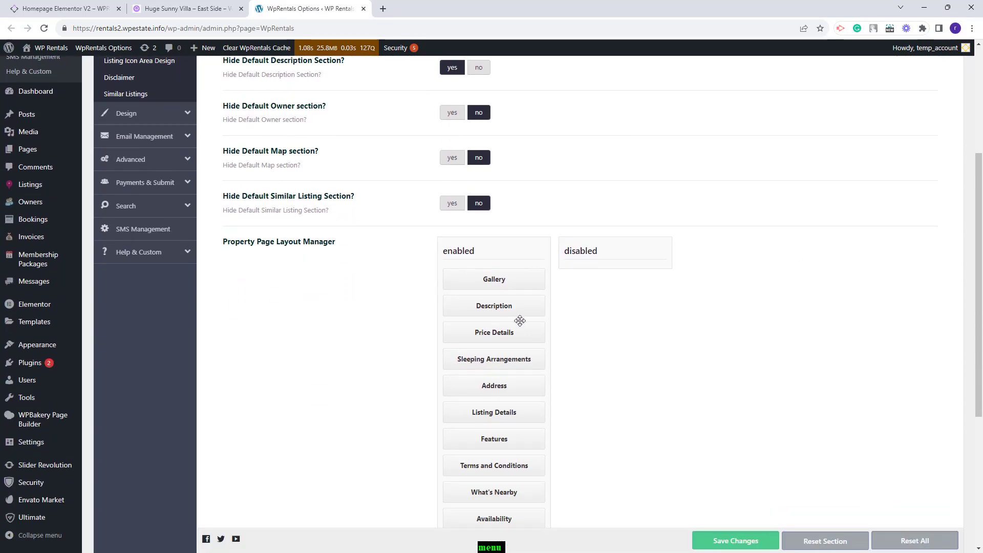
pyautogui.moveTo(511, 307); pyautogui.dragTo(635, 277)
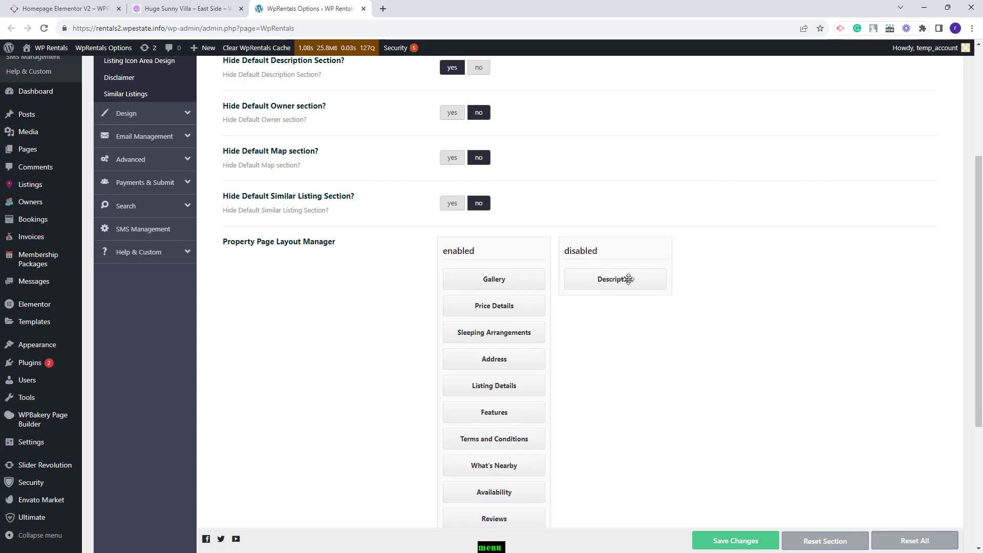
pyautogui.scroll(4, 793, 266)
pyautogui.click(749, 145)
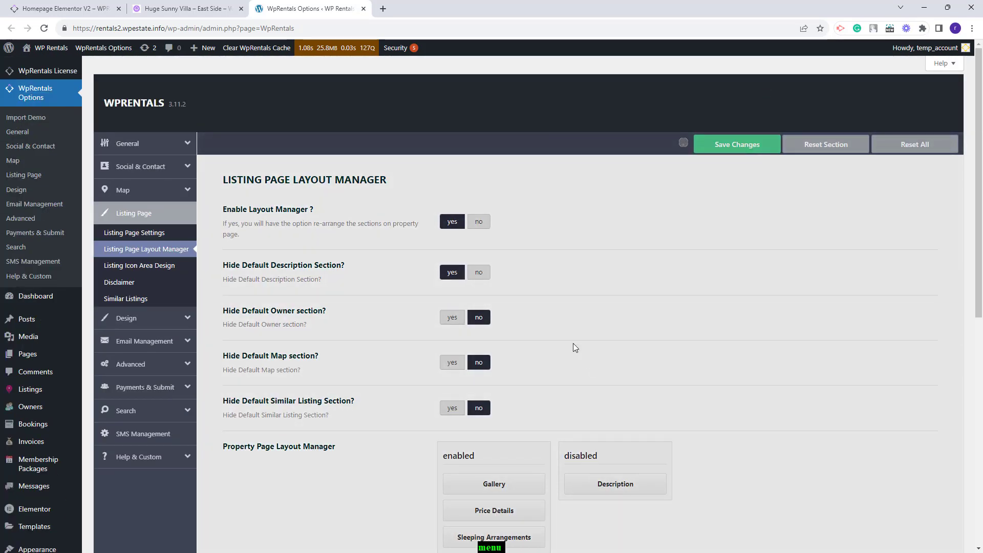
pyautogui.hotkey('ctrl', 'shift', 'Tab')
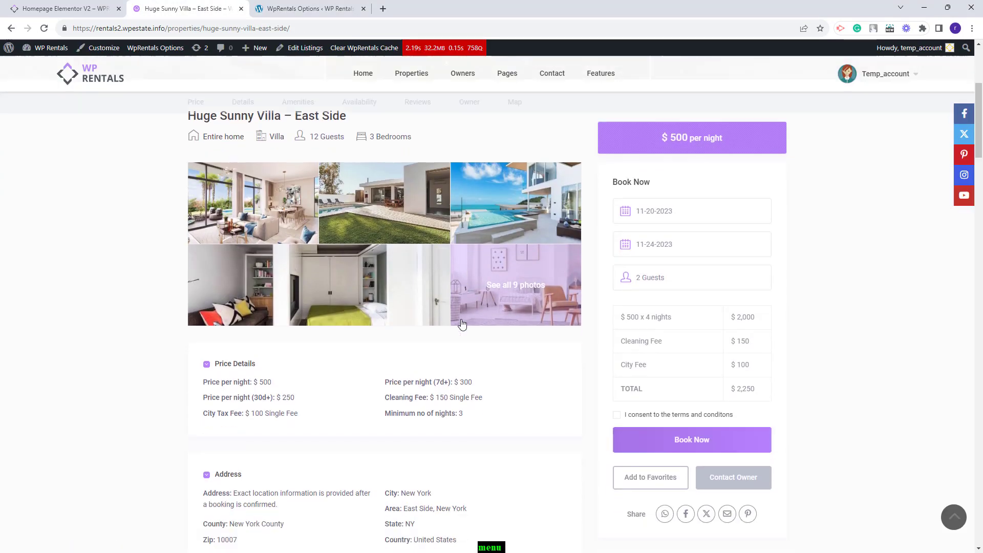
pyautogui.hotkey('ctrl', 'Tab')
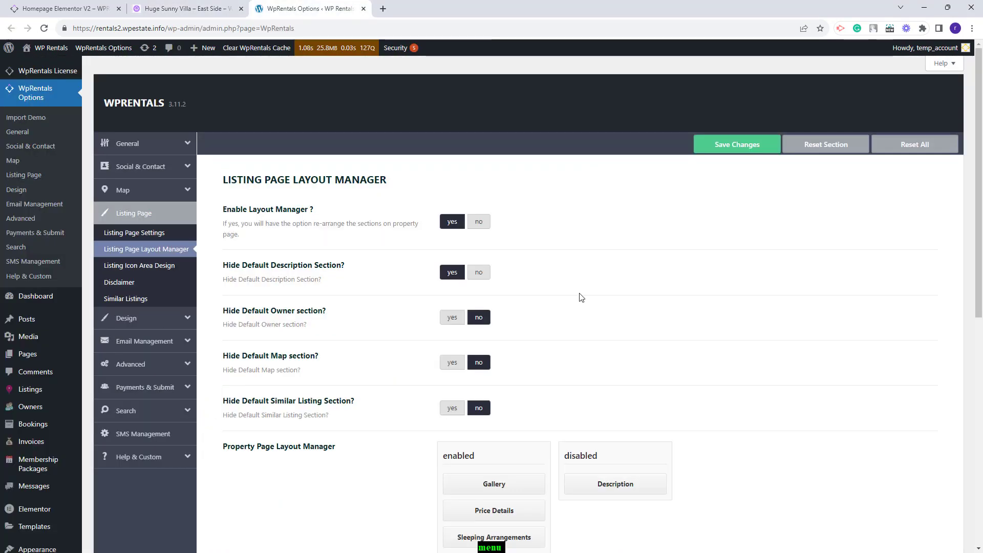
# Step: Set Hide Default Description to no and Hide Default Owner to yes, save, and reload the villa page
pyautogui.click(479, 272)
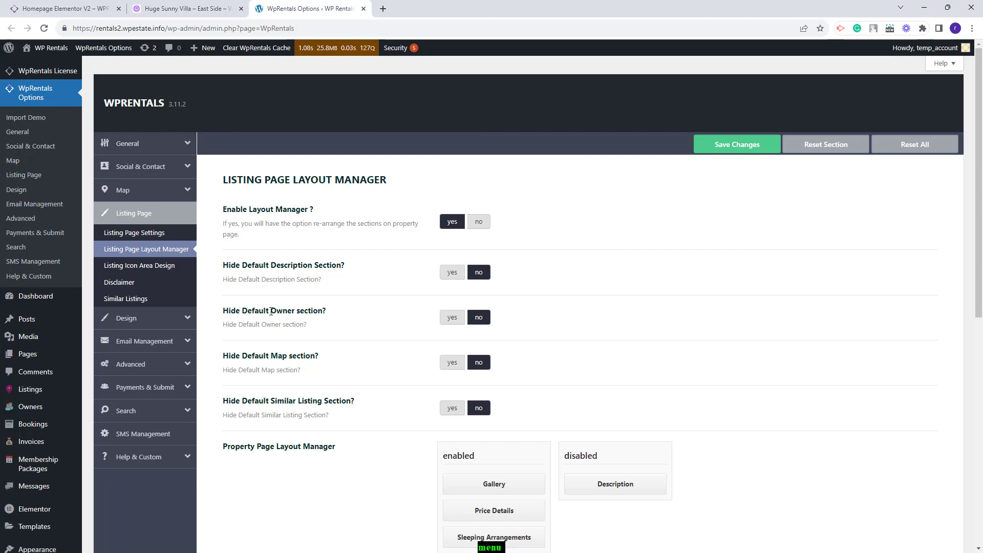
pyautogui.click(452, 317)
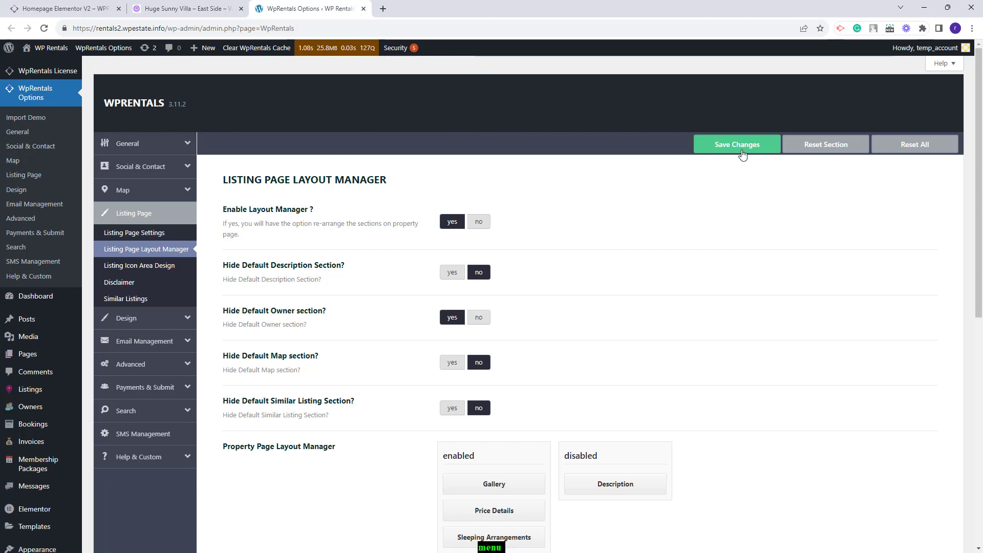
pyautogui.click(740, 150)
pyautogui.click(187, 8)
pyautogui.scroll(-15, 201, 308)
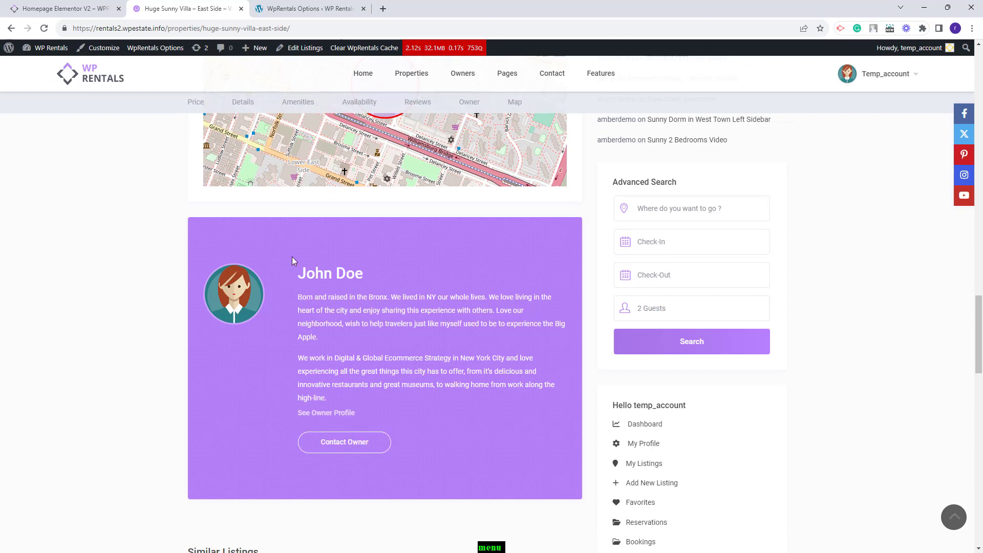
pyautogui.press('F5')
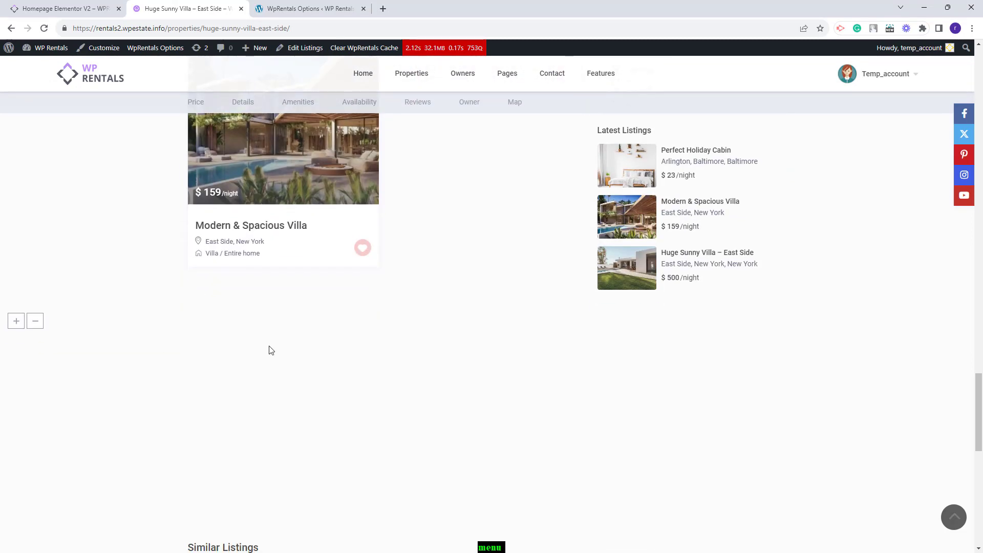
pyautogui.hotkey('ctrl', 'Tab')
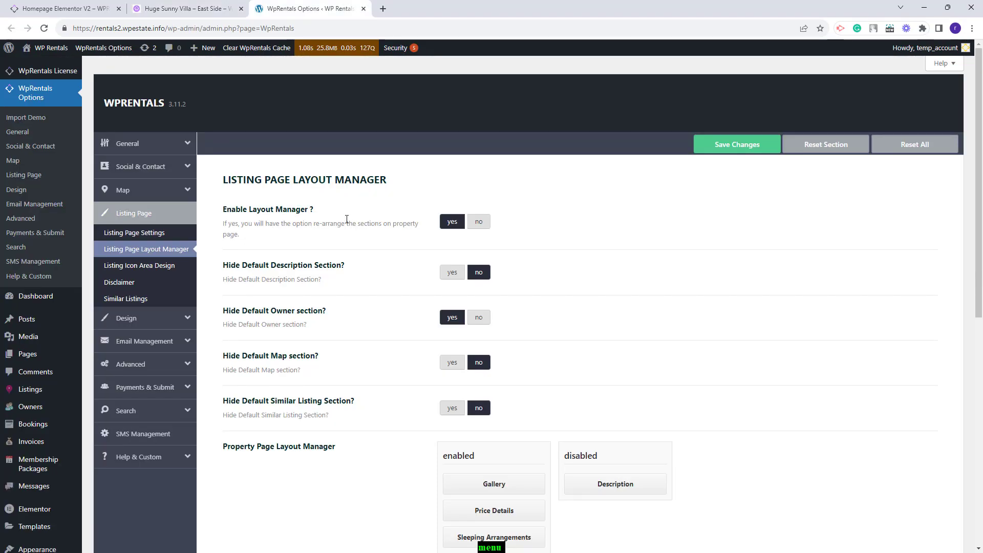
# Step: Set Hide Default Owner section to no, move Owner Section to disabled, and reload the villa page
pyautogui.click(479, 317)
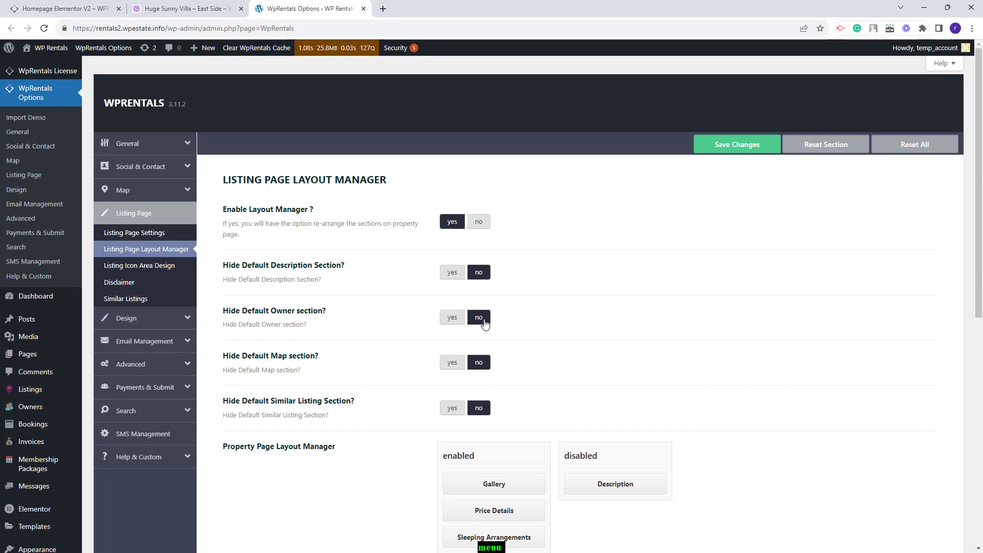
pyautogui.scroll(-7, 772, 307)
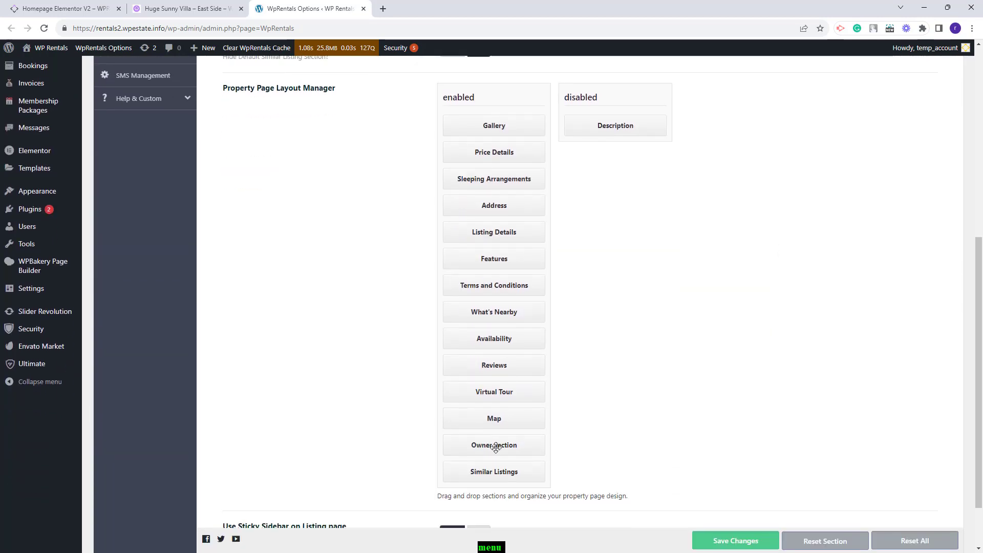
pyautogui.moveTo(495, 447); pyautogui.dragTo(631, 152)
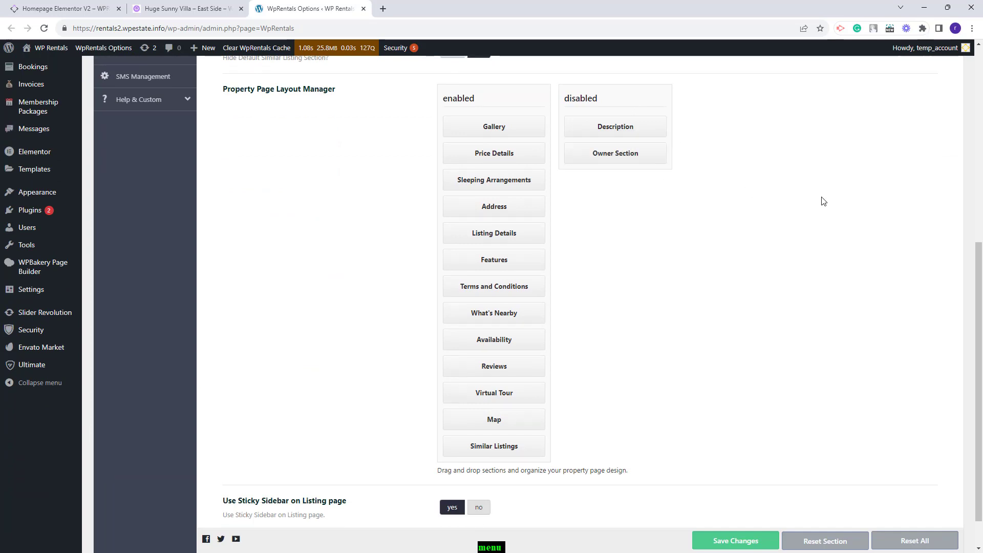
pyautogui.scroll(7, 553, 275)
pyautogui.click(184, 8)
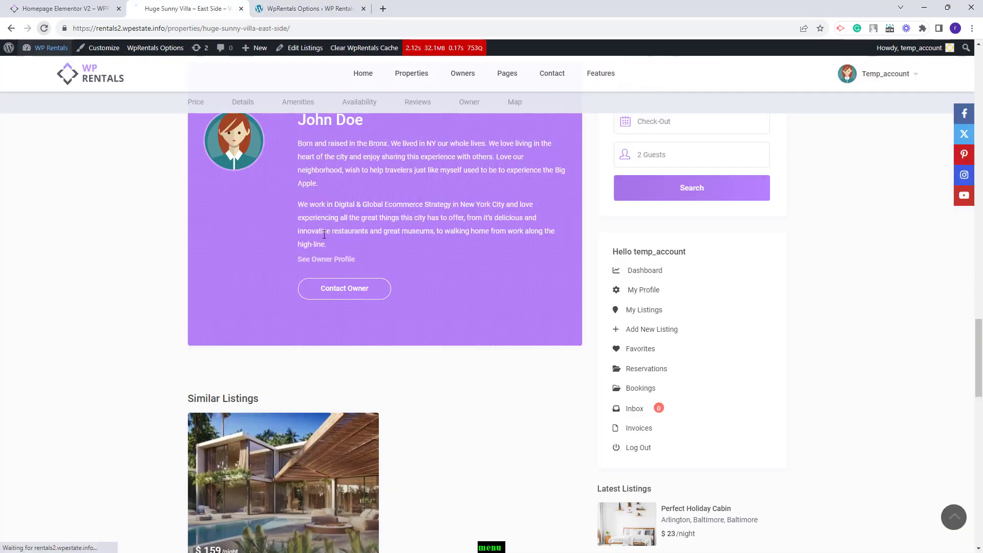
pyautogui.press('F5')
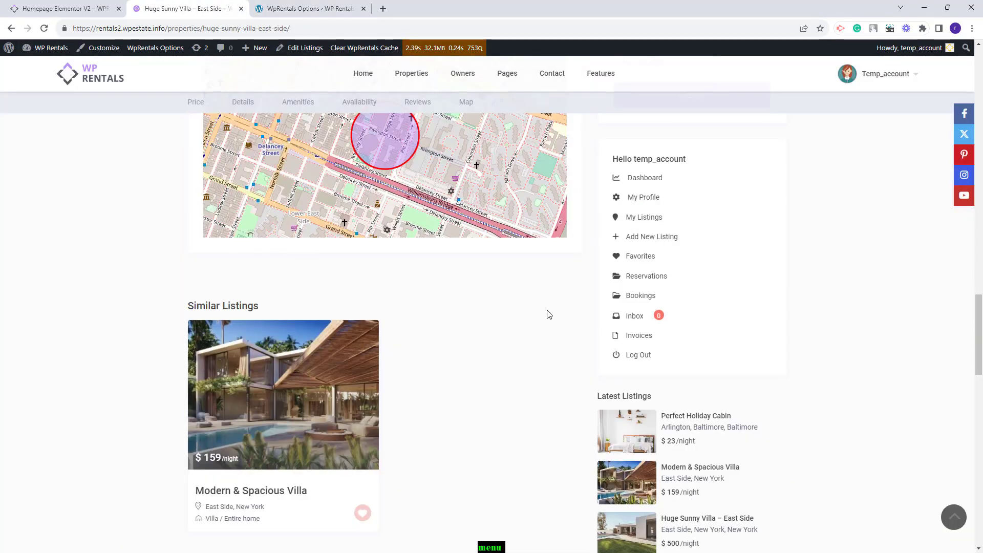
pyautogui.scroll(-5, 529, 293)
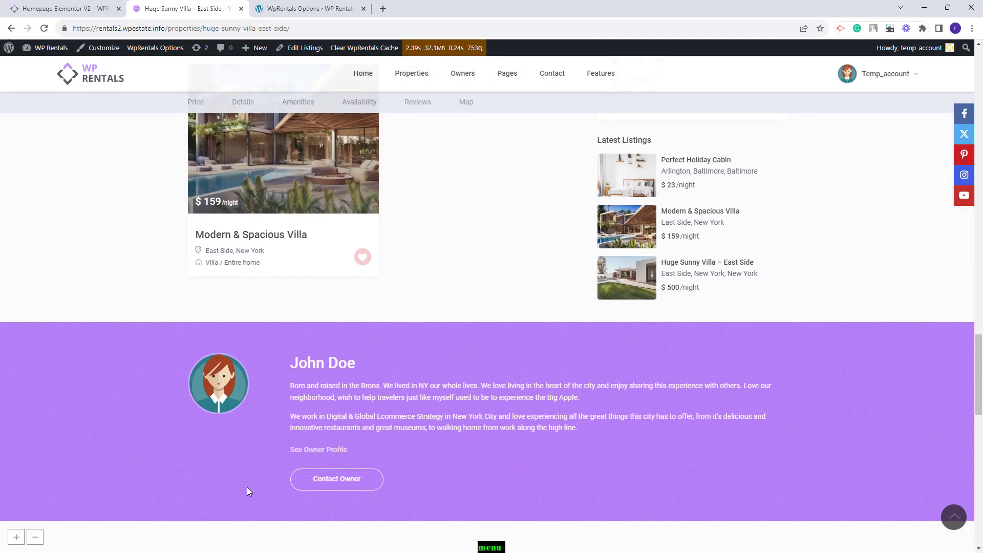
pyautogui.hotkey('ctrl', 'Tab')
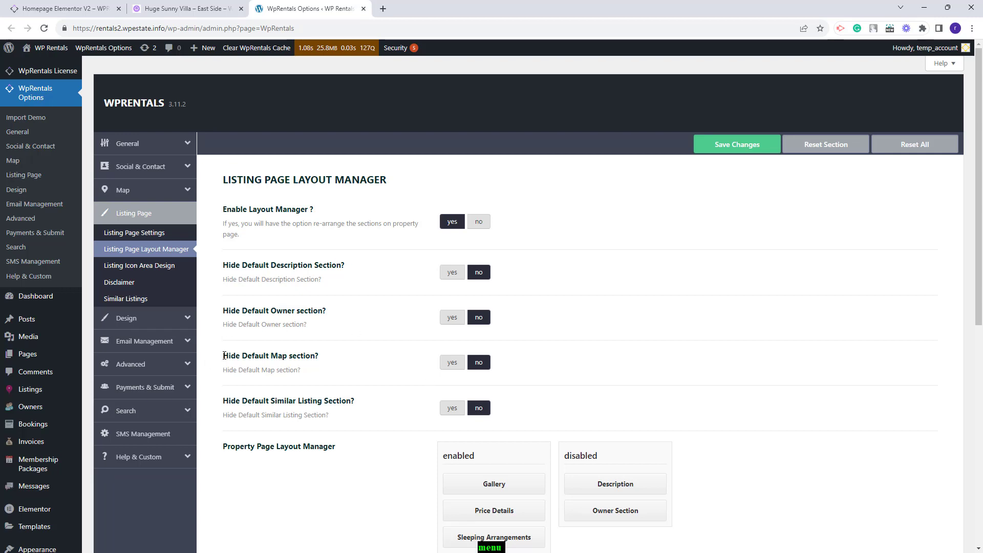
# Step: Hide the default Map section, save, check the reloaded villa page, then set it back to no
pyautogui.click(452, 362)
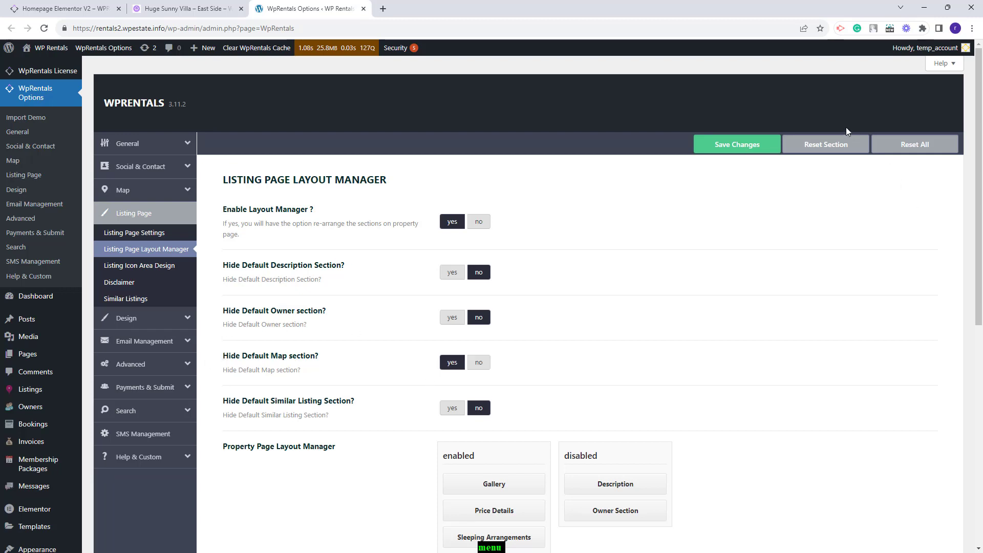
pyautogui.click(727, 144)
pyautogui.hotkey('ctrl', 'shift', 'Tab')
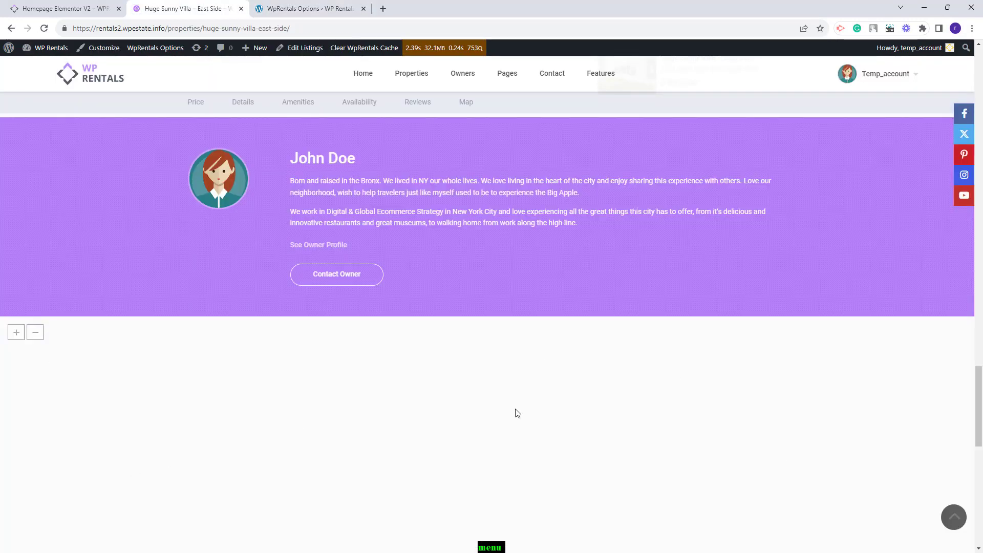
pyautogui.press('F5')
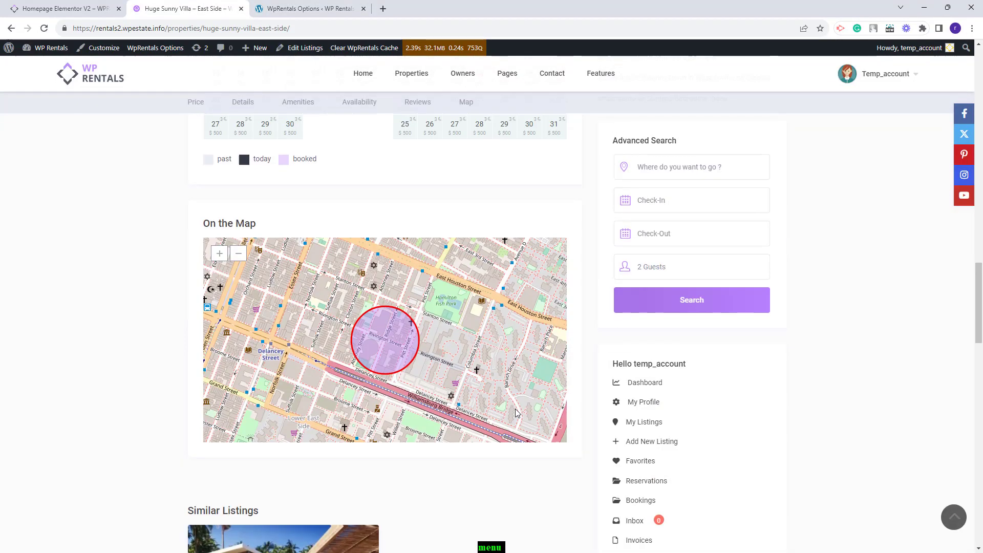
pyautogui.scroll(-12, 404, 247)
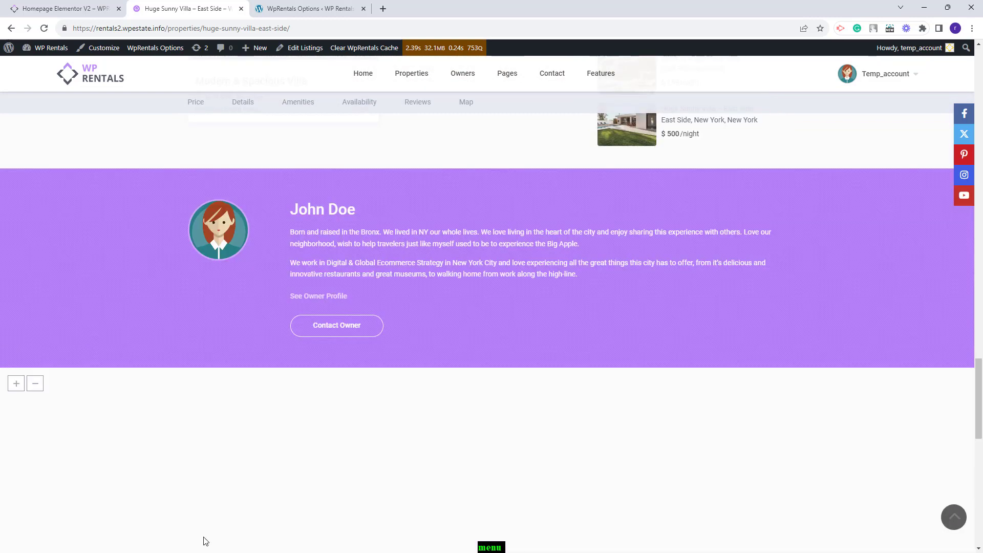
pyautogui.scroll(1, 633, 444)
pyautogui.press('F5')
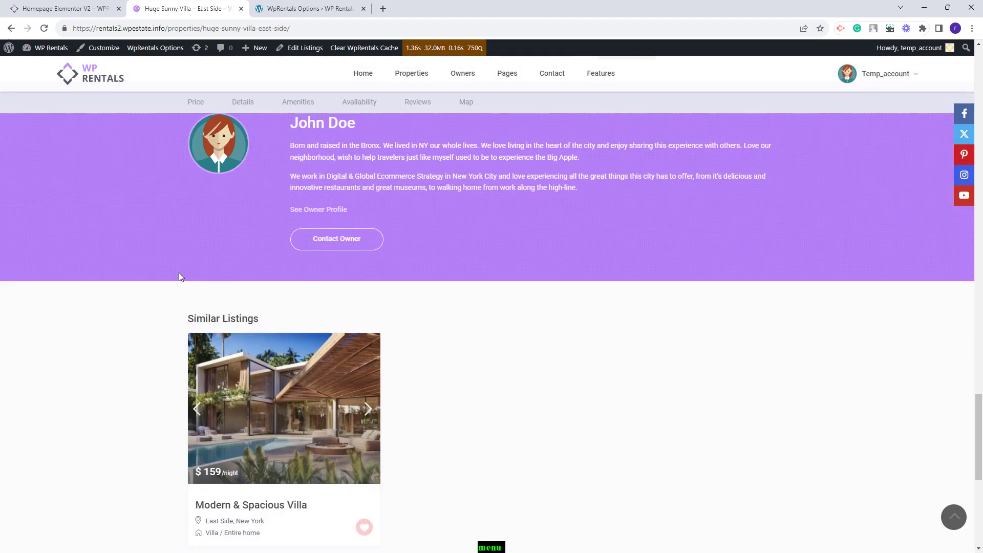
pyautogui.hotkey('ctrl', 'Tab')
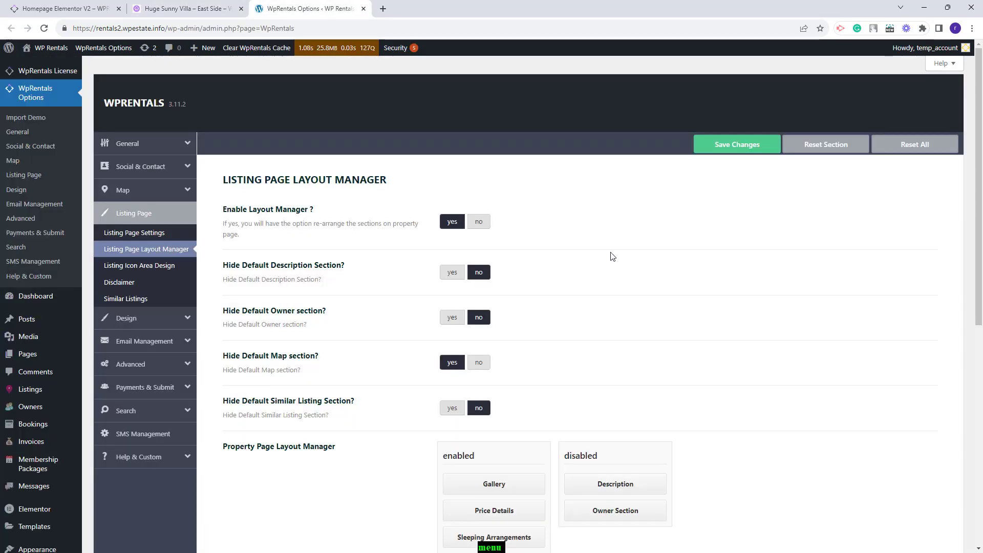
pyautogui.click(478, 362)
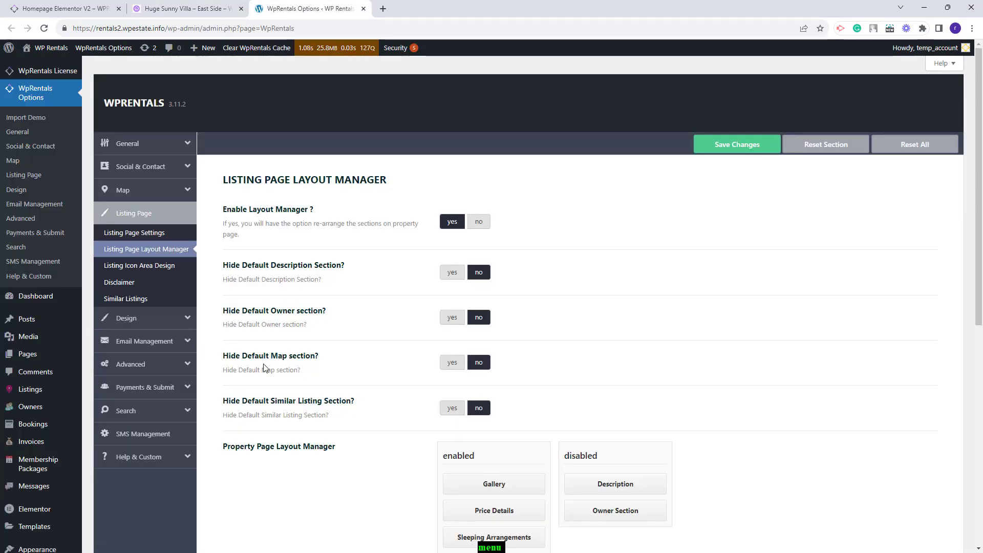
pyautogui.scroll(-8, 717, 317)
# Step: Move Map into the disabled sections and reload the villa page to check
pyautogui.moveTo(491, 378); pyautogui.dragTo(635, 143)
pyautogui.scroll(7, 621, 264)
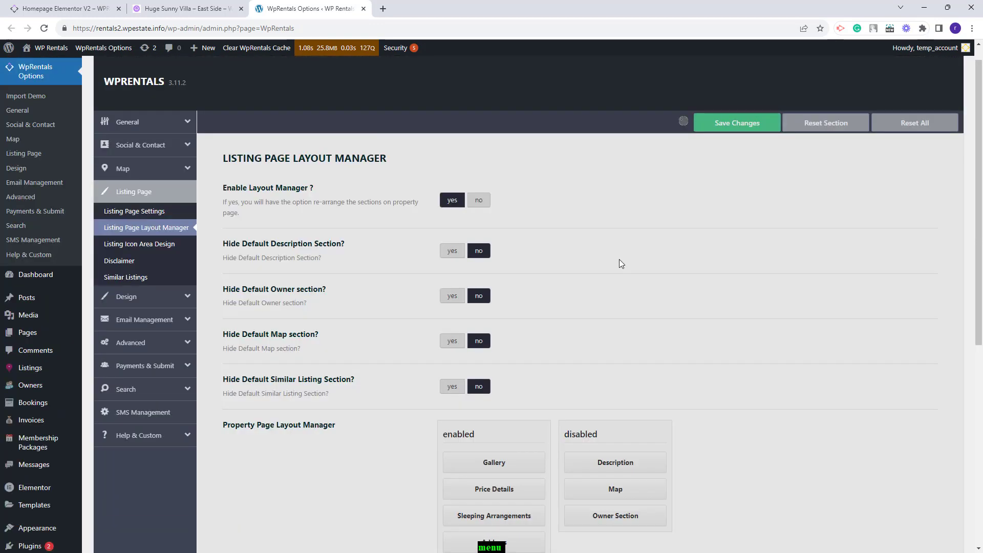
pyautogui.hotkey('ctrl', 'shift', 'Tab')
pyautogui.press('F5')
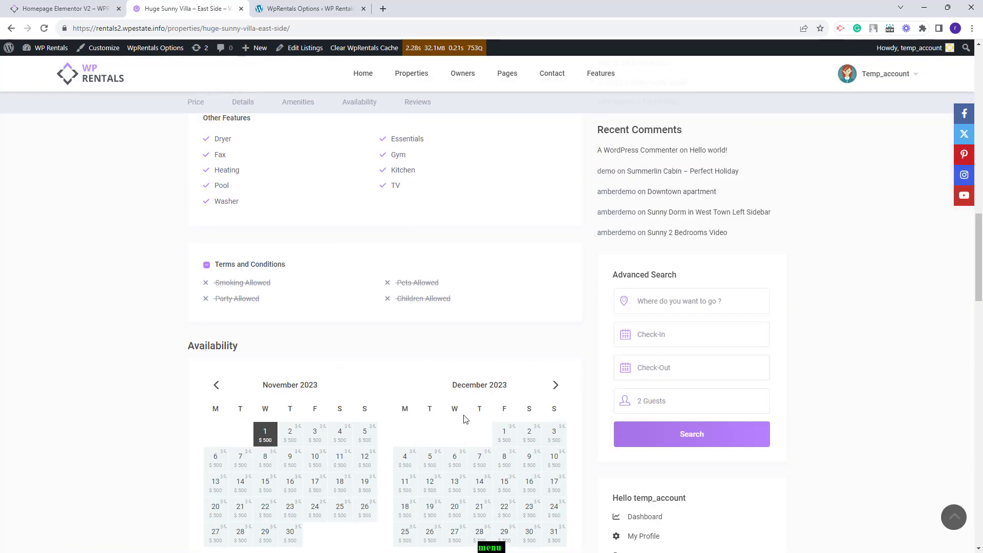
pyautogui.hotkey('ctrl', 'Tab')
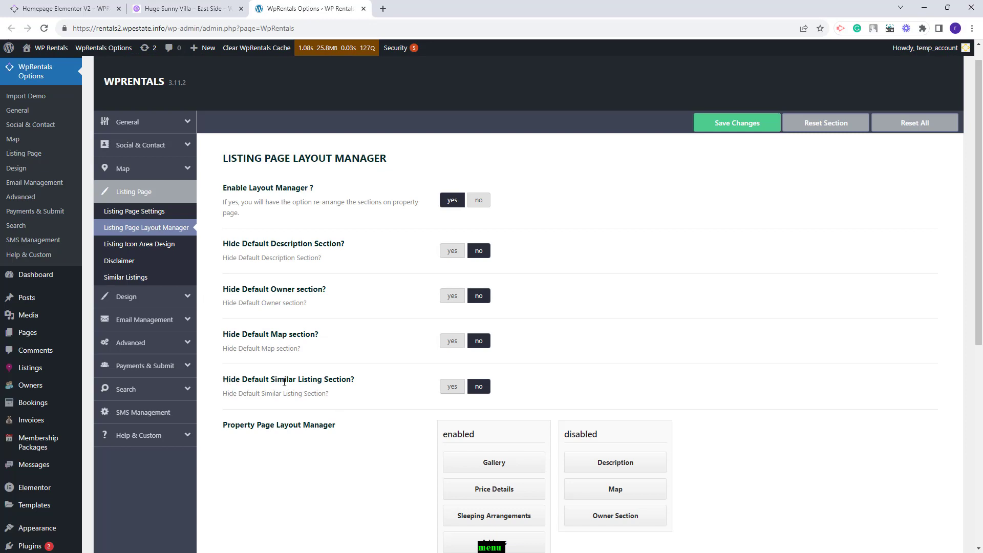
# Step: Set Hide Default Similar Listing Section to yes, save, and reload the villa page
pyautogui.click(452, 386)
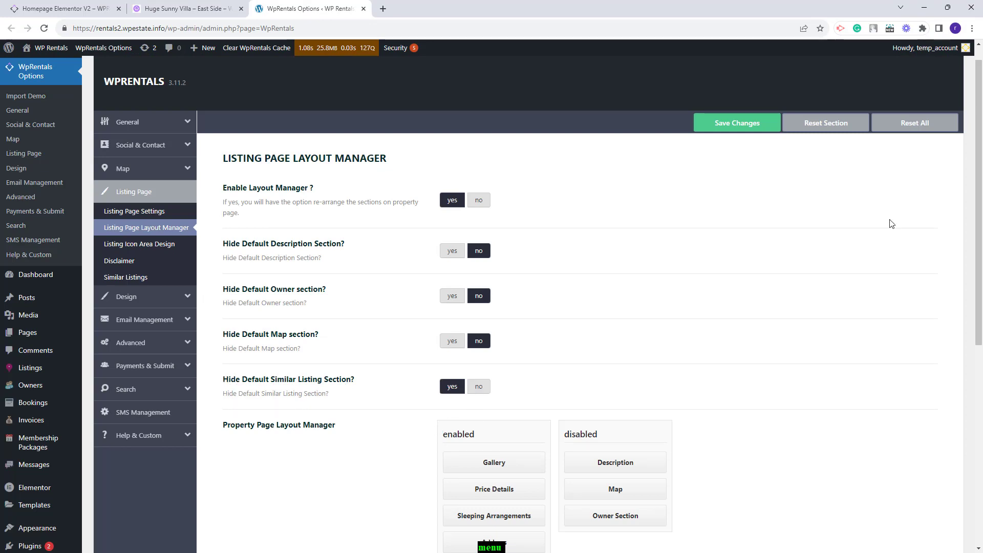
pyautogui.click(749, 129)
pyautogui.hotkey('ctrl', 'shift', 'Tab')
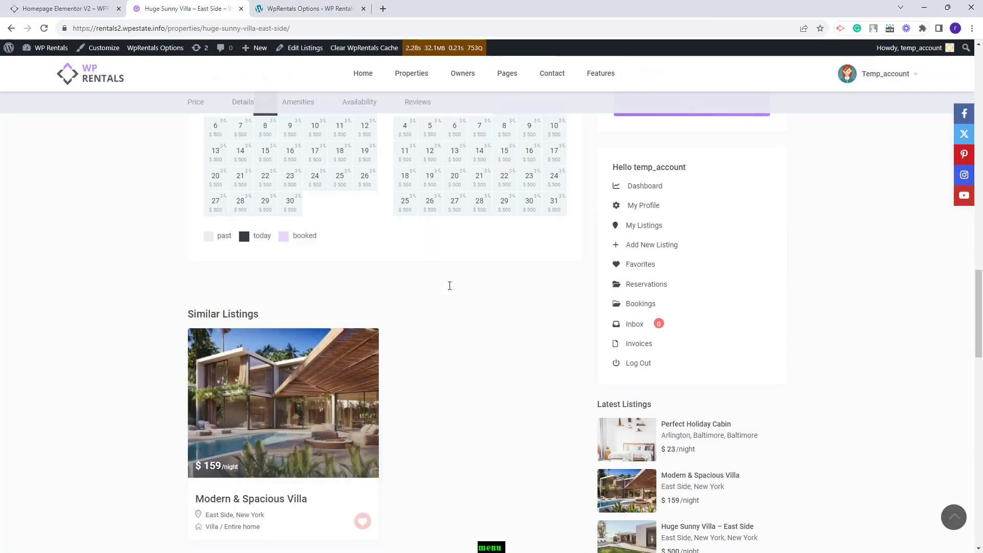
pyautogui.scroll(-2, 450, 285)
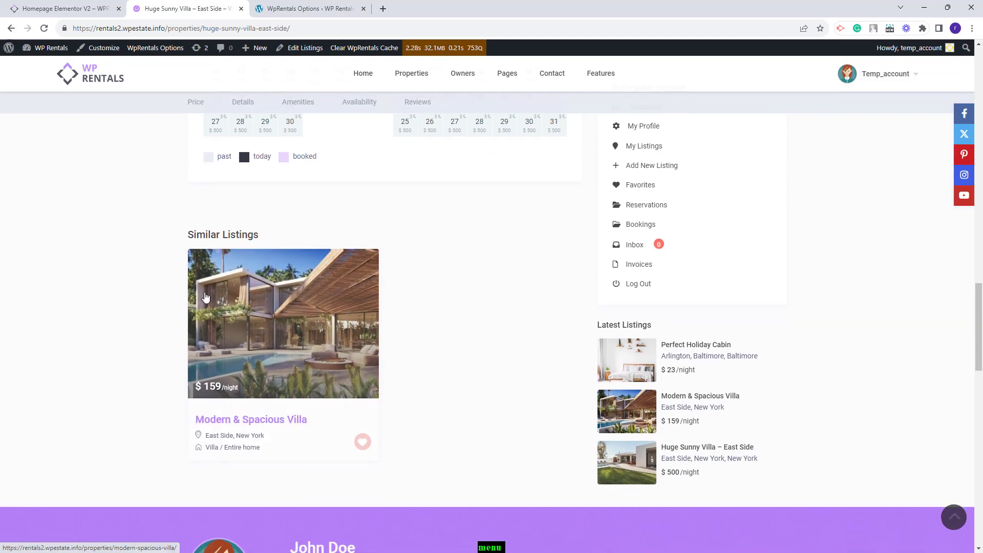
pyautogui.scroll(-15, 205, 297)
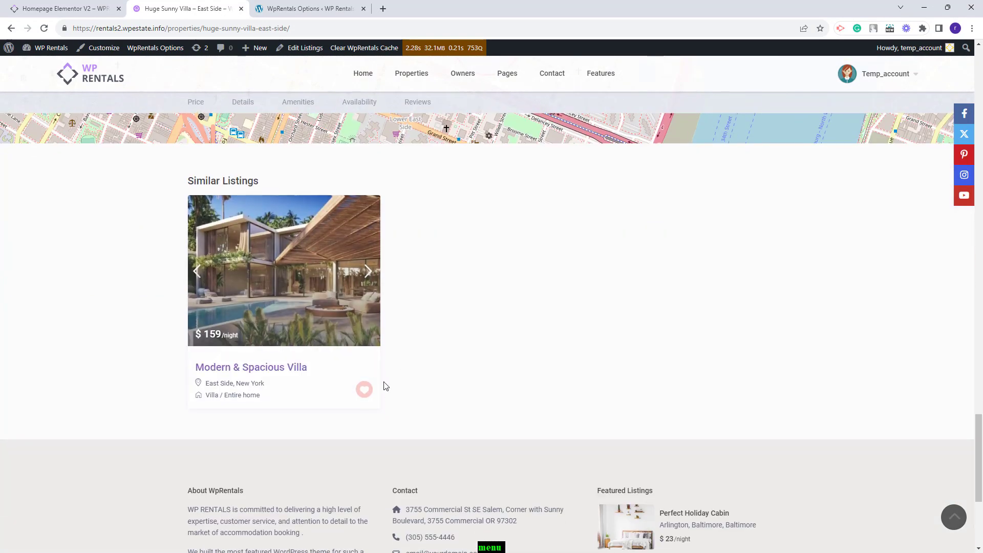
pyautogui.press('F5')
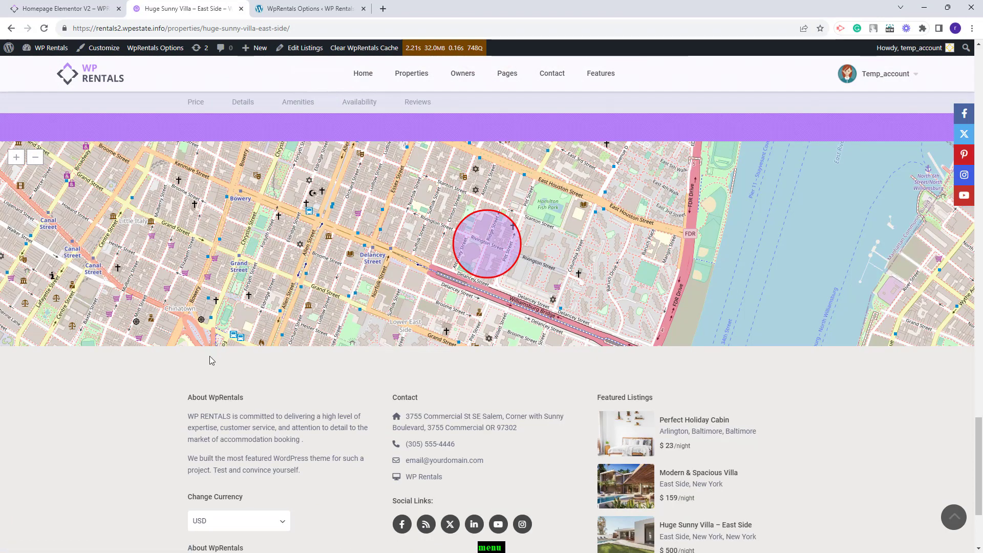
pyautogui.scroll(10, 210, 355)
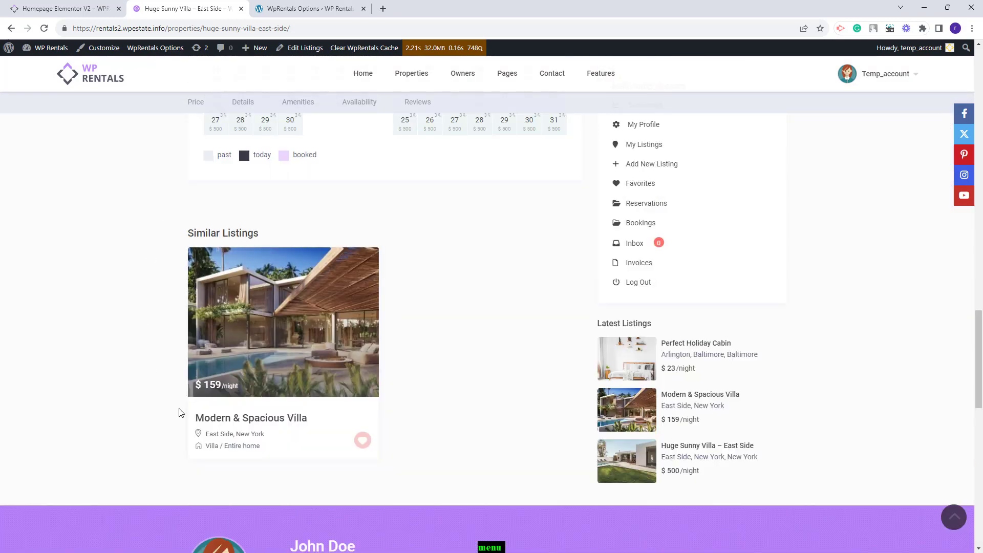
# Step: Move Similar Listings into the disabled sections and reload the villa page to check
pyautogui.click(307, 8)
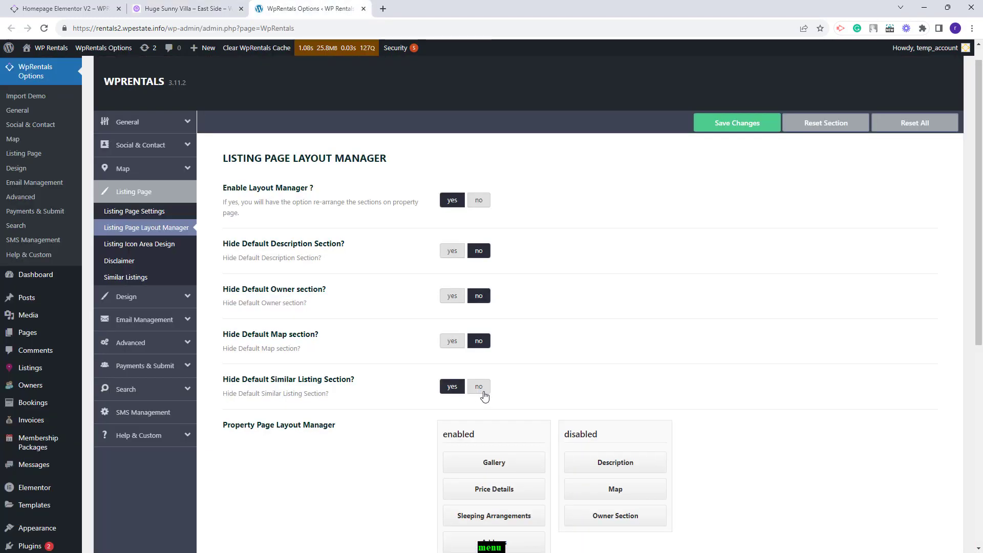
pyautogui.scroll(-6, 863, 353)
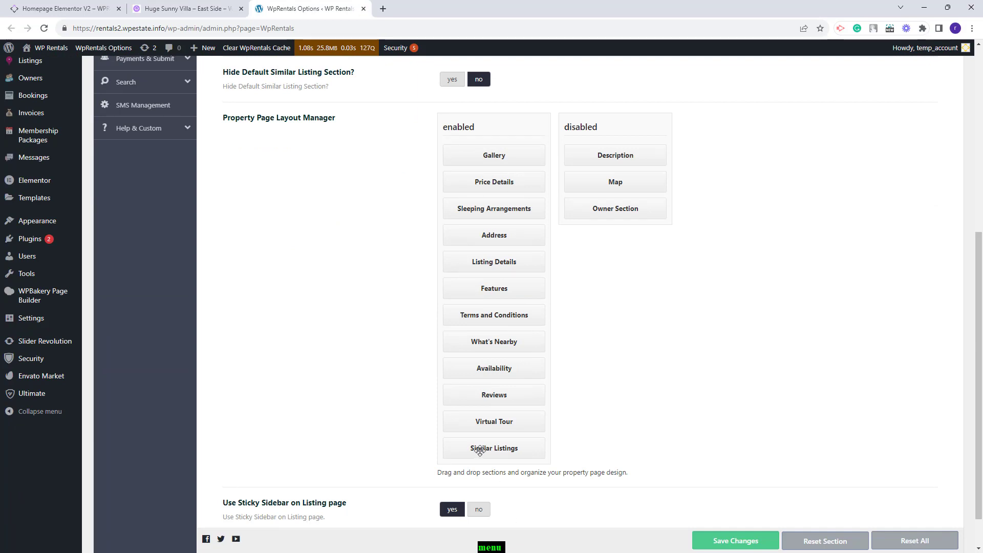
pyautogui.moveTo(479, 450); pyautogui.dragTo(621, 245)
pyautogui.hotkey('ctrl', 'shift', 'Tab')
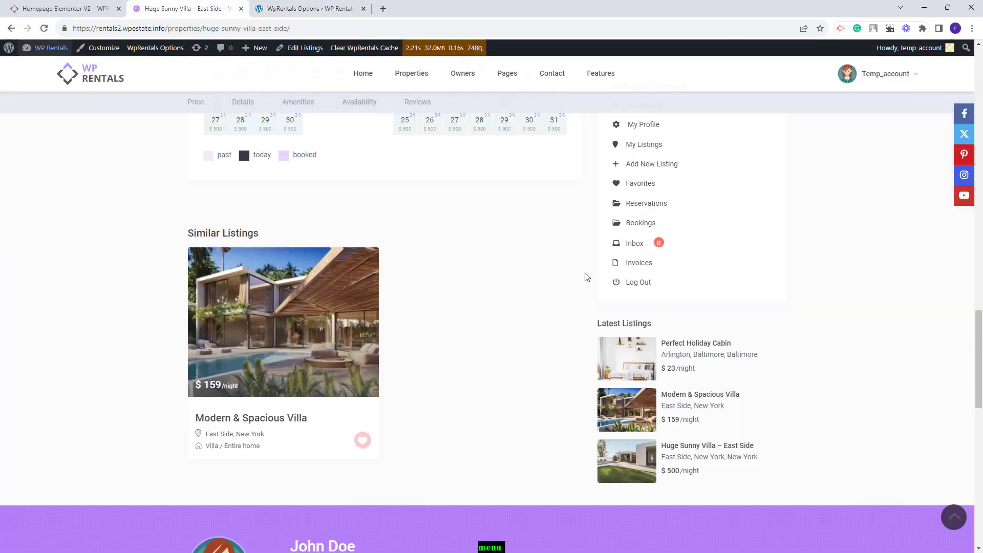
pyautogui.press('F5')
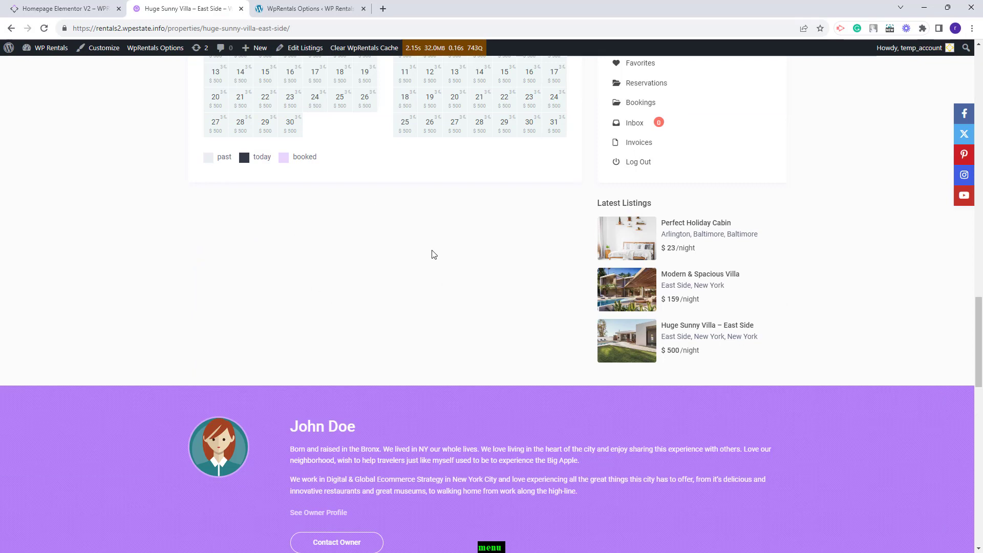
pyautogui.scroll(-10, 434, 254)
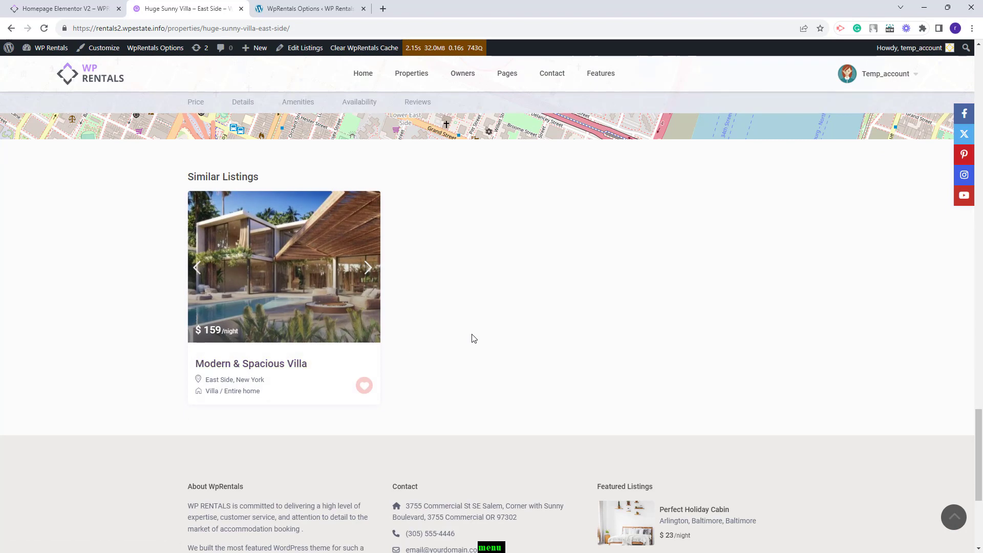
pyautogui.scroll(3, 473, 339)
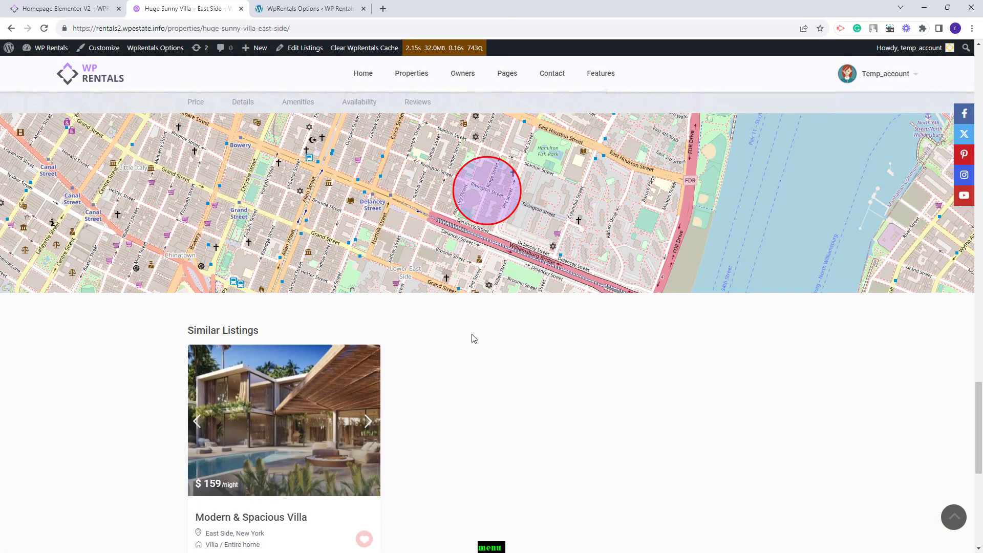
pyautogui.click(307, 4)
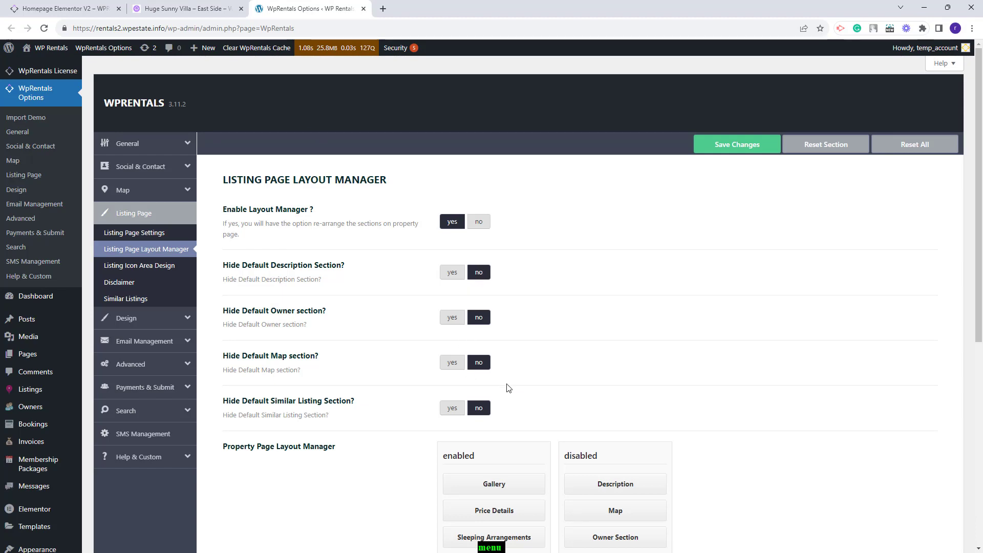
# Step: Move Gallery, Listing Details and Terms and Conditions into the disabled sections and save
pyautogui.scroll(-5, 666, 296)
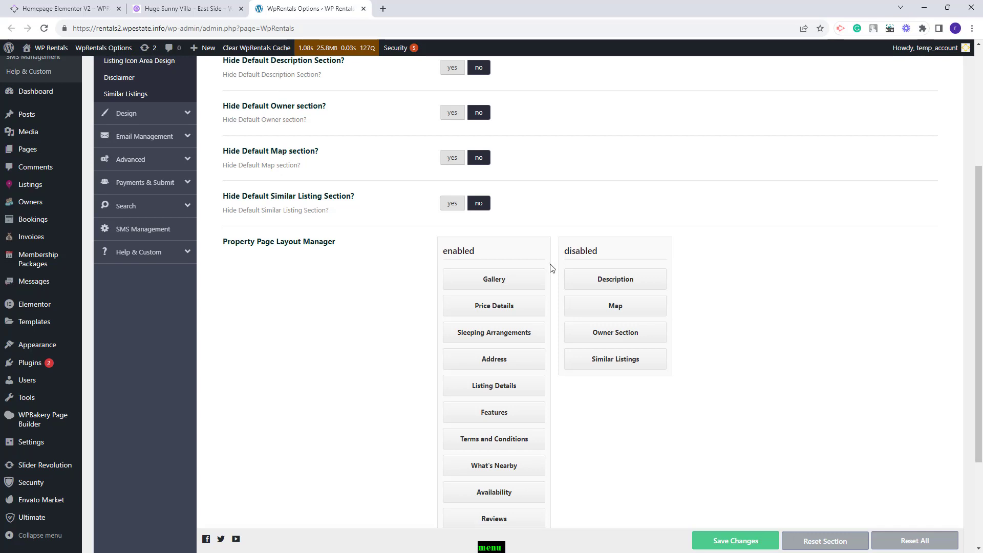
pyautogui.scroll(-2, 508, 508)
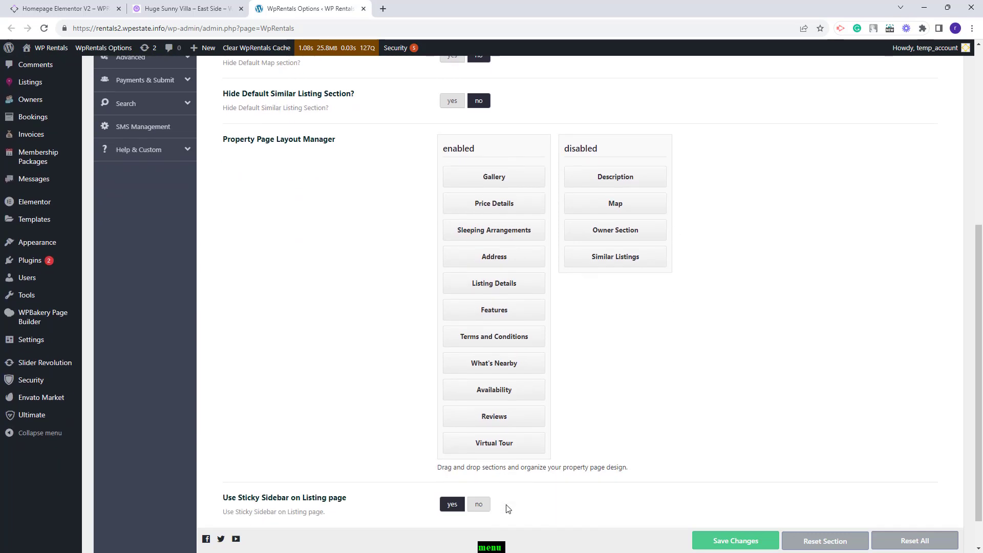
pyautogui.scroll(1, 643, 268)
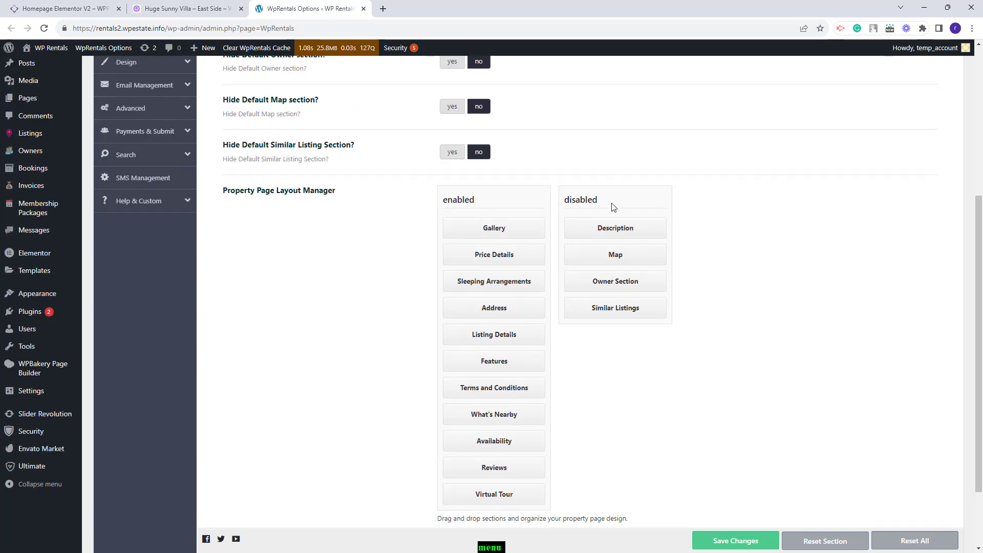
pyautogui.click(175, 7)
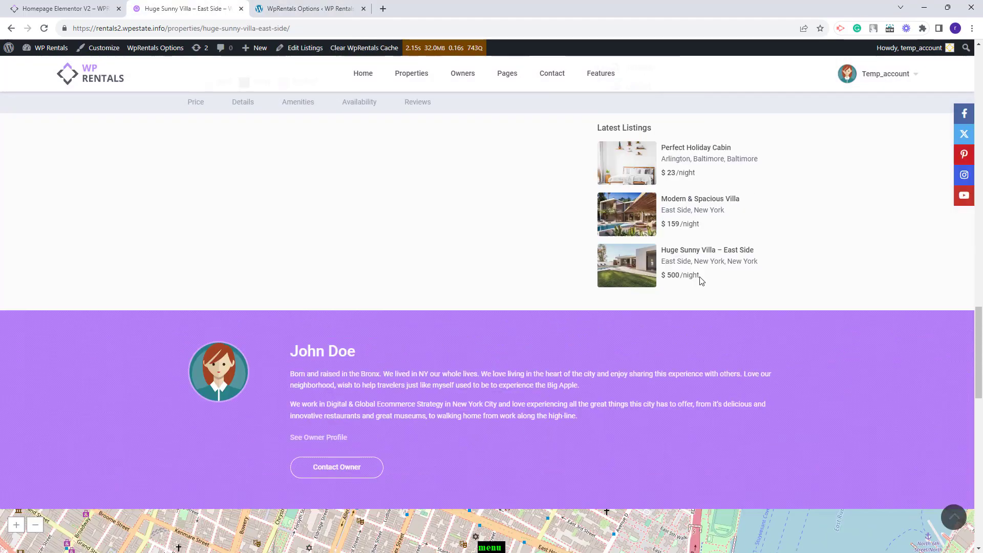
pyautogui.scroll(20, 702, 278)
pyautogui.scroll(-3, 438, 188)
pyautogui.hotkey('ctrl', 'Tab')
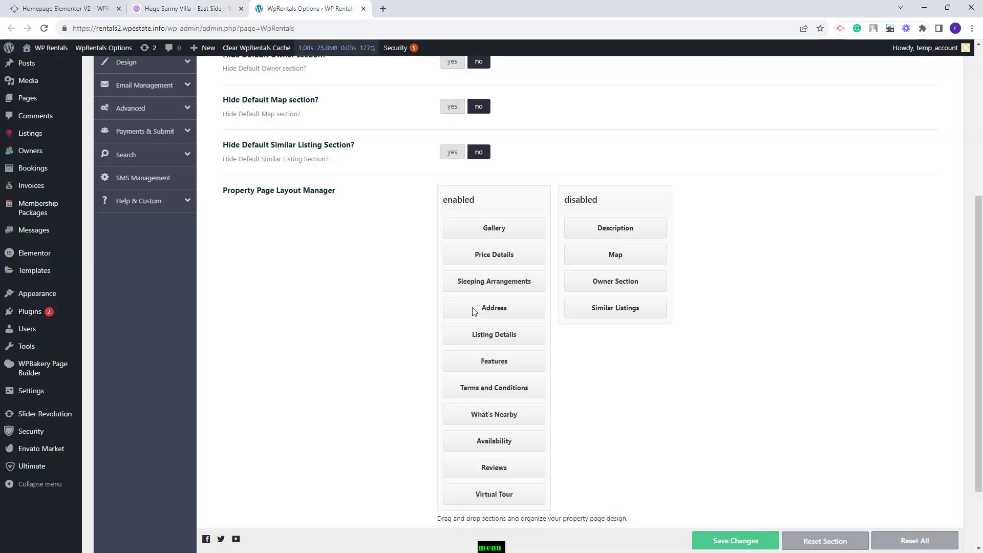
pyautogui.moveTo(493, 226); pyautogui.dragTo(621, 249)
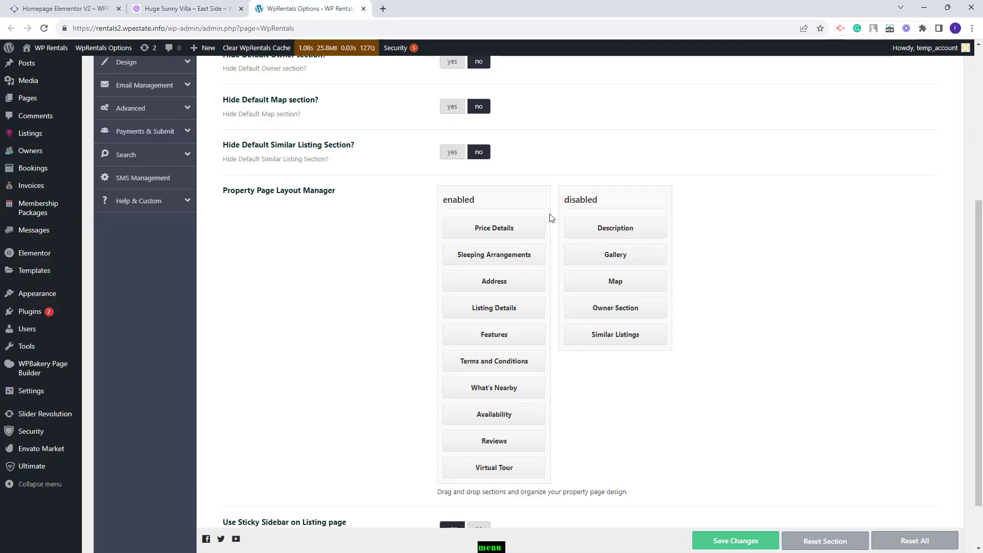
pyautogui.moveTo(477, 310); pyautogui.dragTo(625, 307)
pyautogui.moveTo(494, 334); pyautogui.dragTo(616, 361)
pyautogui.click(743, 544)
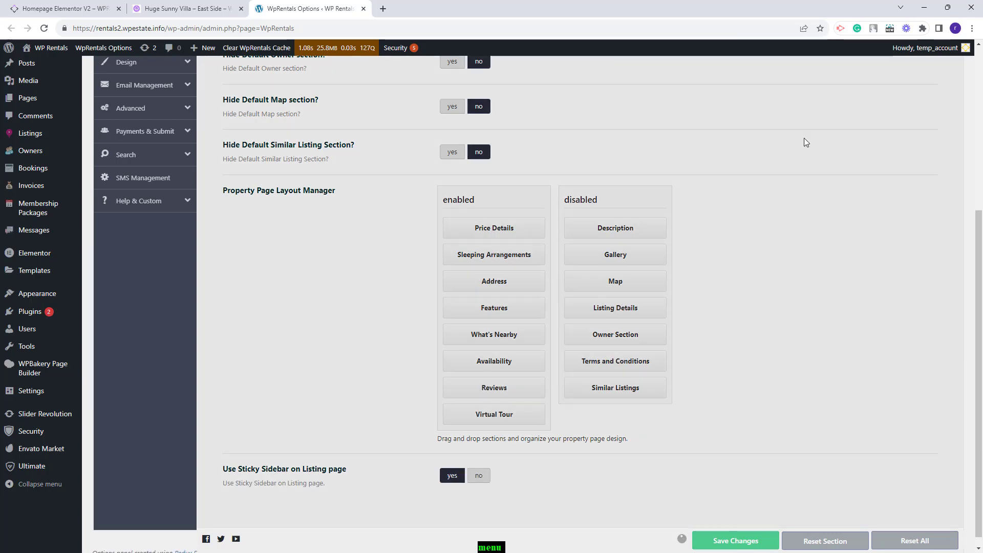
pyautogui.click(230, 9)
# Step: Reload the villa page and review Price Details, Address, Features and Availability without the gallery
pyautogui.click(43, 29)
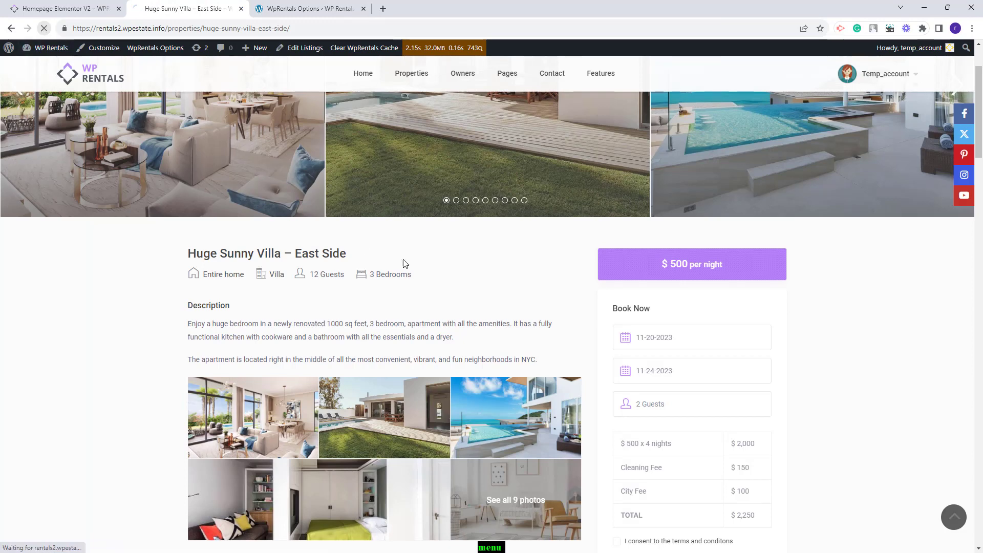
pyautogui.scroll(-2, 402, 274)
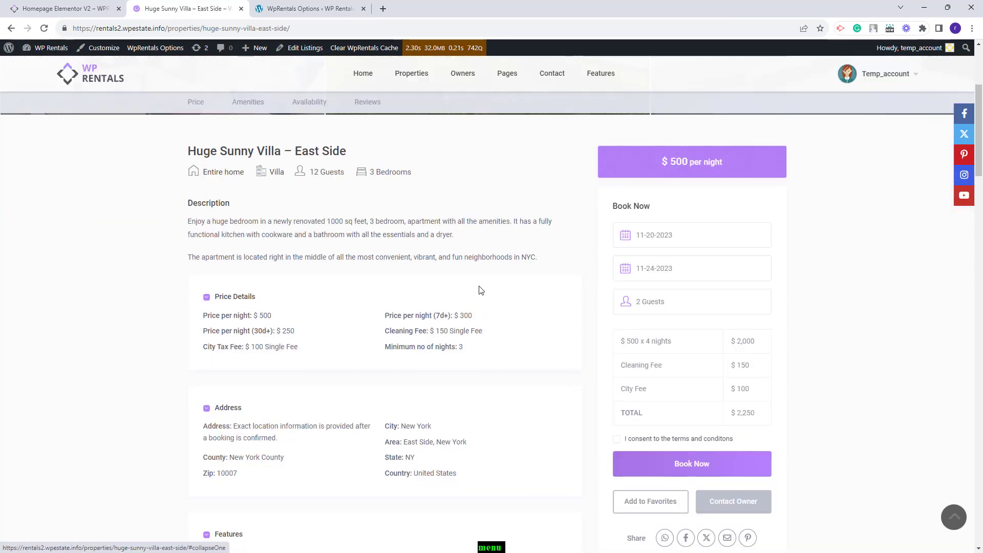
pyautogui.scroll(-6, 480, 289)
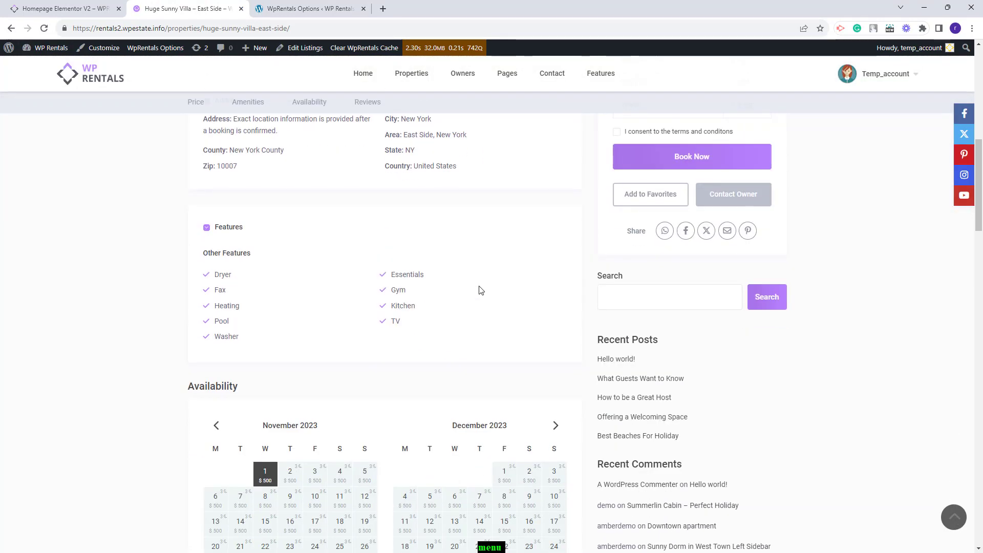
pyautogui.scroll(-5, 480, 290)
pyautogui.scroll(-5, 480, 291)
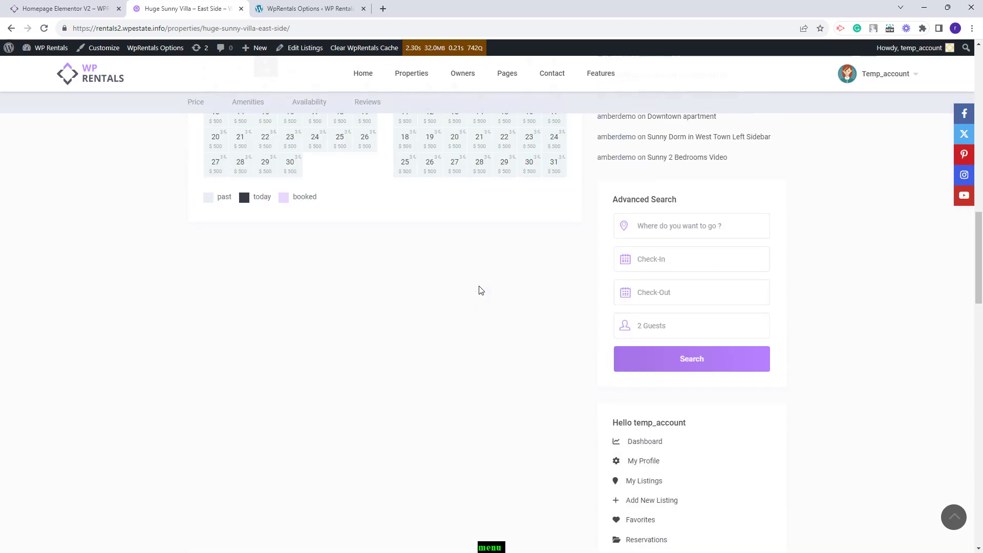
pyautogui.scroll(8, 479, 288)
pyautogui.hotkey('ctrl', 'Tab')
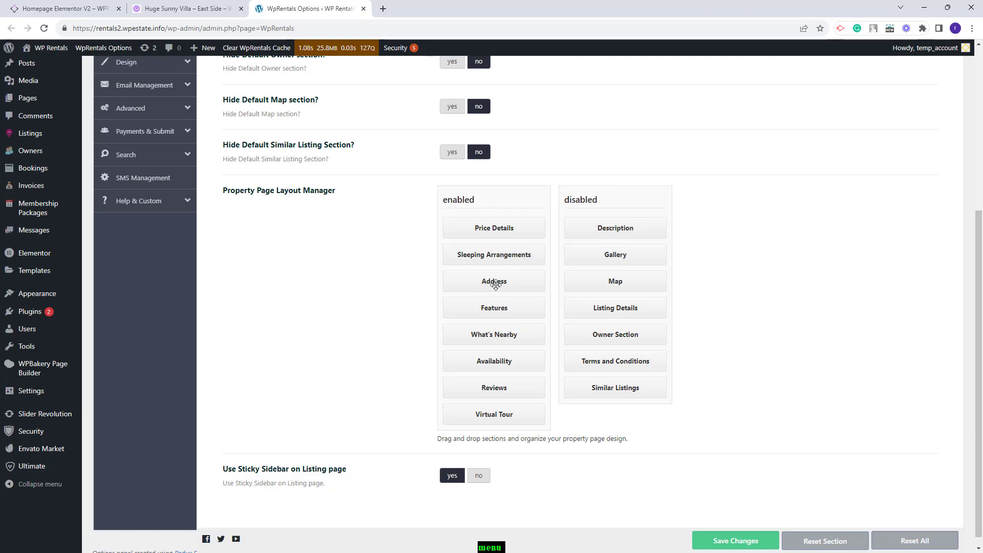
# Step: Move Address above Price Details in the enabled sections, save, and reload the villa page
pyautogui.moveTo(495, 285); pyautogui.dragTo(491, 221)
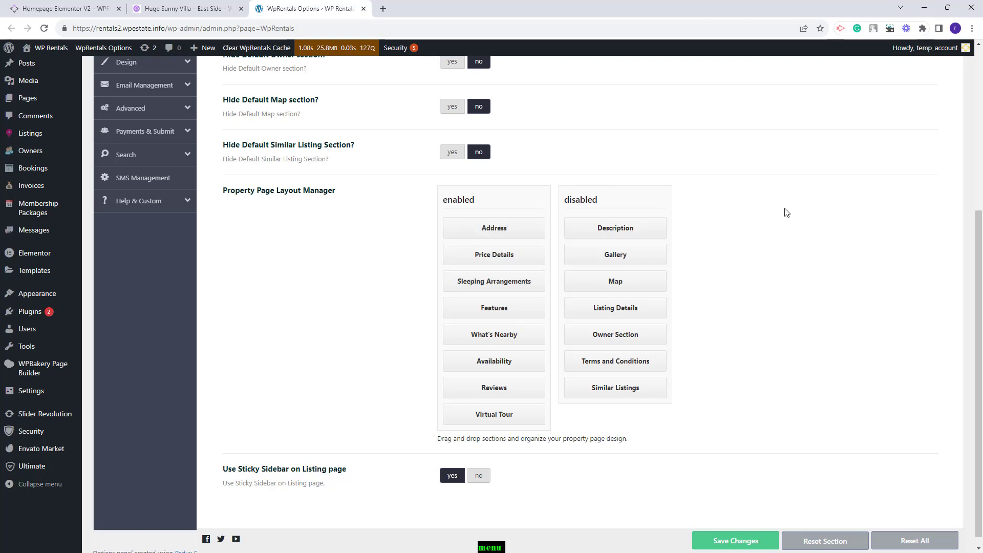
pyautogui.scroll(4, 786, 212)
pyautogui.click(732, 95)
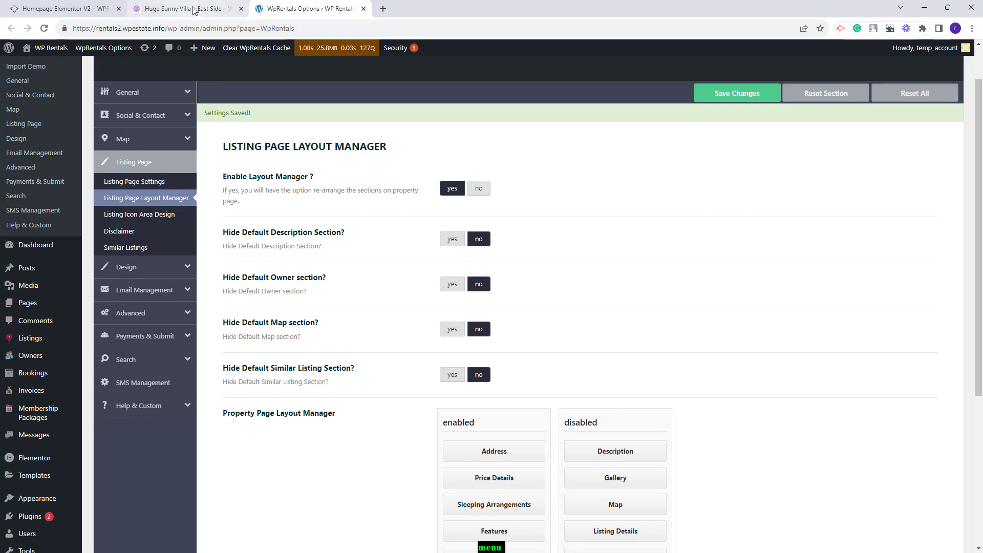
pyautogui.click(194, 10)
pyautogui.press('F5')
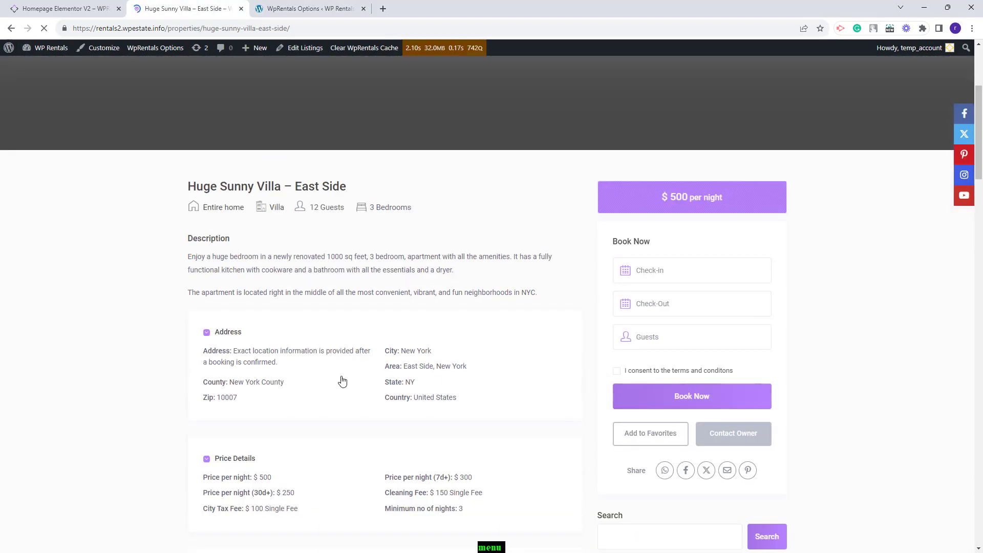
pyautogui.hotkey('ctrl', 'Tab')
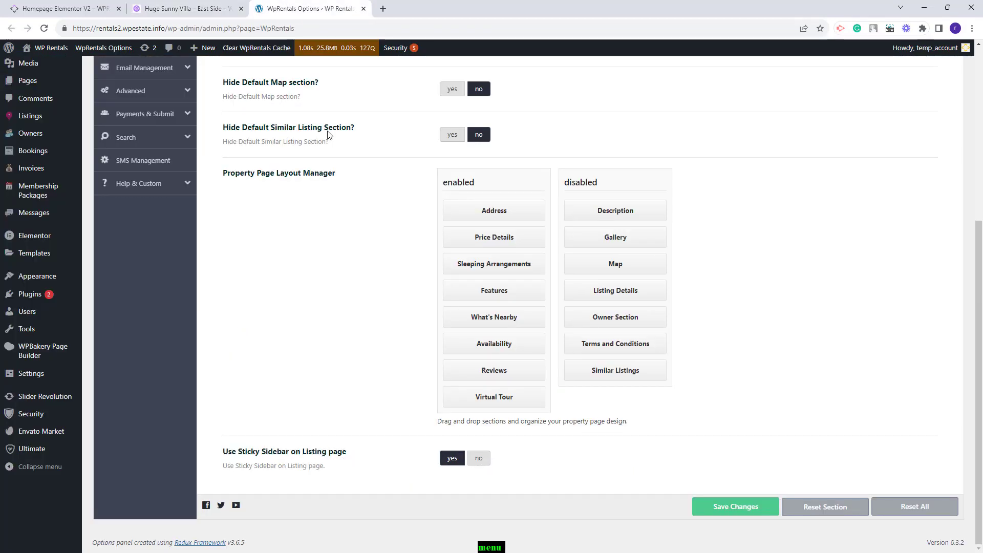
# Step: Toggle Use Sticky Sidebar off and back on, leaving it enabled
pyautogui.click(478, 457)
pyautogui.click(451, 458)
pyautogui.scroll(5, 231, 177)
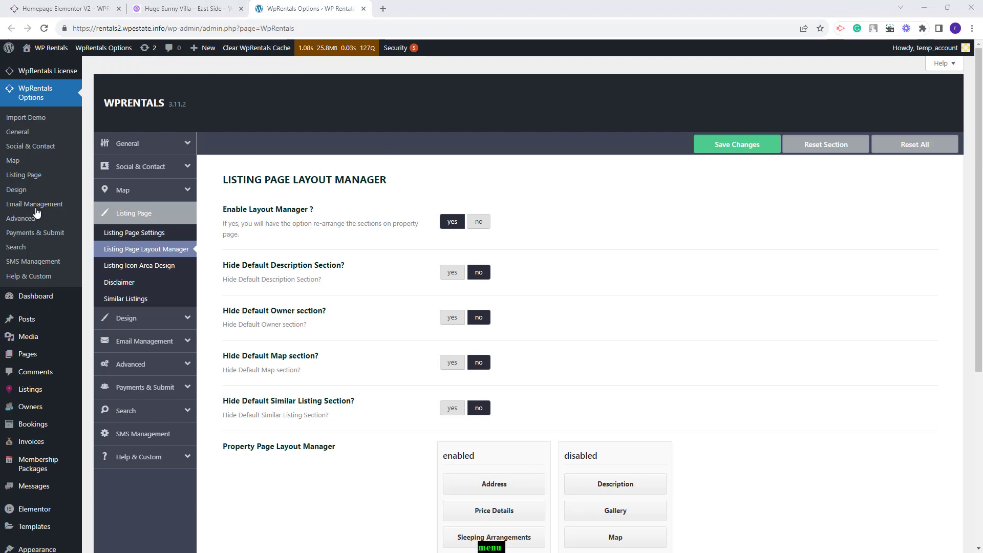
# Step: In Listing Icon Area Design, set Use Custom Icon Area to yes and save
pyautogui.click(123, 268)
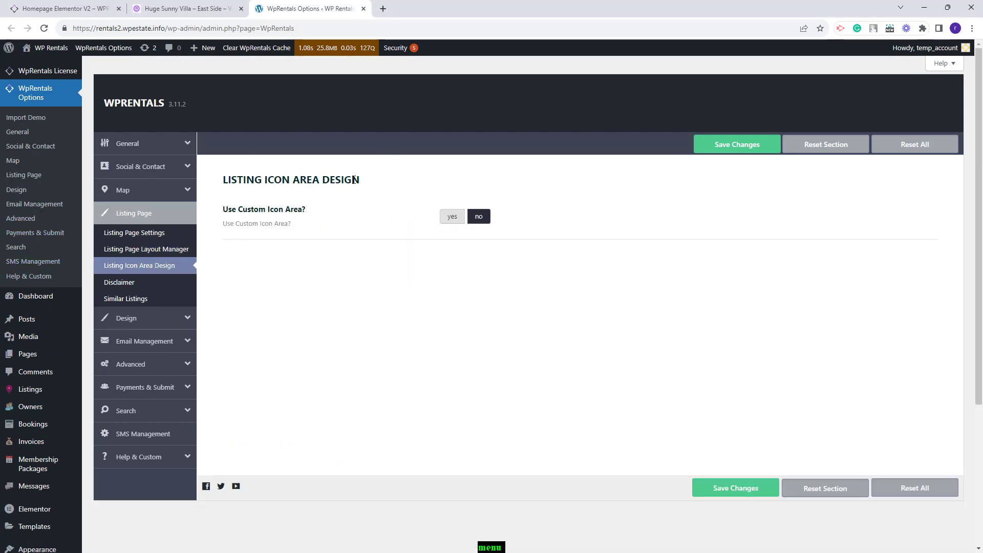
pyautogui.hotkey('ctrl', 'shift', 'Tab')
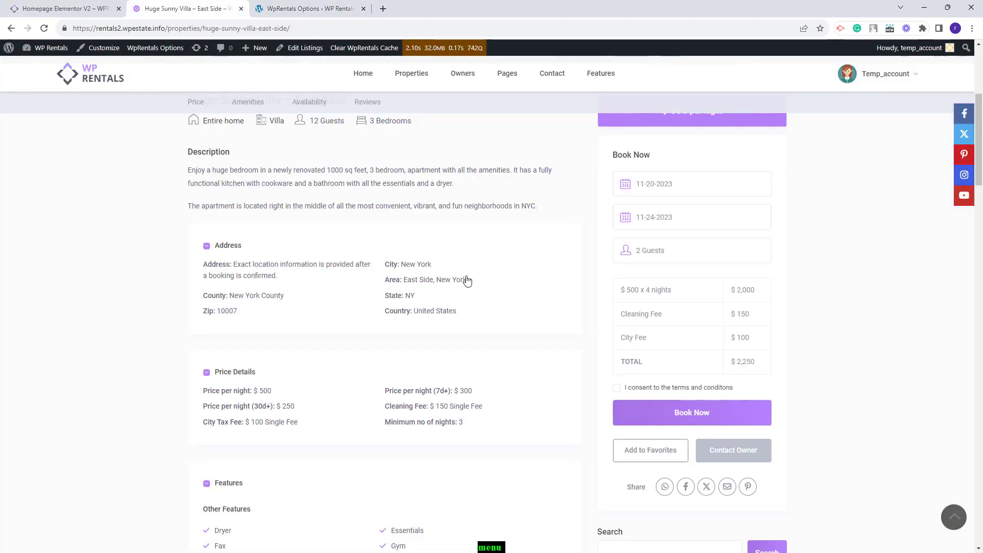
pyautogui.scroll(4, 465, 282)
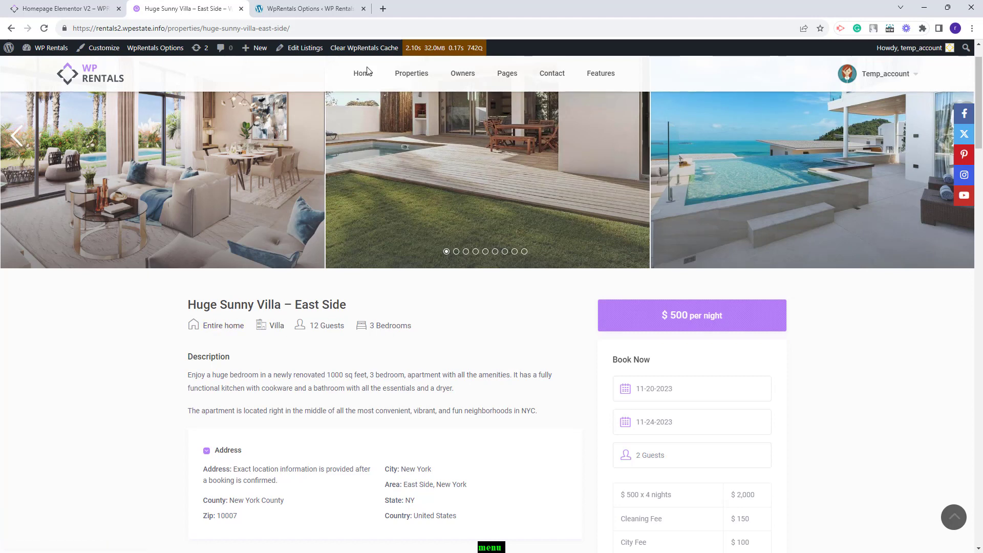
pyautogui.click(308, 9)
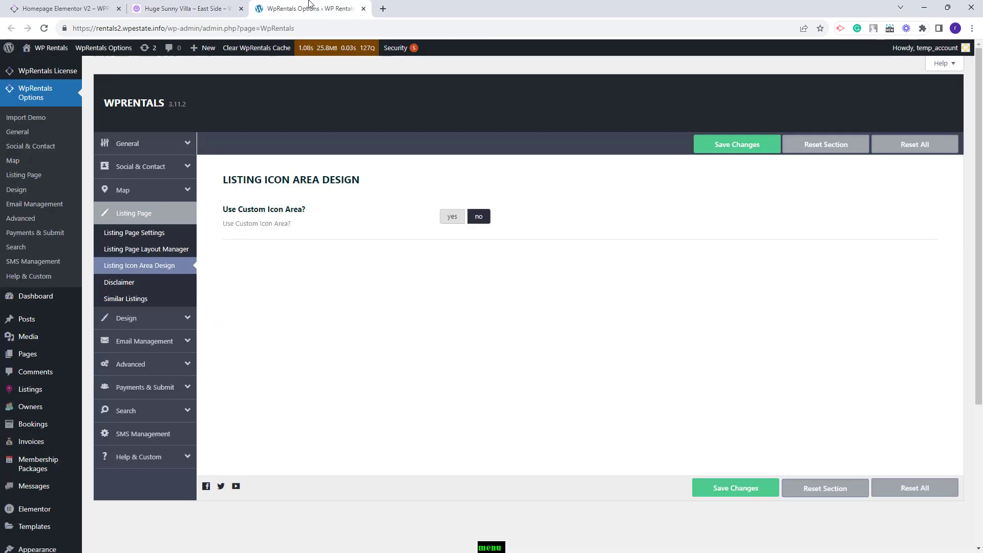
pyautogui.click(489, 220)
pyautogui.click(718, 152)
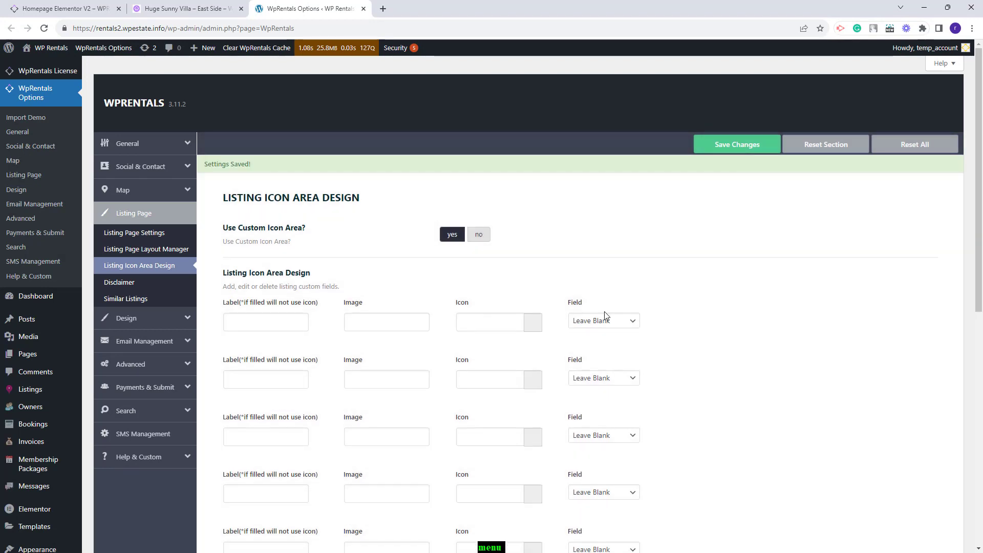
pyautogui.scroll(-1, 607, 317)
# Step: Set the first three icon rows' fields to Property/Item City, Property/Item Area and Property Bedrooms
pyautogui.click(617, 270)
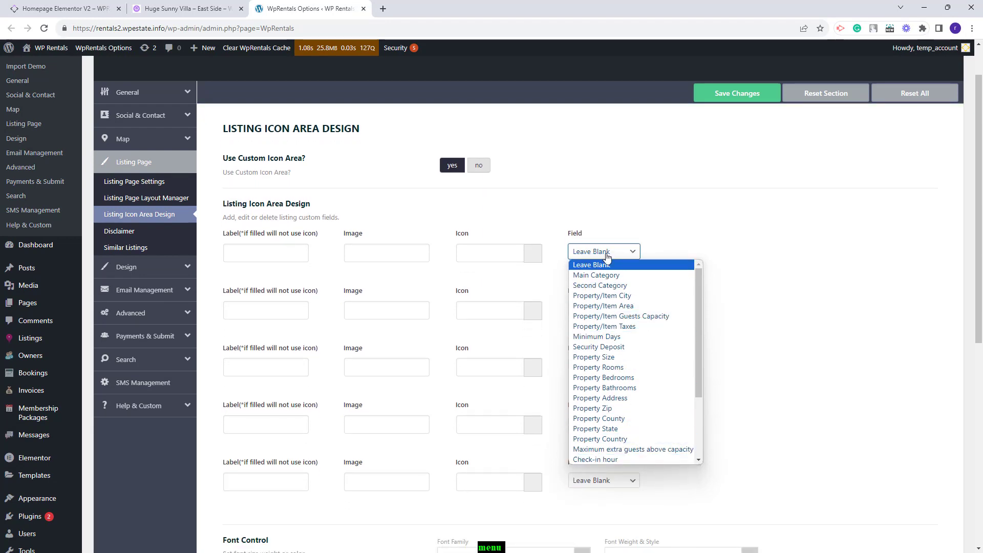
pyautogui.click(621, 296)
pyautogui.click(621, 318)
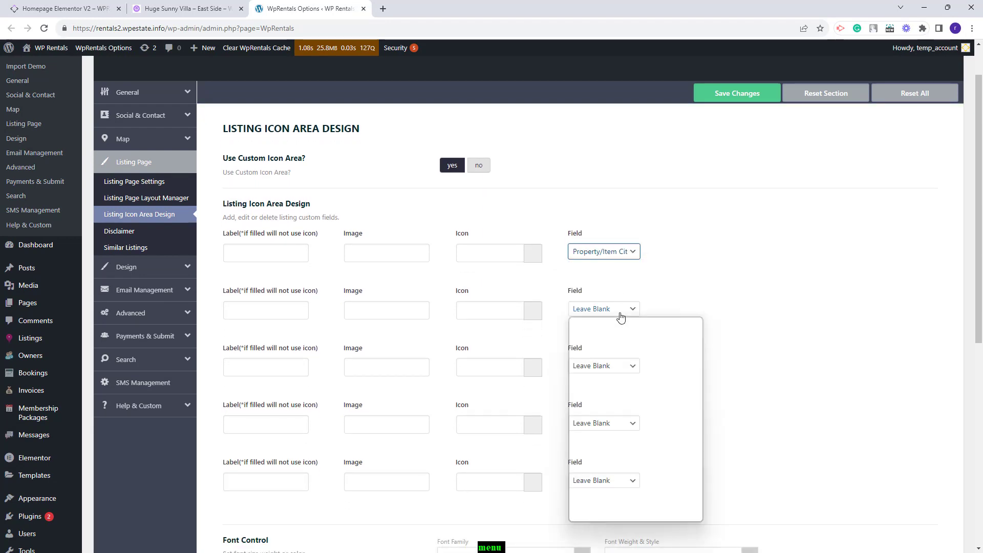
pyautogui.click(615, 357)
pyautogui.click(604, 365)
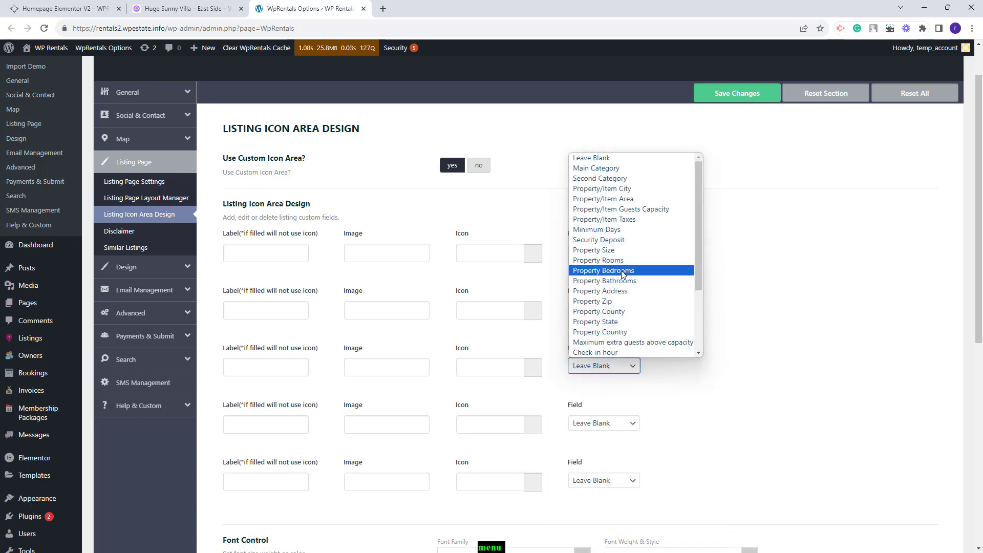
pyautogui.click(621, 273)
# Step: Set rows four and five to Property Bathrooms and Minimum Days, save, and view the villa page
pyautogui.click(605, 423)
pyautogui.click(669, 344)
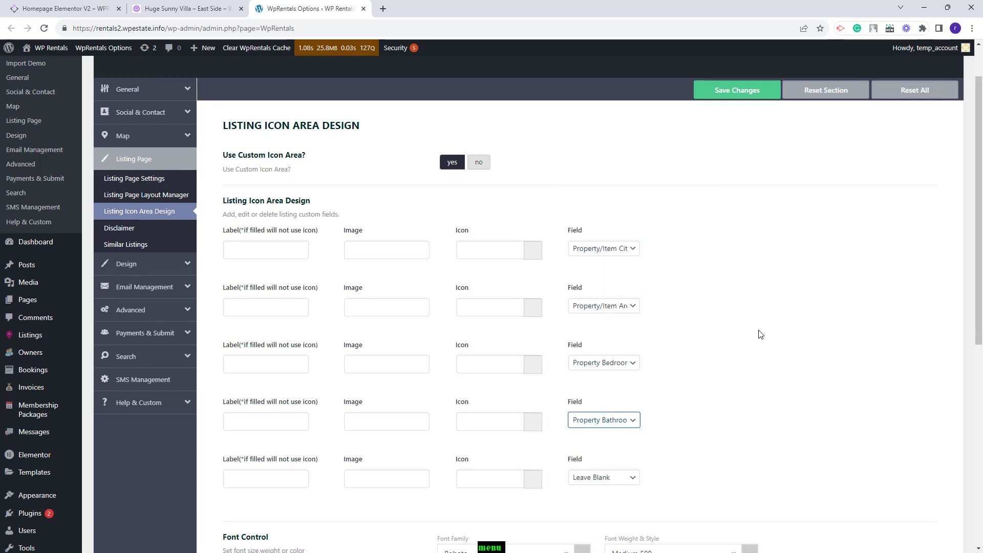
pyautogui.scroll(-2, 717, 359)
pyautogui.click(604, 379)
pyautogui.scroll(-3, 638, 311)
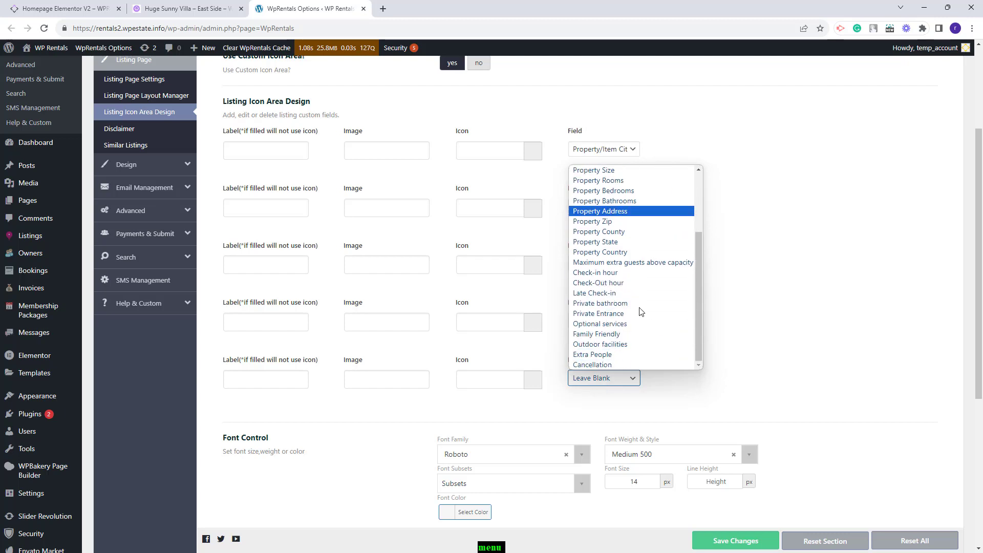
pyautogui.scroll(3, 639, 286)
pyautogui.click(640, 242)
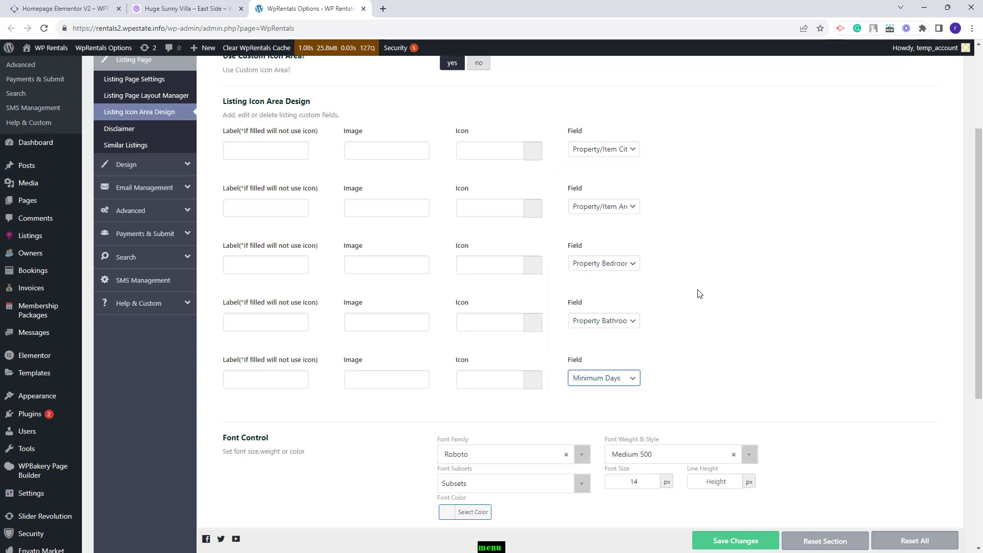
pyautogui.hotkey('ctrl', 's')
pyautogui.hotkey('ctrl', 'shift', 'Tab')
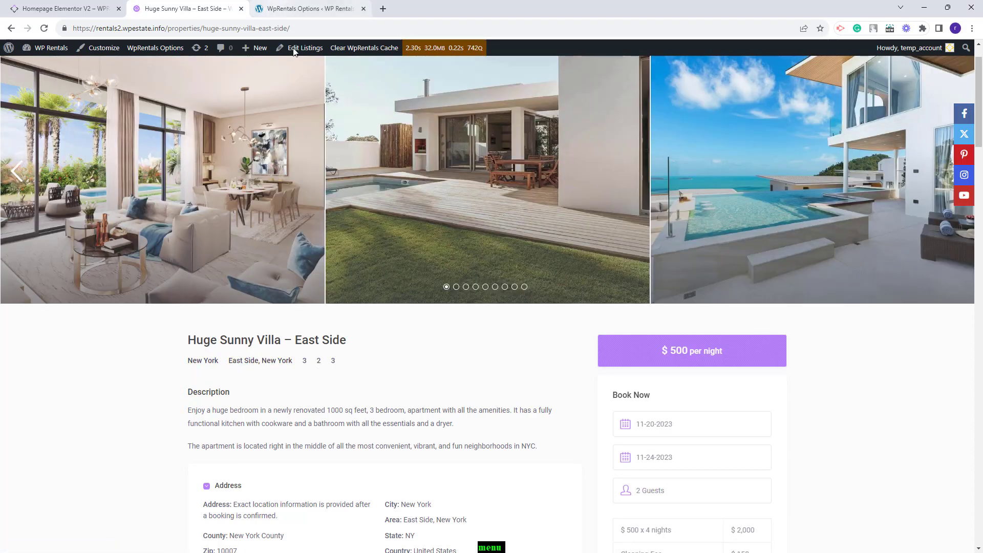
# Step: Label the first icon row 'City:' and give the second row the address-book icon
pyautogui.hotkey('ctrl', 'Tab')
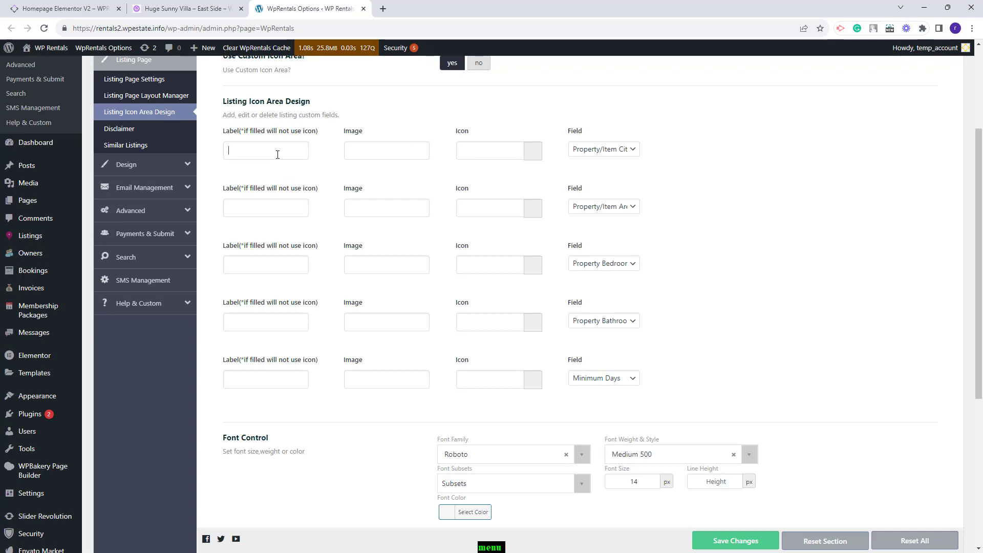
pyautogui.write('City:')
pyautogui.click(532, 217)
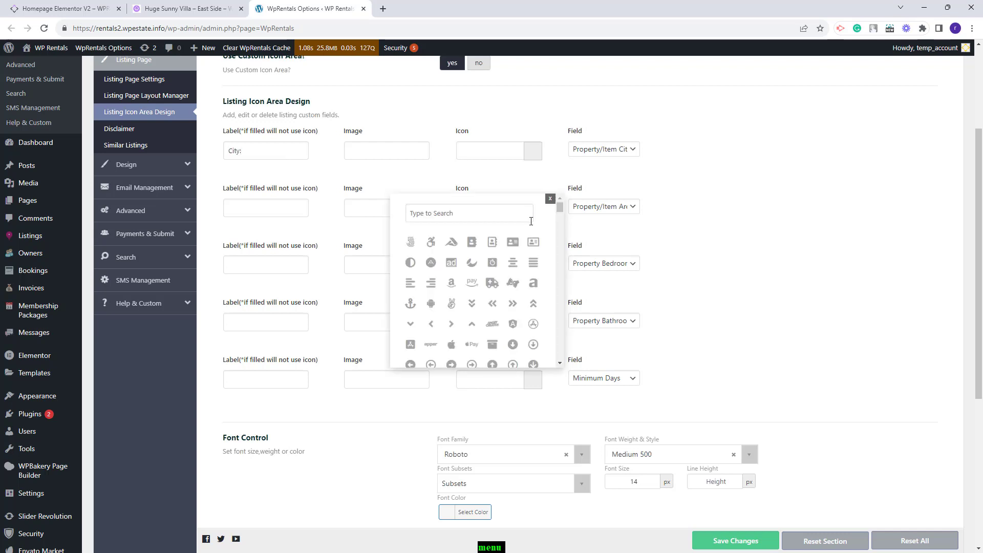
pyautogui.click(532, 263)
# Step: Give the third and fourth icon rows the bed and bath icons
pyautogui.click(533, 265)
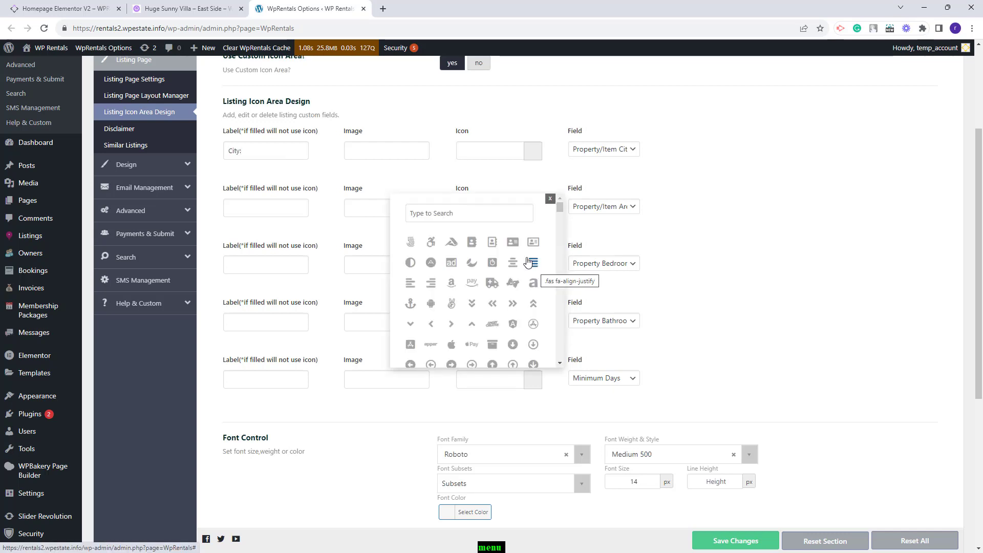
pyautogui.write('bed')
pyautogui.click(411, 241)
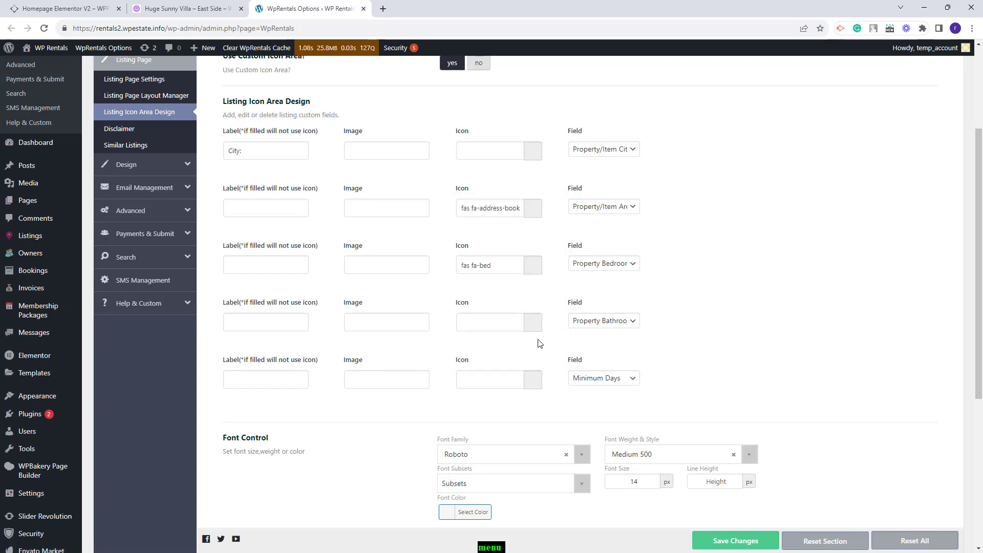
pyautogui.click(532, 322)
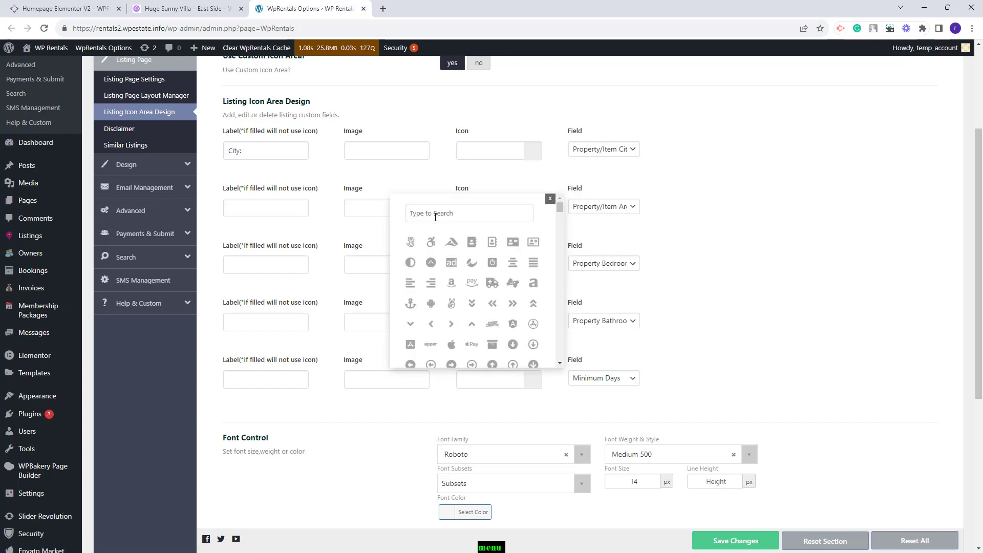
pyautogui.write('bath')
pyautogui.click(410, 242)
pyautogui.click(360, 379)
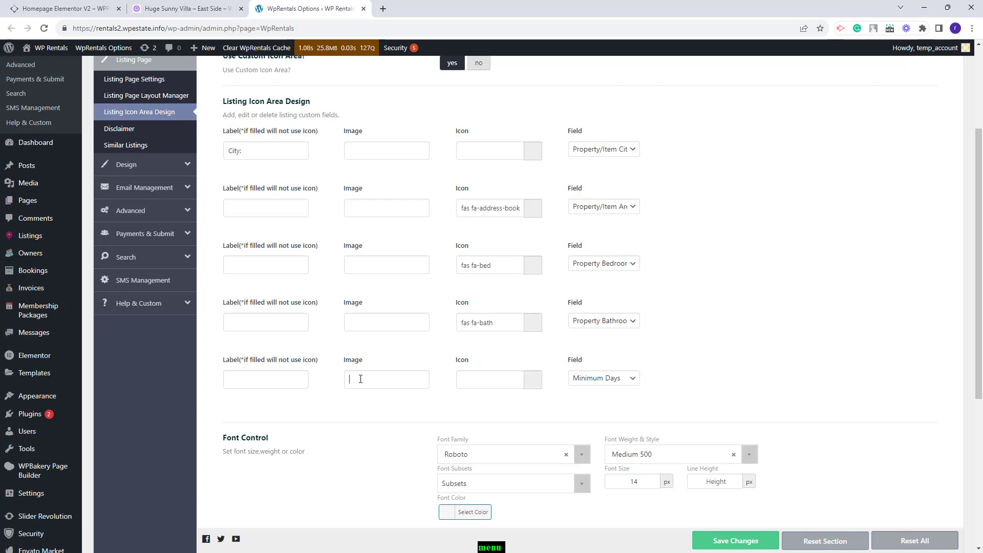
# Step: Copy the clipboard-with-checkmark image's File URL from the Media Library
pyautogui.moveTo(29, 183)
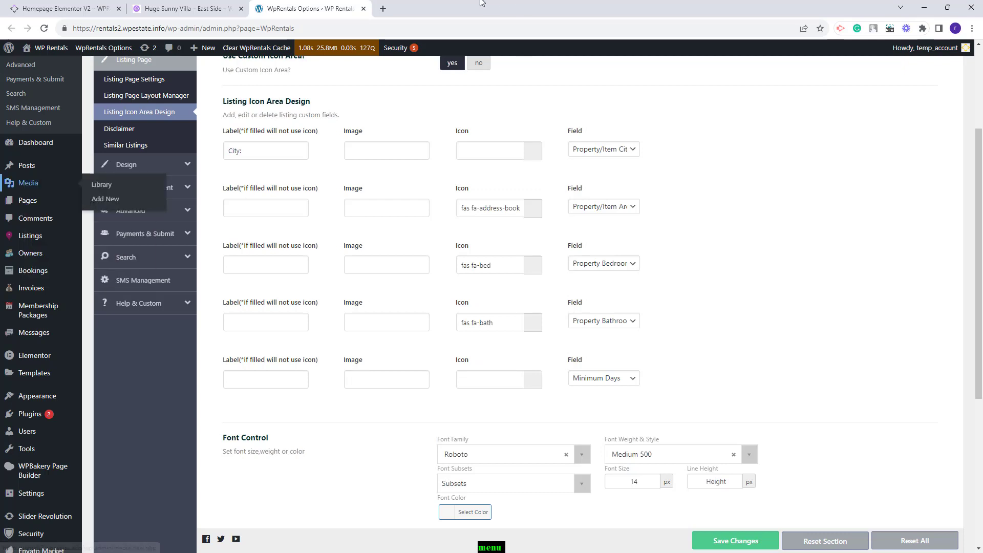
pyautogui.middleClick(97, 185)
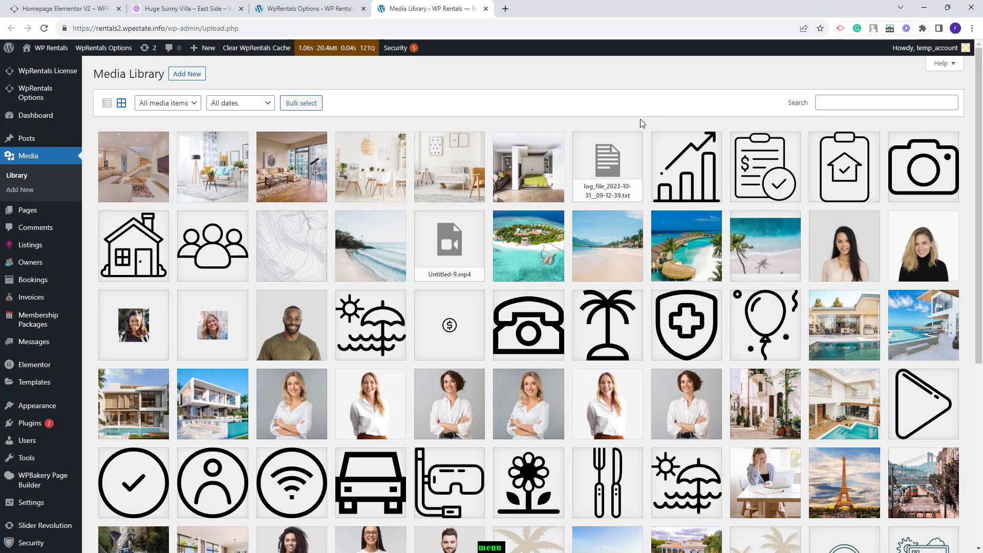
pyautogui.click(758, 179)
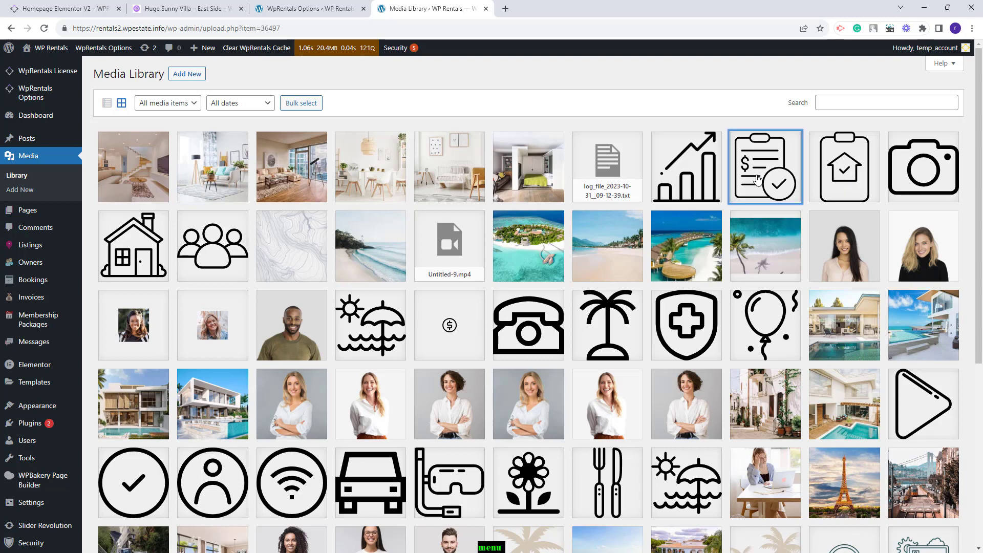
pyautogui.click(816, 319)
pyautogui.rightClick(816, 318)
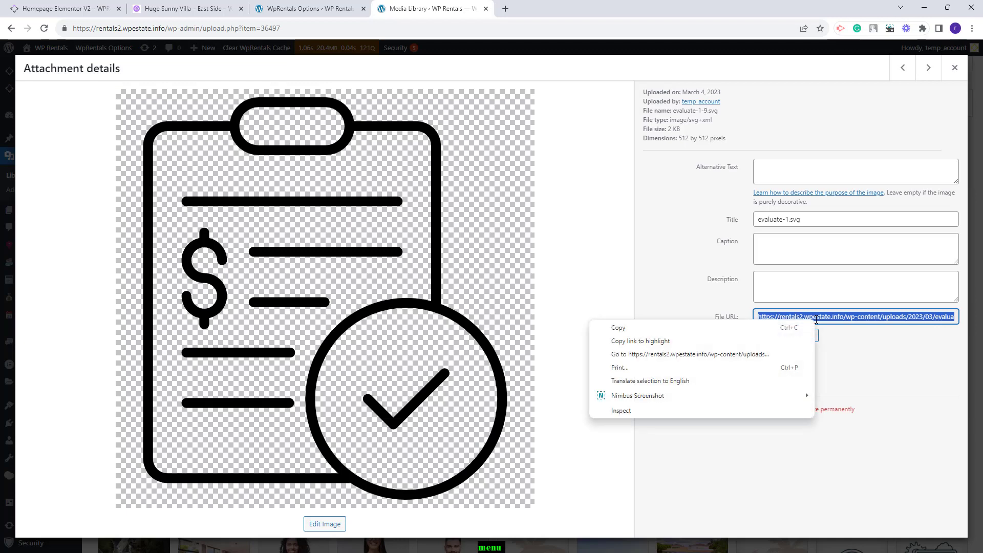
pyautogui.click(632, 331)
# Step: Paste the image URL into row five's Image field, save, and reload the villa page
pyautogui.hotkey('ctrl', 'shift', 'Tab')
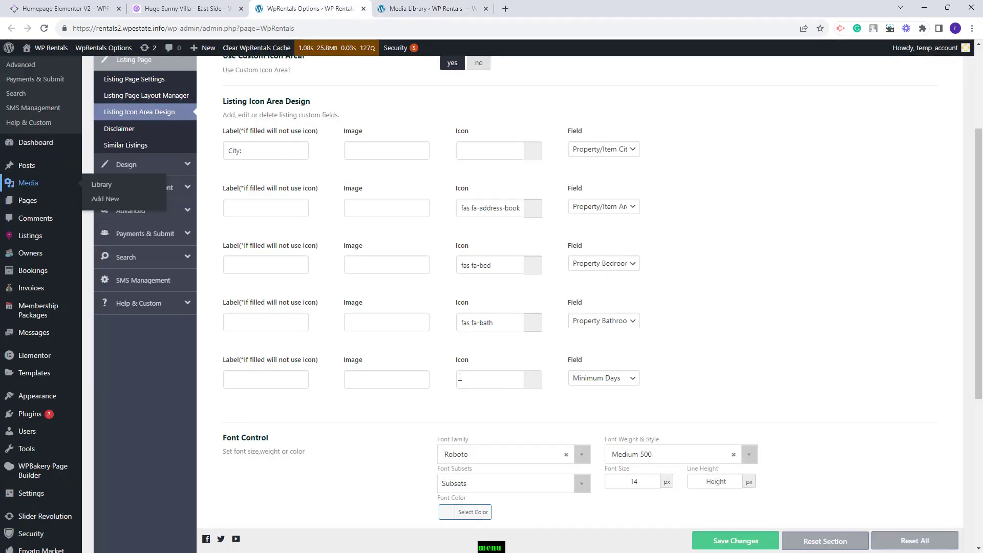
pyautogui.rightClick(415, 376)
pyautogui.click(432, 281)
pyautogui.click(710, 542)
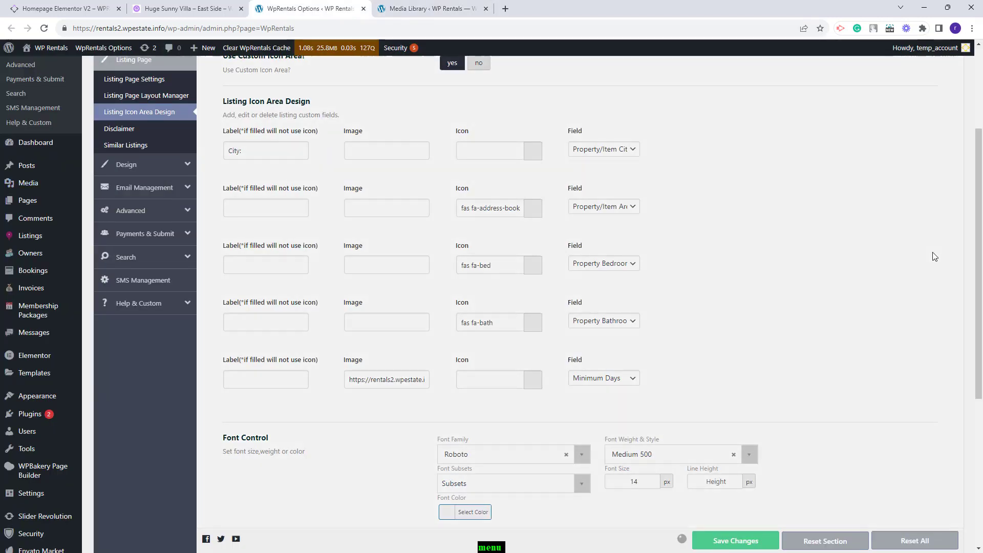
pyautogui.hotkey('ctrl', 'shift', 'Tab')
pyautogui.press('F5')
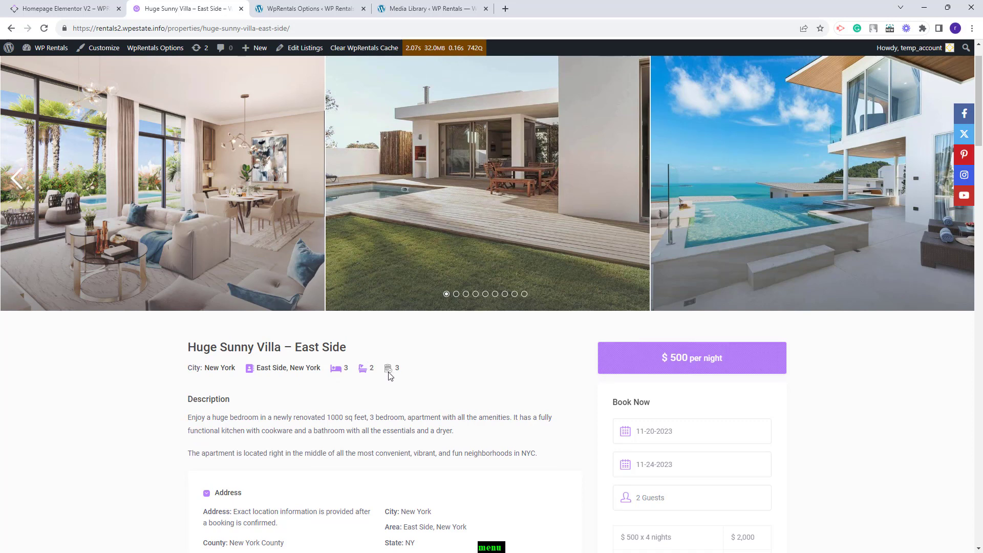
# Step: Set the Icon Color to the blue swatch and preview it on the property page
pyautogui.hotkey('ctrl', 'Tab')
pyautogui.scroll(-5, 453, 262)
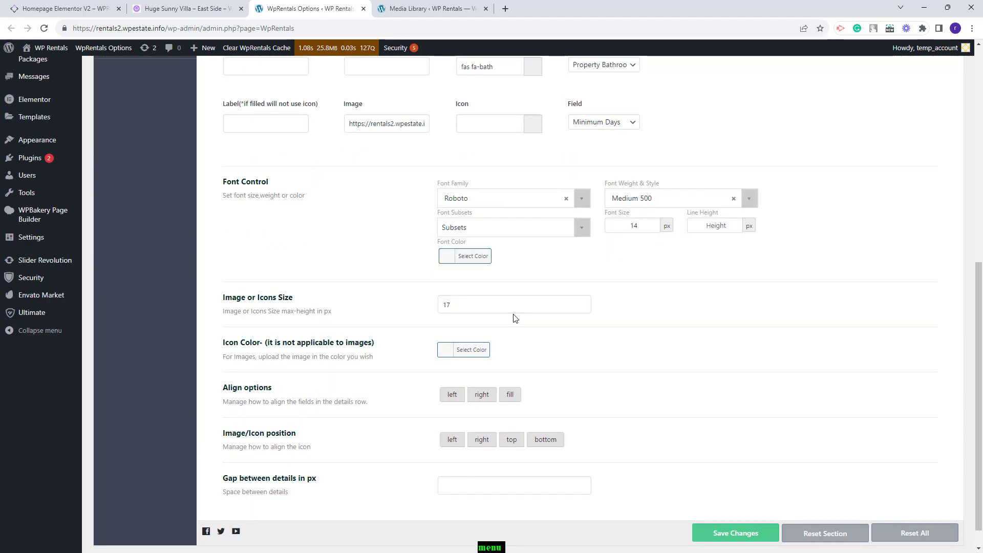
pyautogui.scroll(-1, 514, 319)
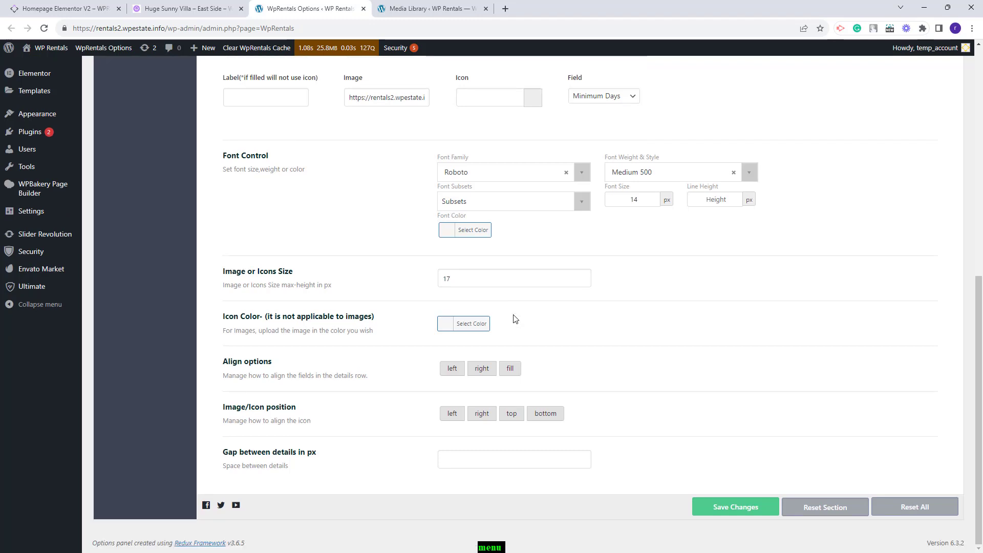
pyautogui.scroll(2, 483, 281)
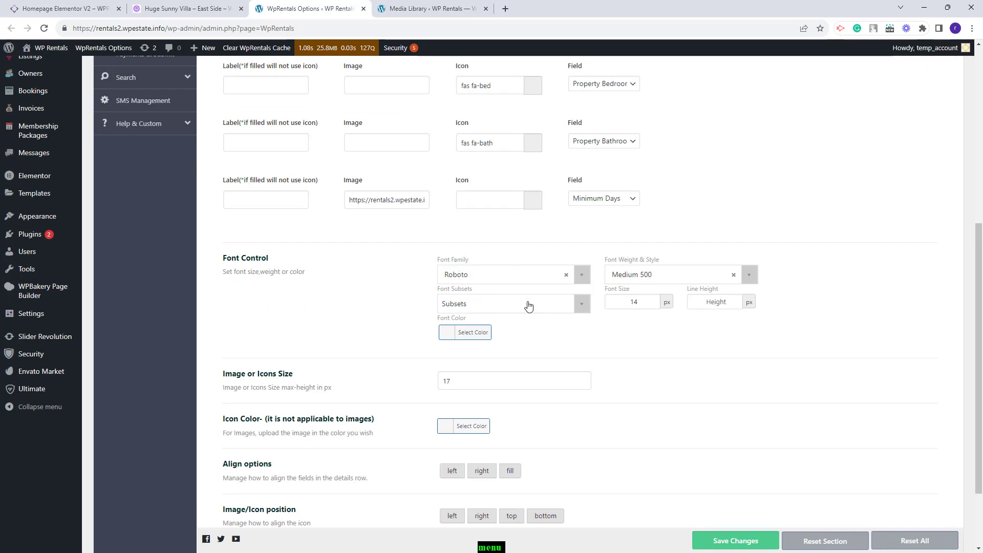
pyautogui.scroll(-2, 246, 289)
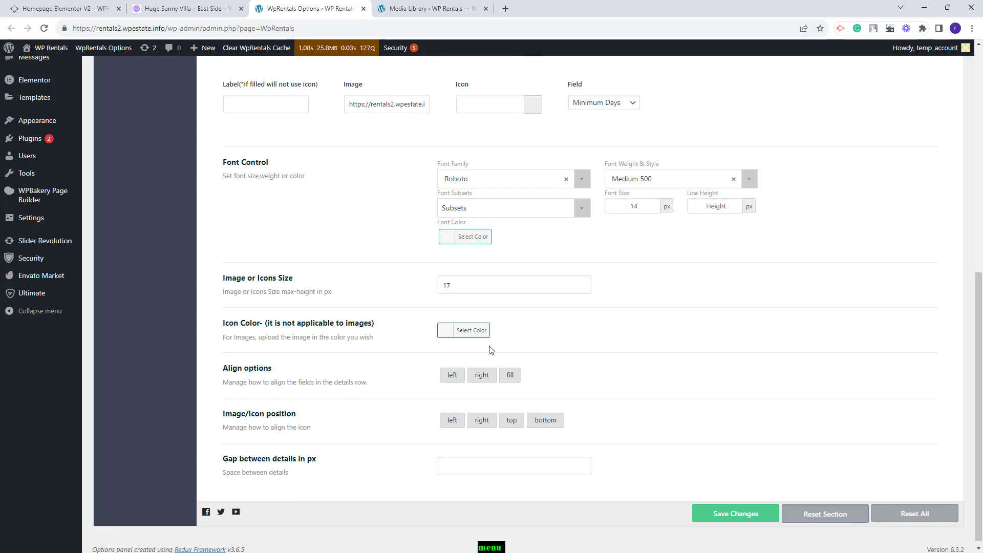
pyautogui.click(462, 331)
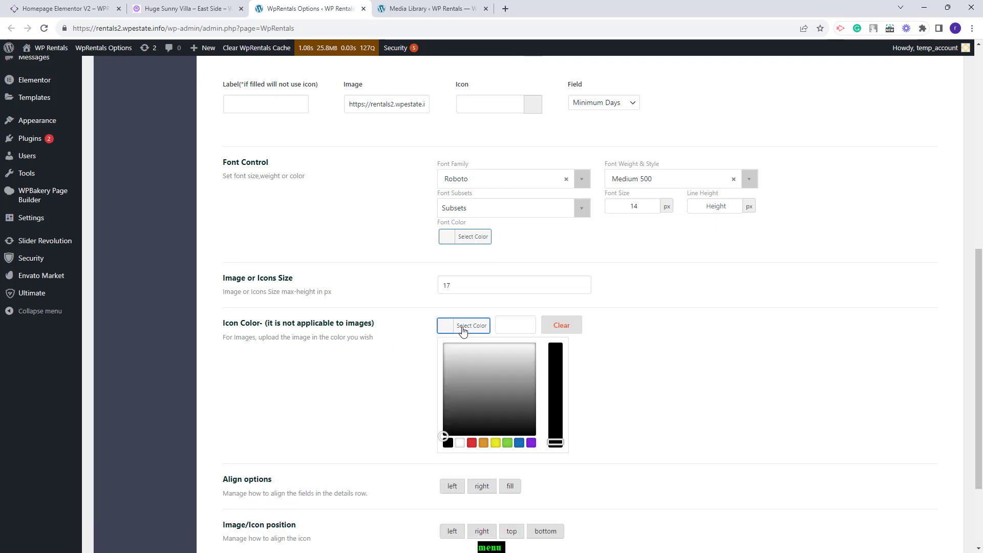
pyautogui.click(518, 443)
pyautogui.scroll(-2, 720, 347)
pyautogui.click(743, 496)
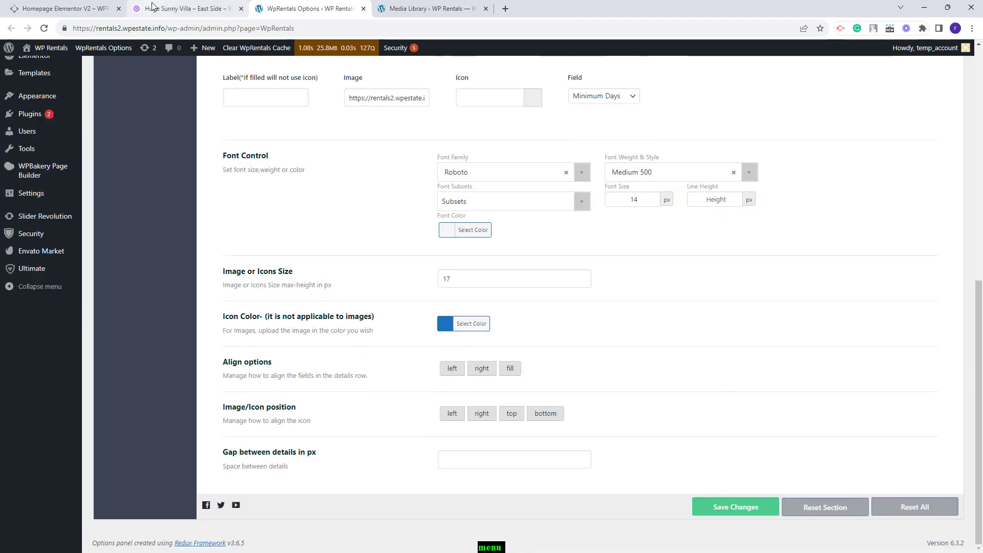
pyautogui.click(152, 7)
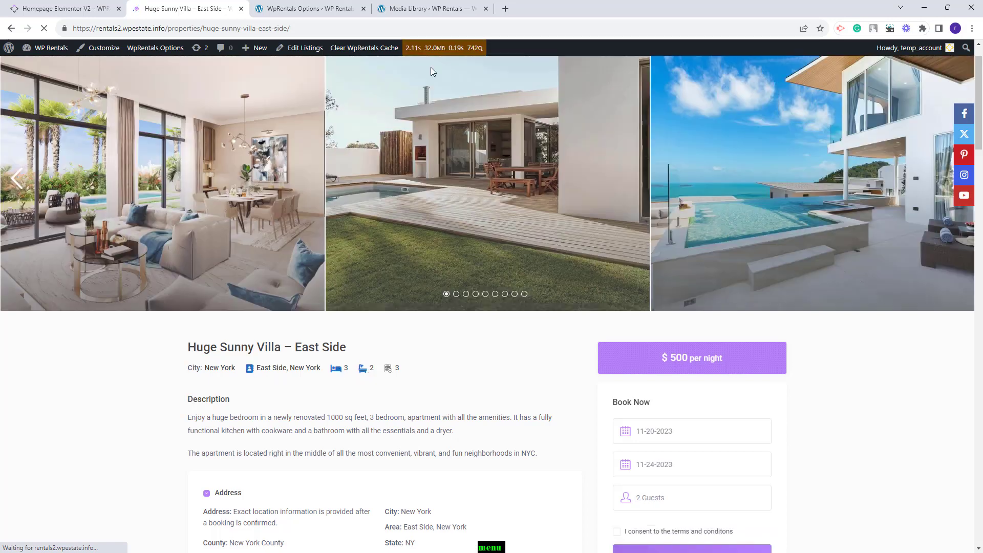
pyautogui.click(328, 9)
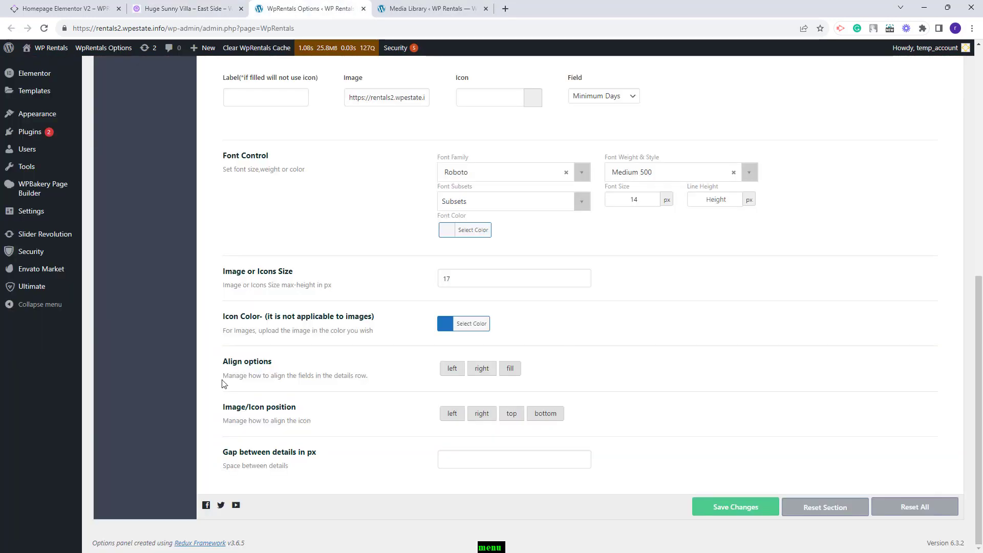
# Step: Align icon row fields left, try icons on the right, save, and preview the property page
pyautogui.click(458, 375)
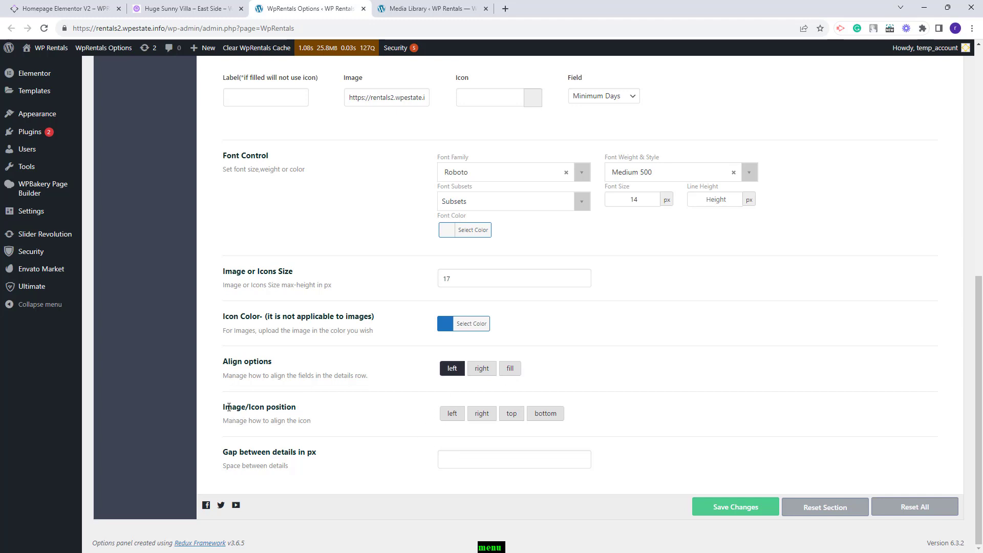
pyautogui.click(481, 413)
pyautogui.click(717, 509)
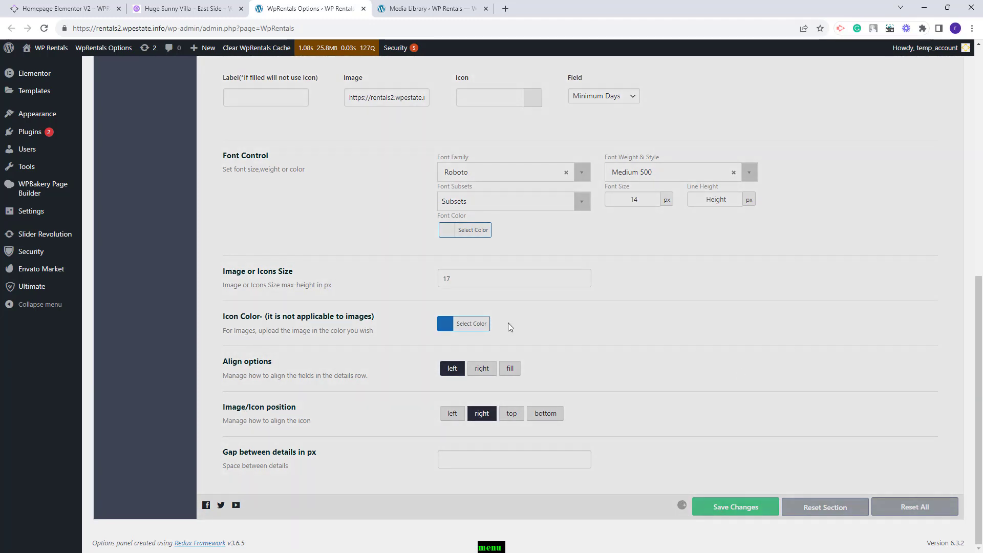
pyautogui.hotkey('ctrl', 'shift', 'Tab')
pyautogui.press('F5')
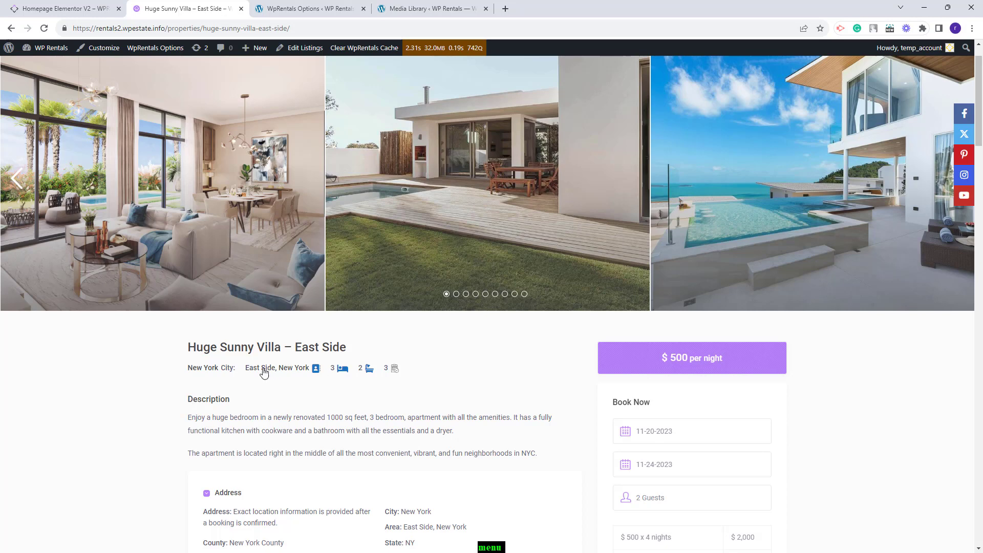
pyautogui.hotkey('ctrl', 'Tab')
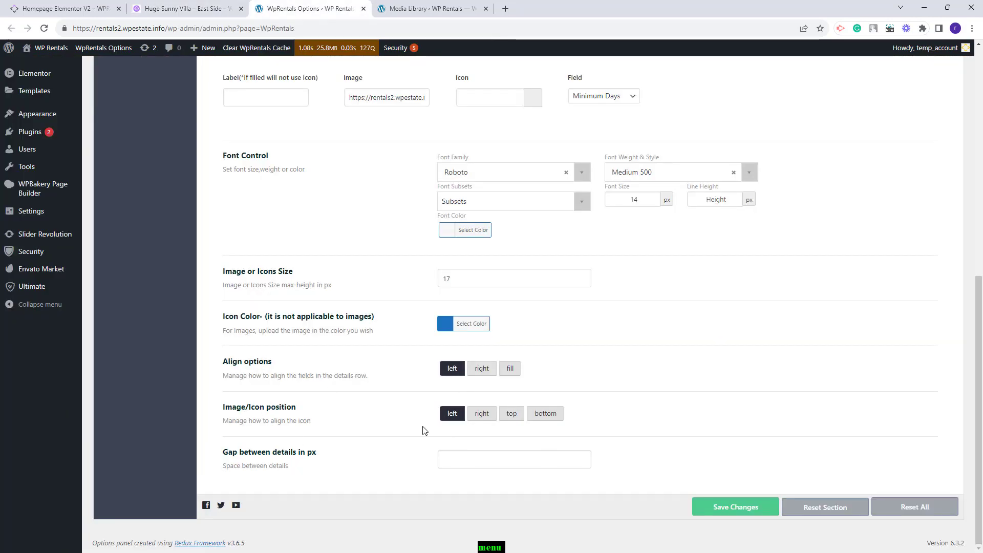
pyautogui.scroll(4, 714, 399)
pyautogui.scroll(-1, 715, 399)
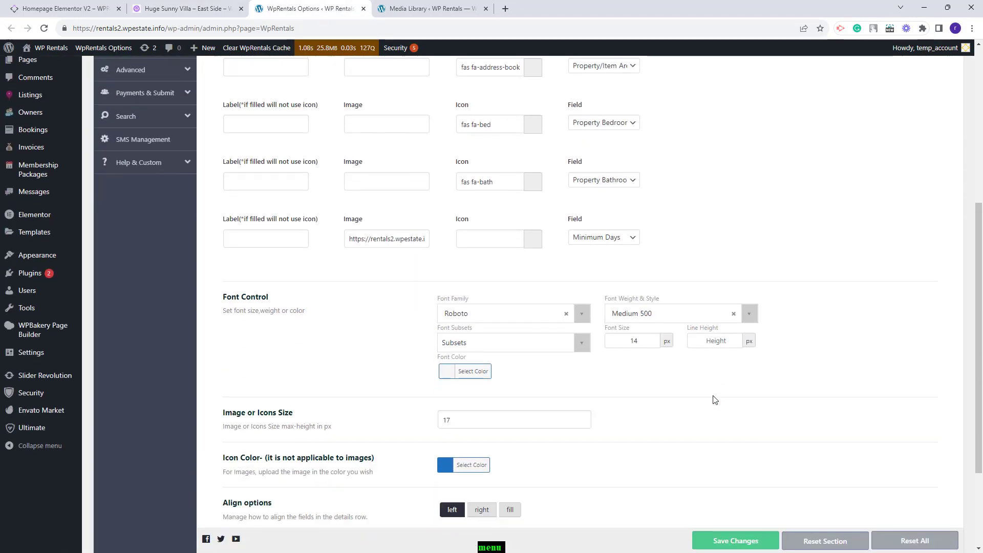
pyautogui.scroll(-2, 715, 400)
pyautogui.scroll(7, 713, 399)
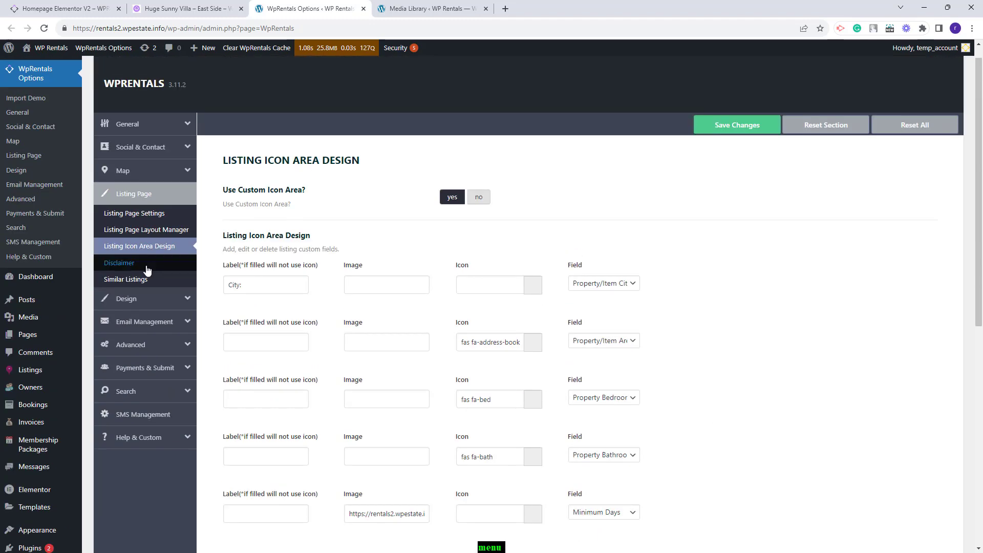
# Step: Paste the disclaimer paragraph into the empty Disclaimer text field
pyautogui.click(148, 266)
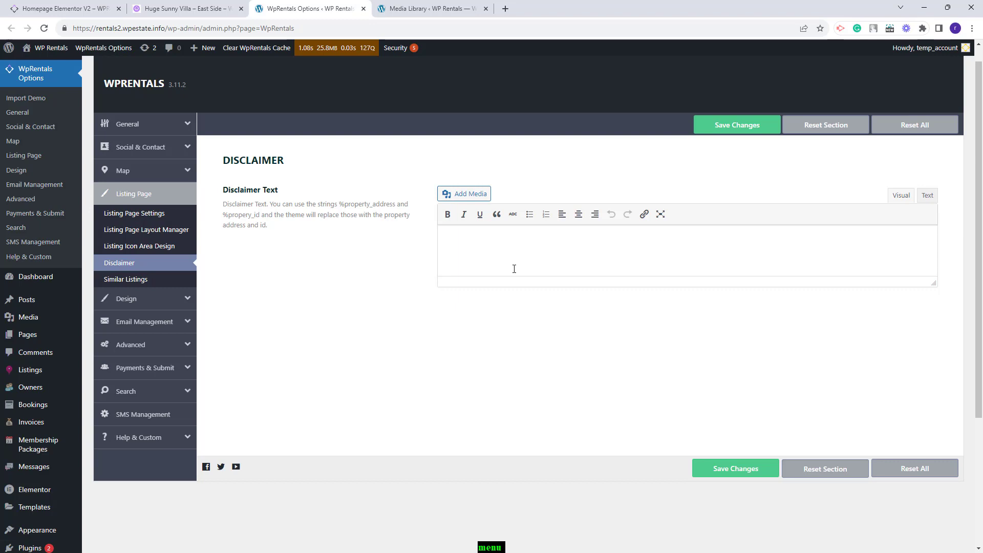
pyautogui.click(514, 269)
pyautogui.hotkey('ctrl', 'v')
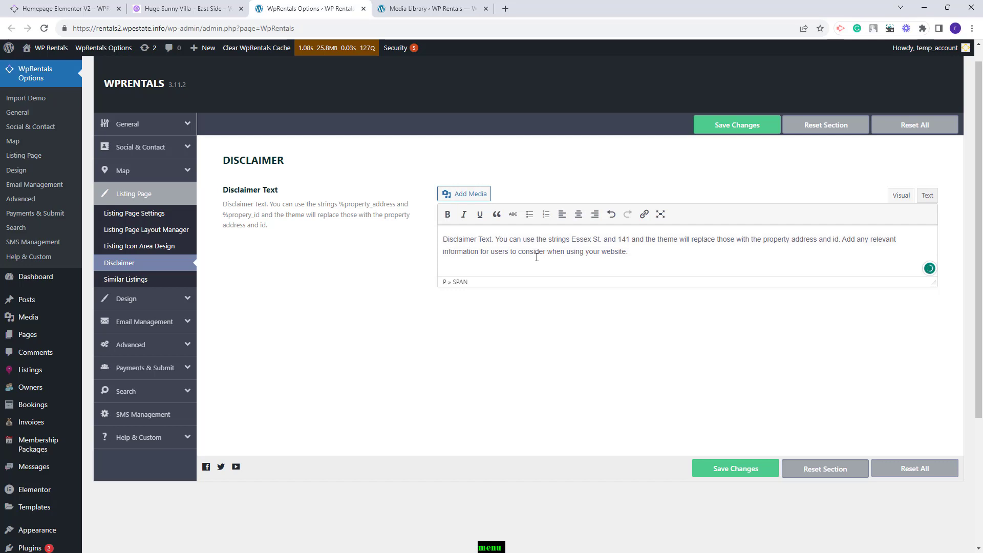
# Step: Insert the %property_address and %propery_id placeholders, save, and reload the property page
pyautogui.moveTo(396, 204); pyautogui.dragTo(340, 203)
pyautogui.hotkey('ctrl', 'c')
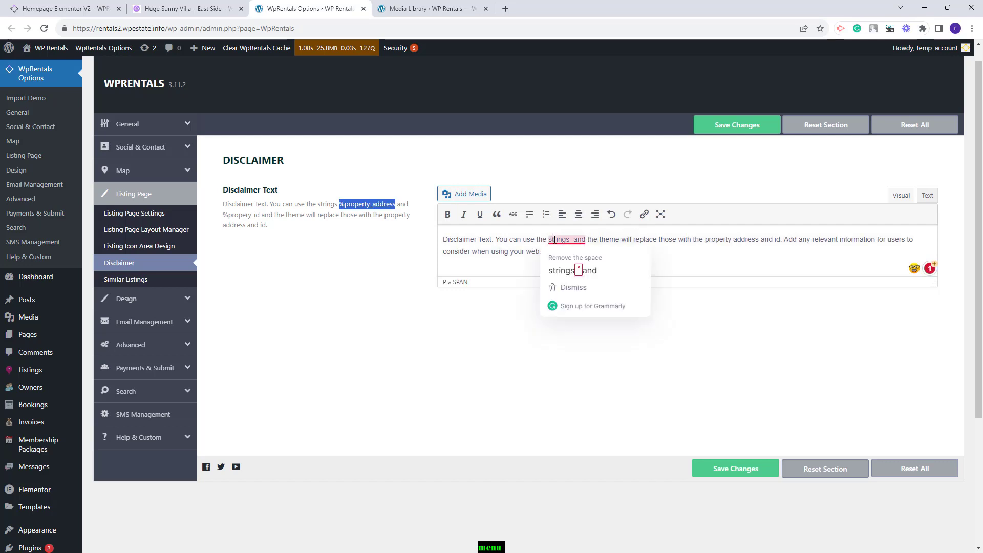
pyautogui.click(574, 238)
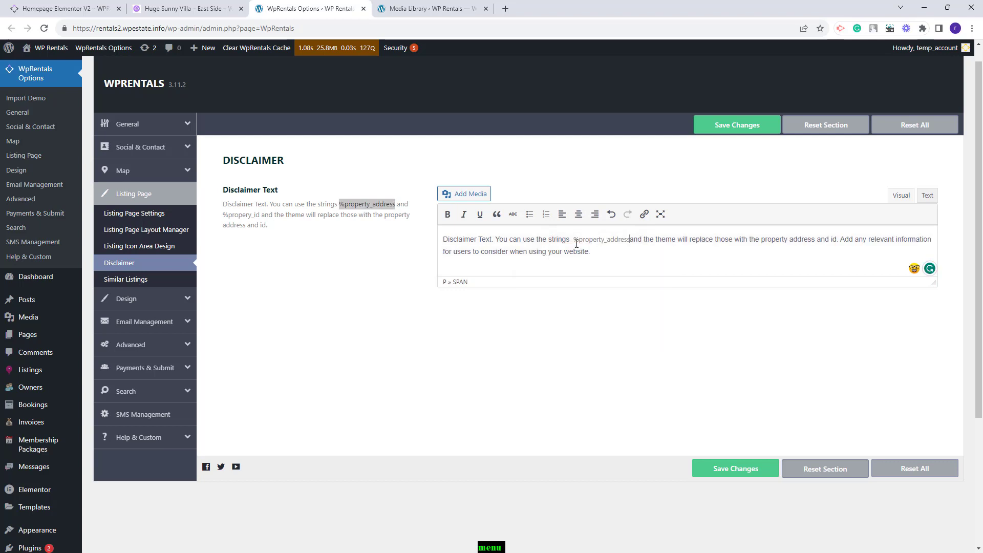
pyautogui.hotkey('ctrl', 'v')
pyautogui.moveTo(260, 215); pyautogui.dragTo(223, 215)
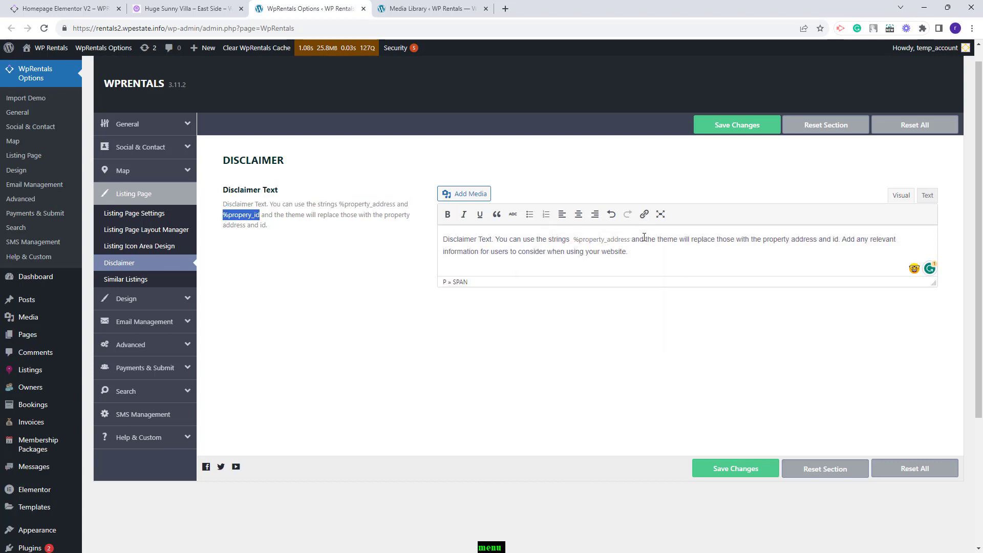
pyautogui.hotkey('ctrl', 'c')
pyautogui.click(645, 239)
pyautogui.hotkey('ctrl', 'v')
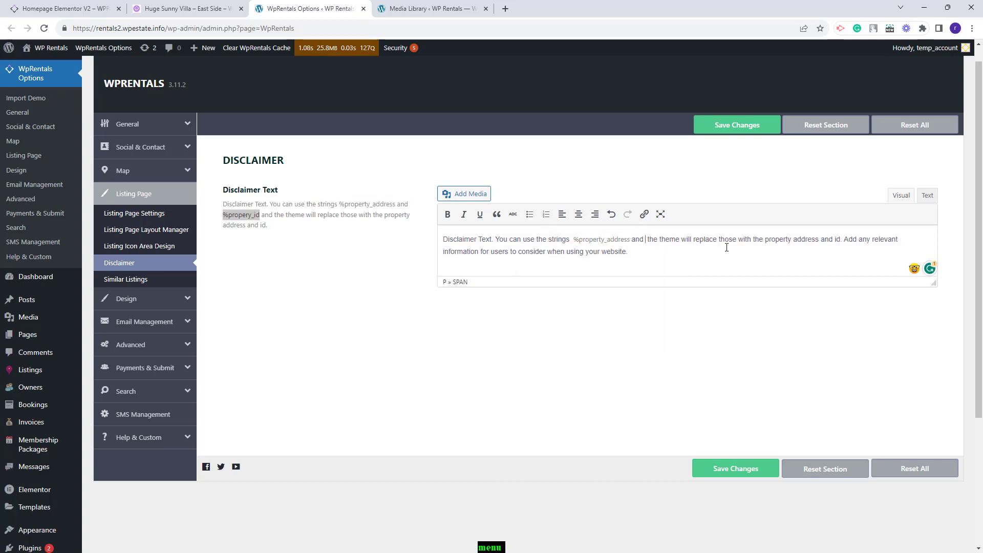
pyautogui.hotkey('ctrl', 's')
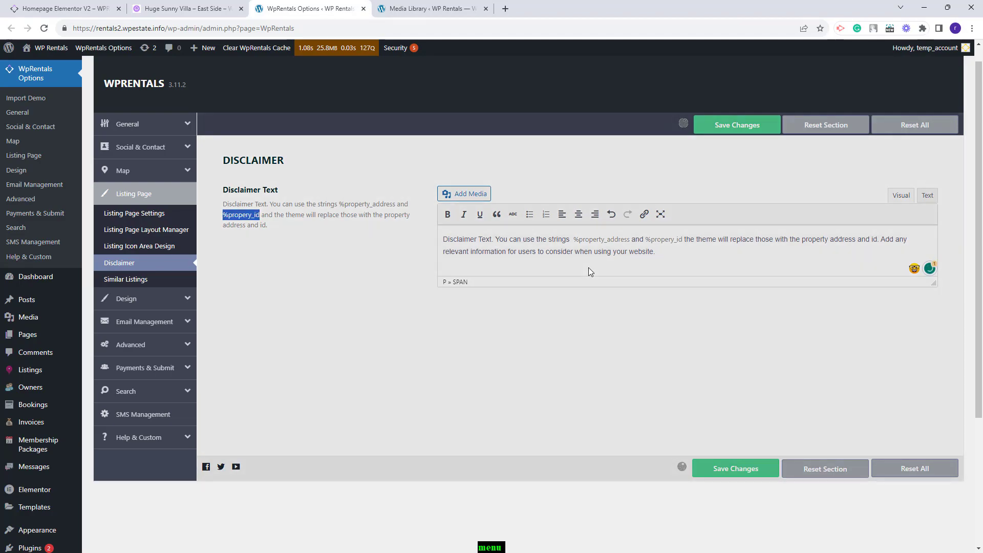
pyautogui.hotkey('ctrl', 'shift', 'Tab')
pyautogui.press('F5')
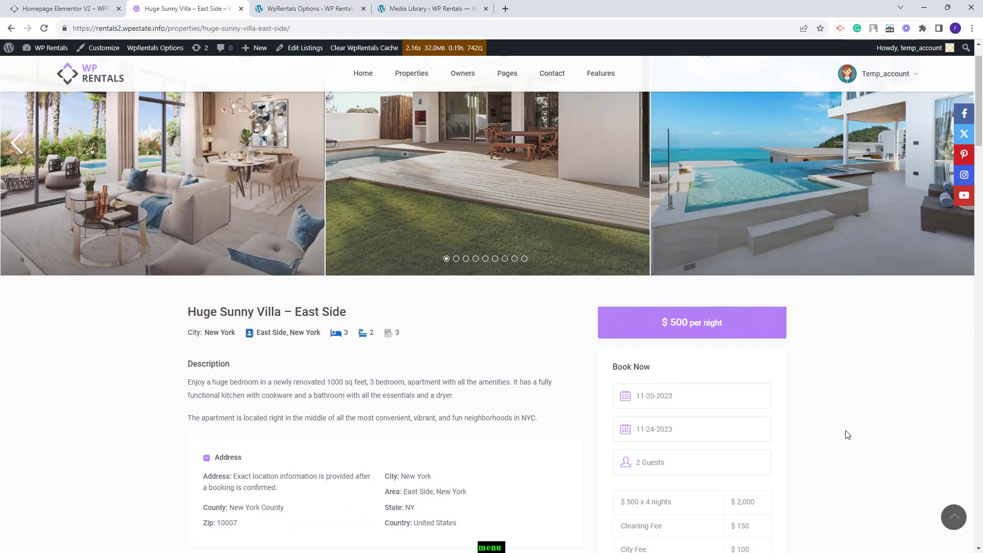
# Step: Verify the villa page's disclaimer shows the property's real street address and ID
pyautogui.scroll(-15, 845, 432)
pyautogui.scroll(-20, 944, 301)
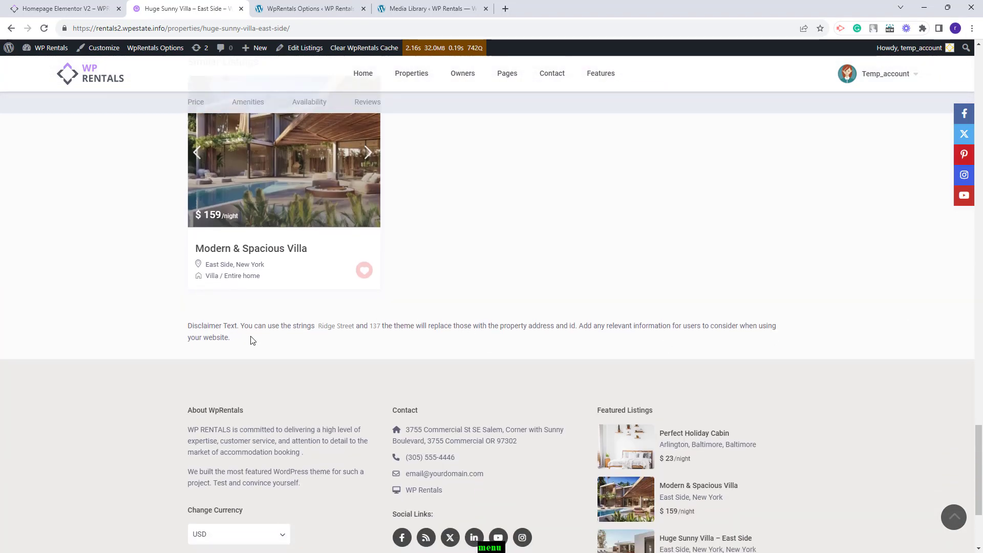
pyautogui.moveTo(252, 341); pyautogui.dragTo(183, 329)
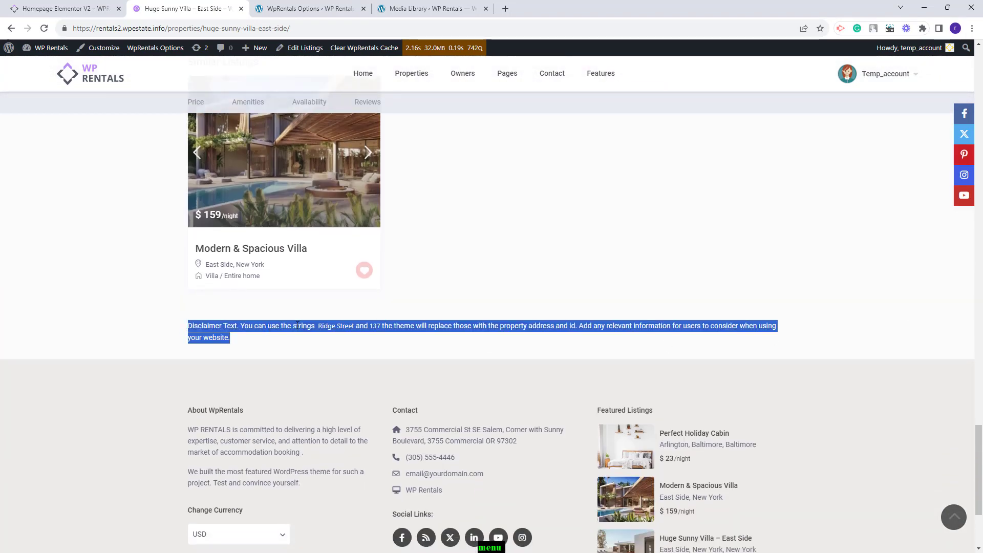
pyautogui.moveTo(378, 323); pyautogui.dragTo(329, 324)
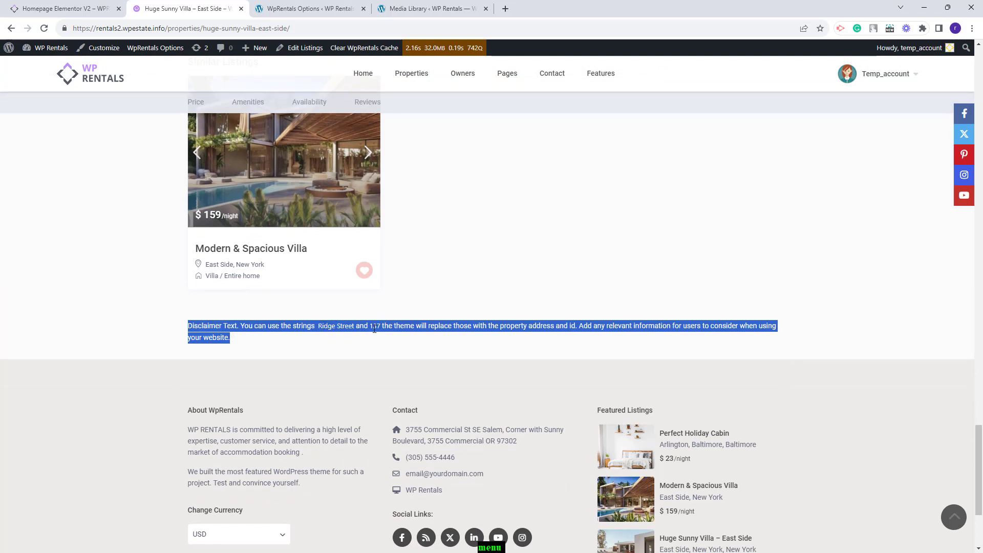
pyautogui.hotkey('ctrl', 'Tab')
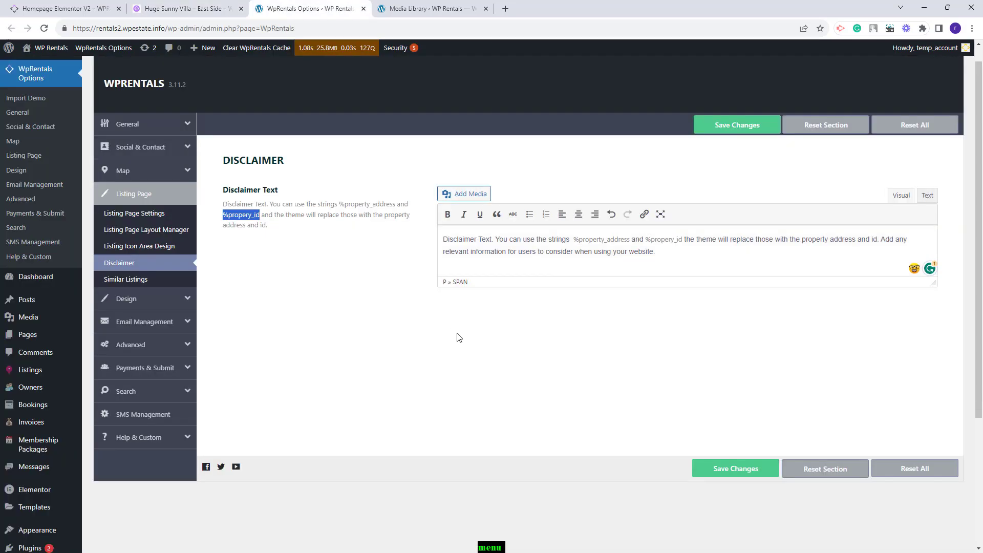
# Step: Make Similar Listings match by action category instead of category, ordered Price Low to High, and save
pyautogui.click(128, 281)
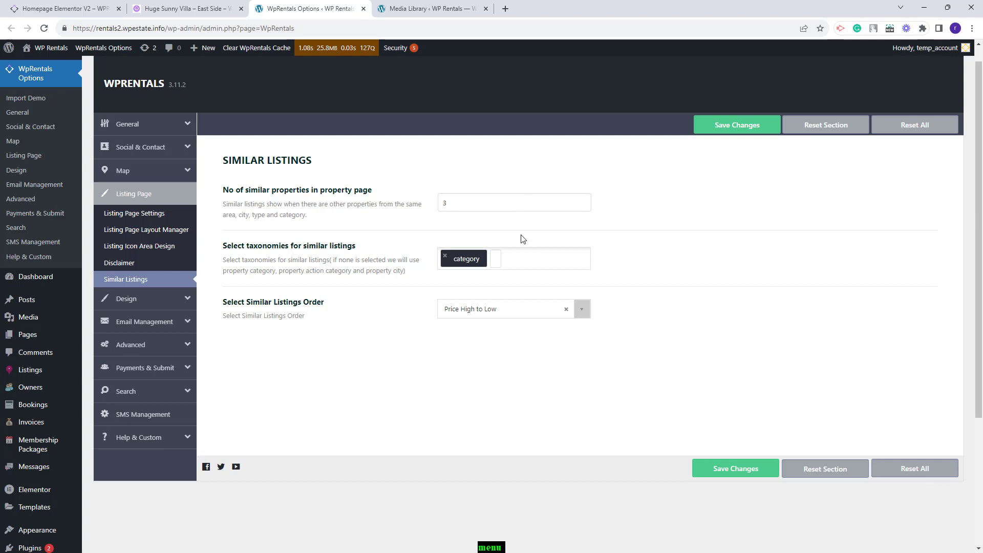
pyautogui.click(445, 256)
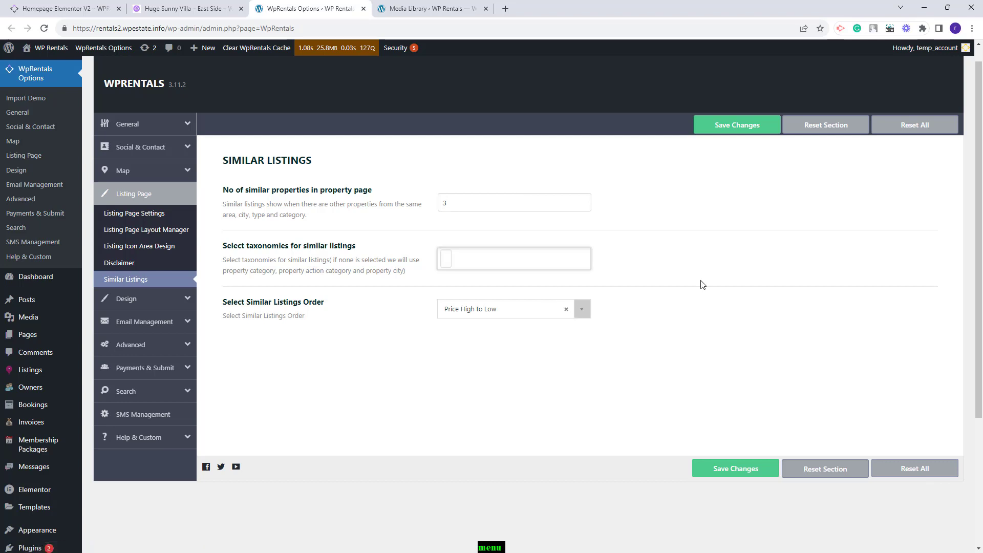
pyautogui.click(450, 258)
pyautogui.click(469, 271)
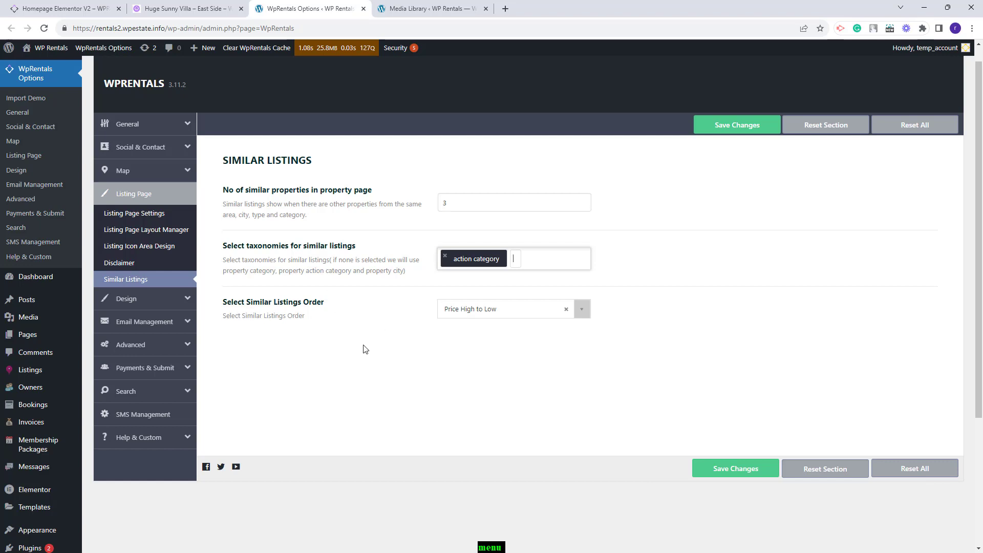
pyautogui.click(566, 311)
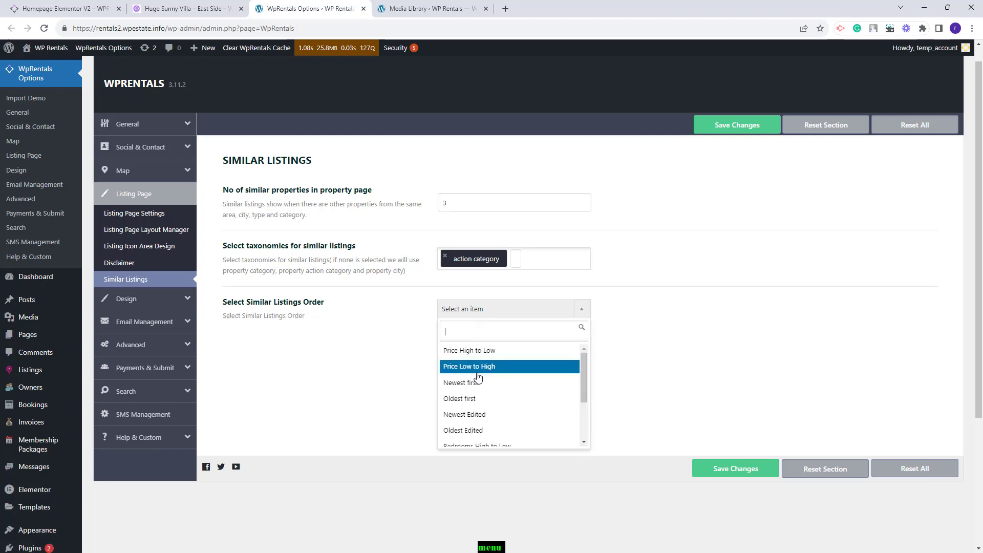
pyautogui.scroll(-1, 486, 443)
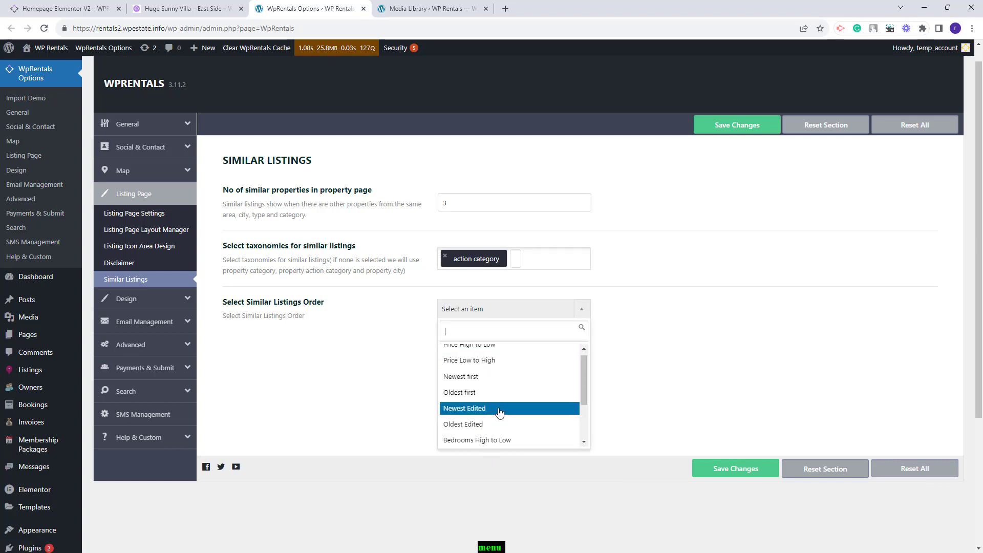
pyautogui.click(476, 358)
pyautogui.hotkey('ctrl', 's')
# Step: Reload the property page to confirm similar listings ordered $25, $38 and $59 per night
pyautogui.click(187, 8)
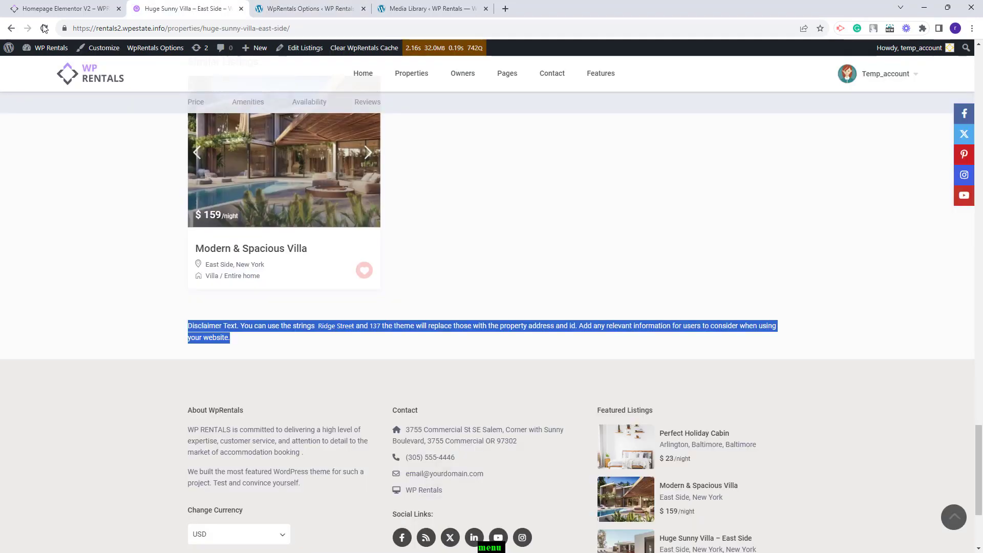
pyautogui.press('F5')
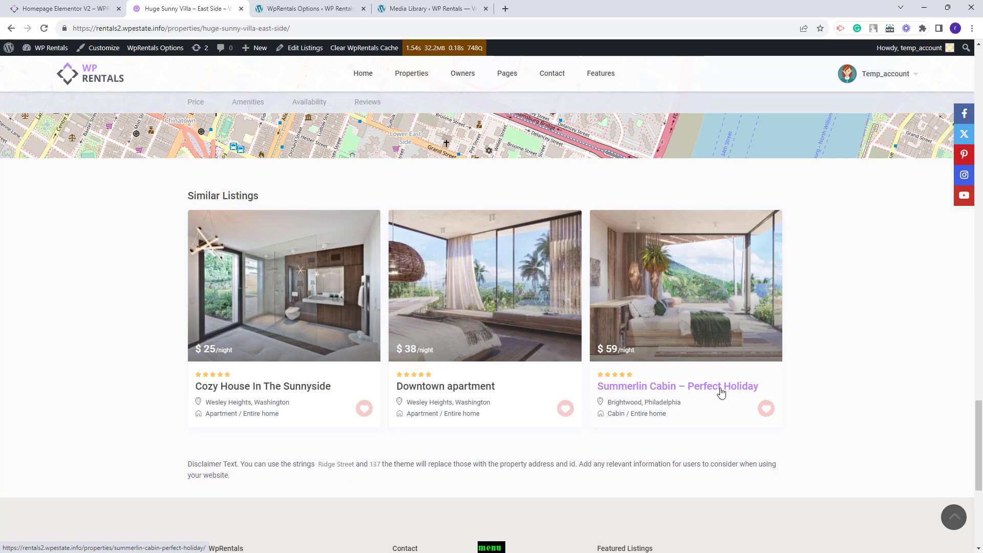
pyautogui.hotkey('ctrl', 'shift', 'Tab')
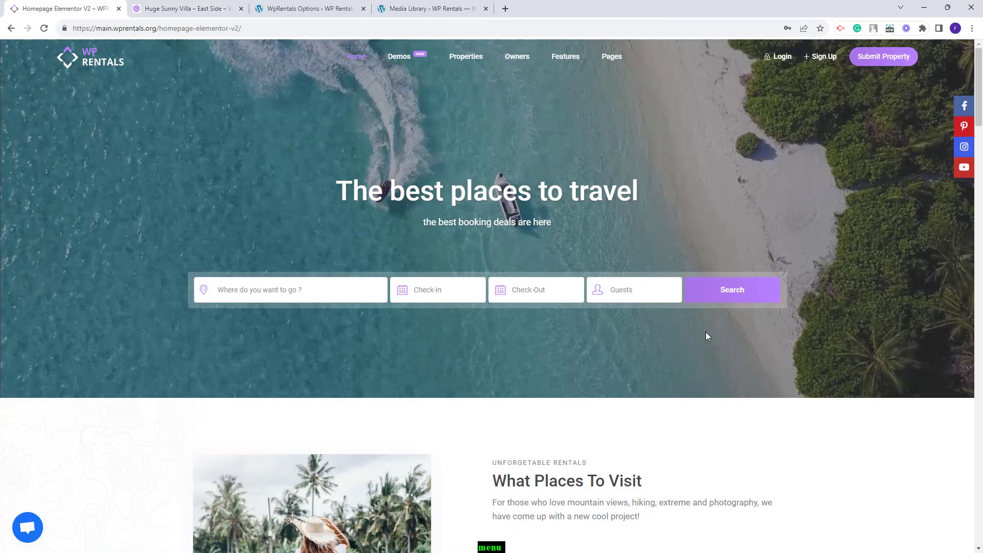